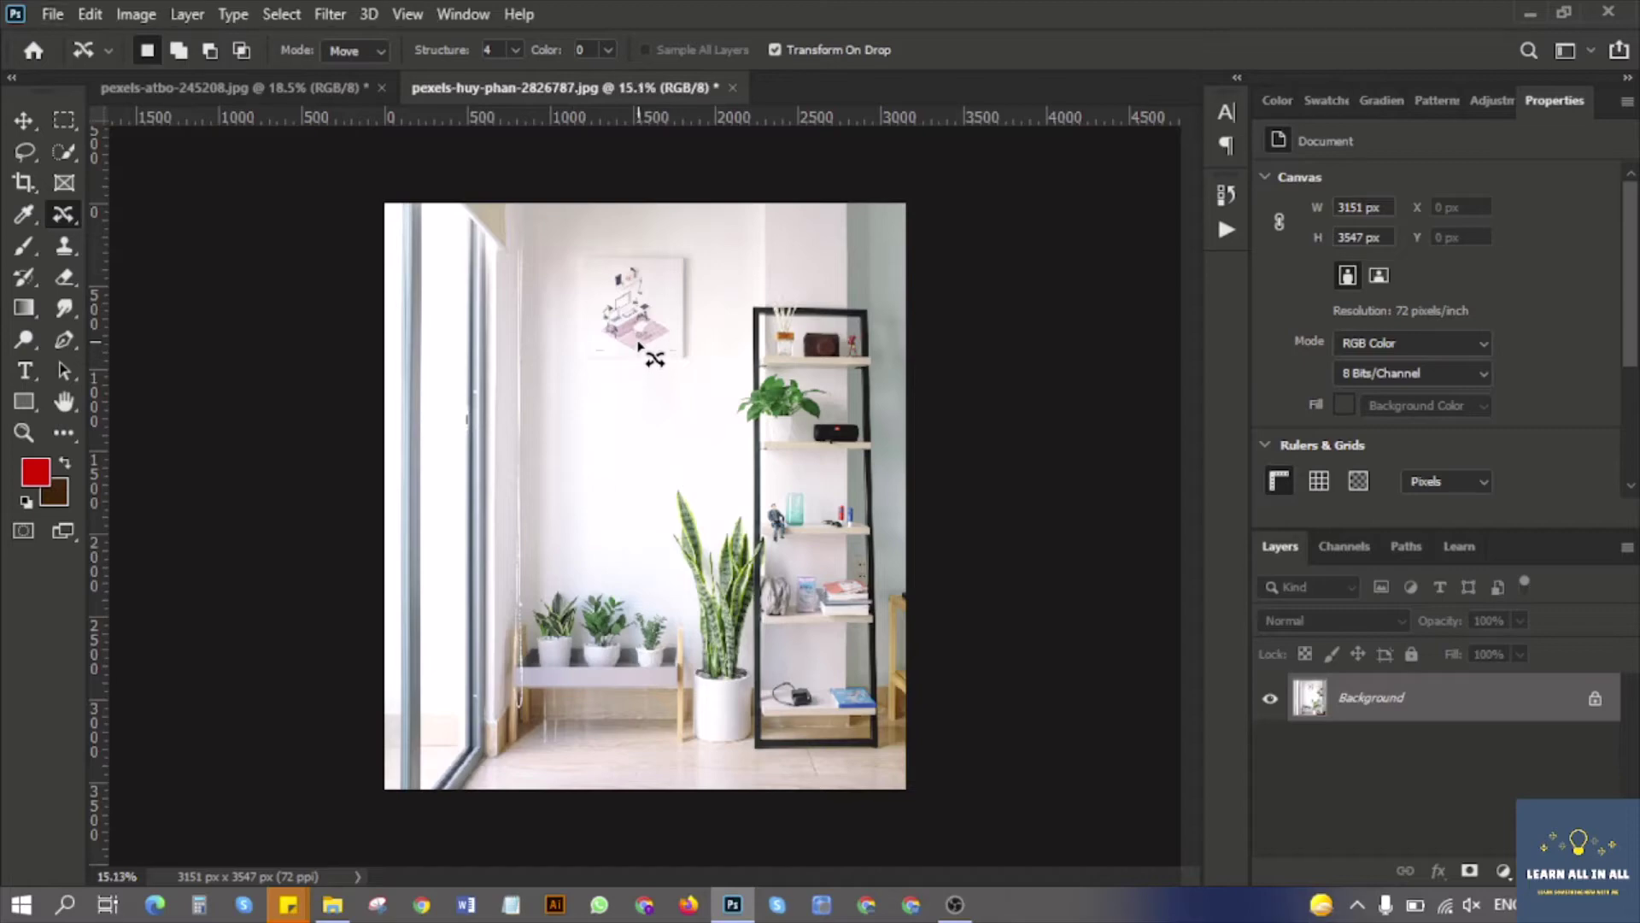
Step: Draw a loose selection around the framed picture on the wall with the Content-Aware Move tool
scroll(641, 357, up, 4)
scroll(624, 309, up, 3)
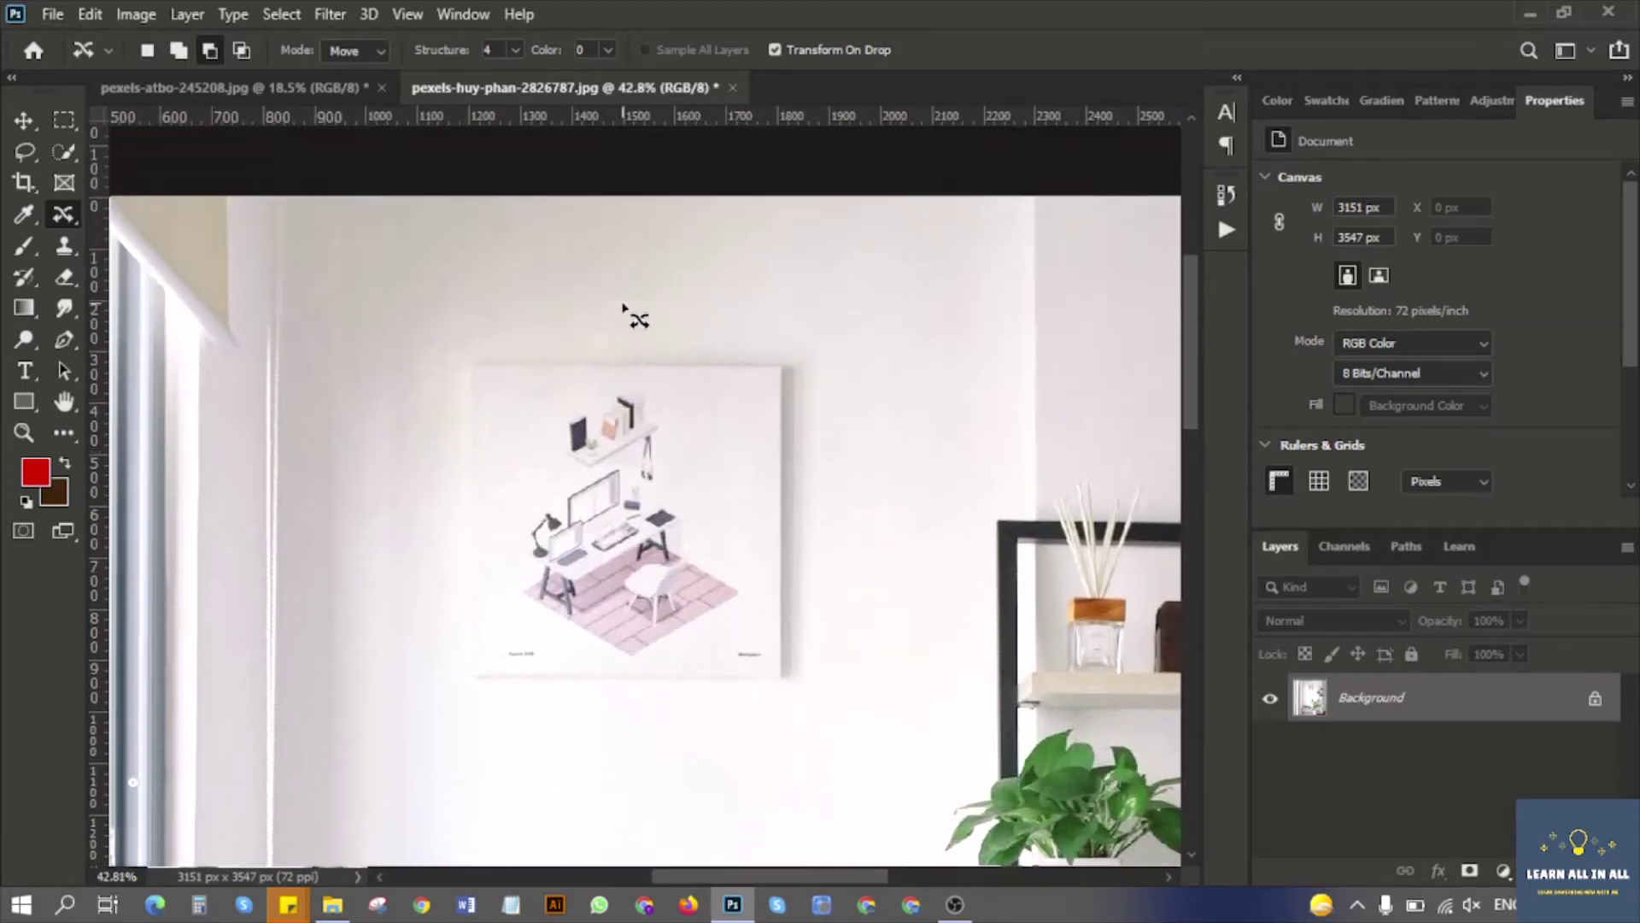
mouse_move(618, 337)
mouse_down()
mouse_move(764, 337)
mouse_move(795, 367)
mouse_up()
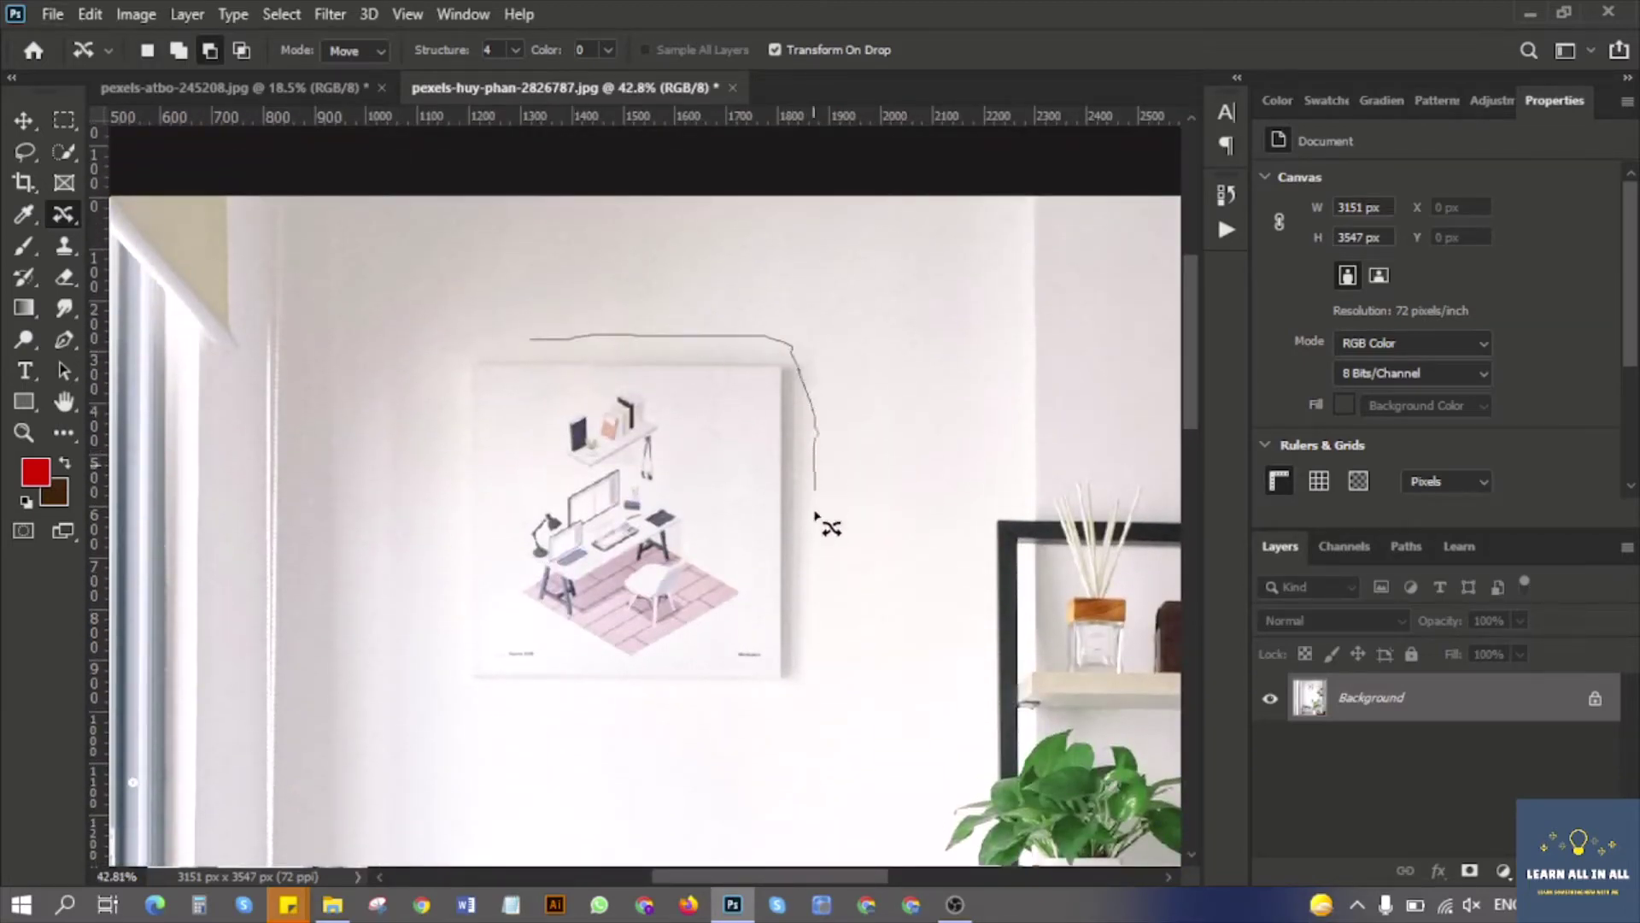
mouse_move(814, 512)
mouse_down()
mouse_move(740, 703)
mouse_move(466, 714)
mouse_move(430, 675)
mouse_move(413, 533)
mouse_move(425, 348)
mouse_up()
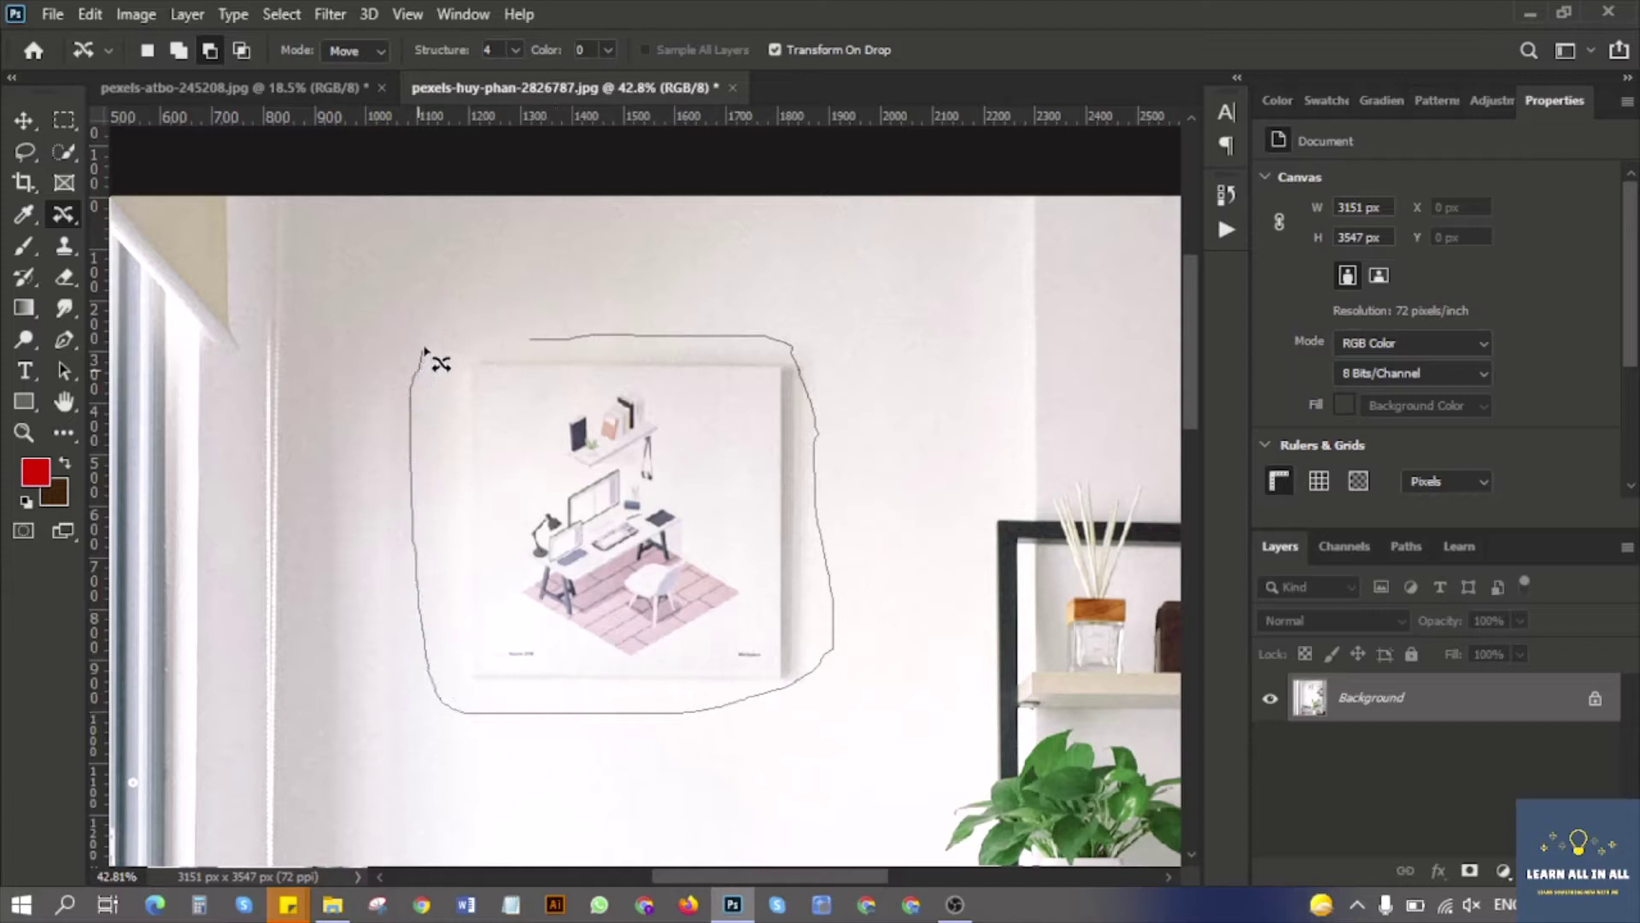
drag(538, 342, 547, 344)
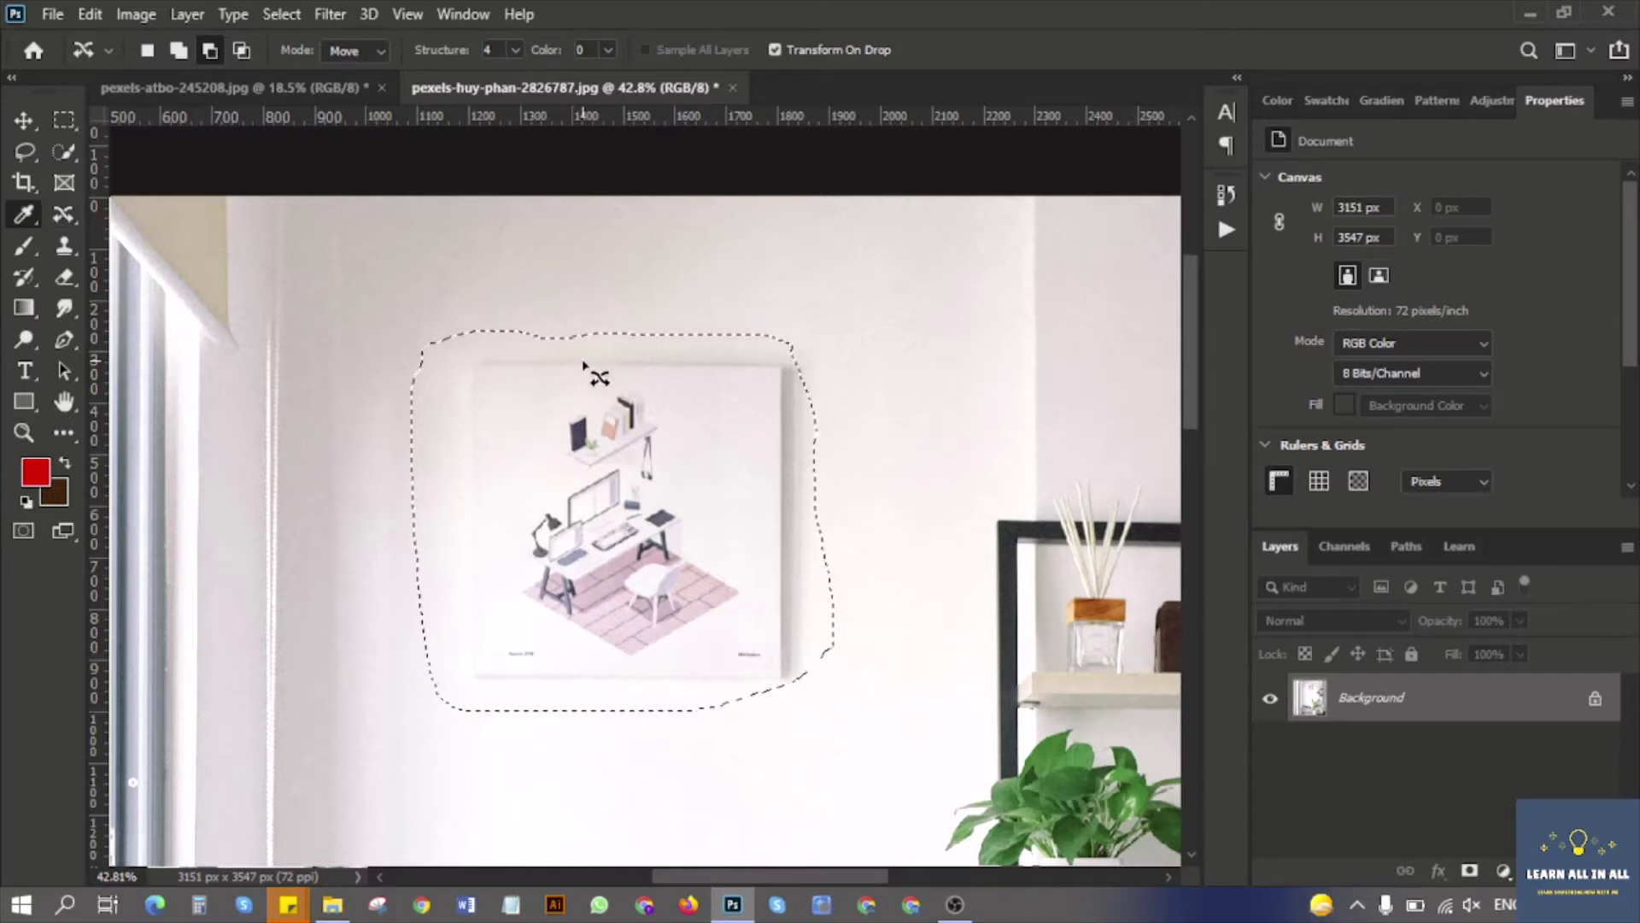
Step: Remove the selected wall picture with a Content-Aware fill and clear the selection
key(shift+F5)
click(969, 219)
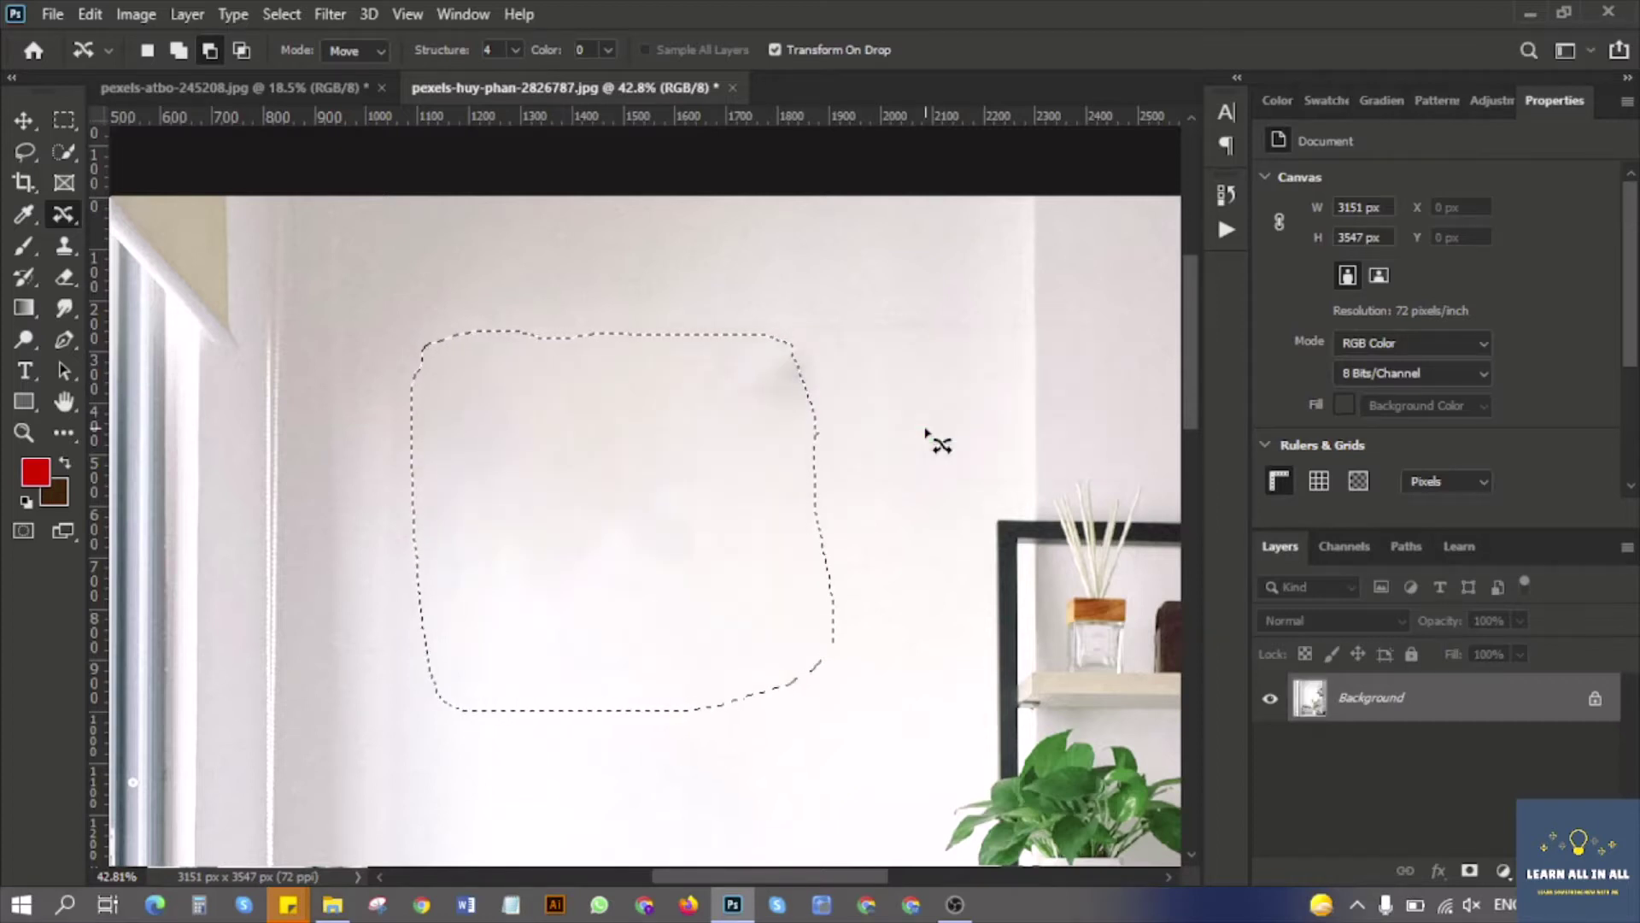
key(ctrl+d)
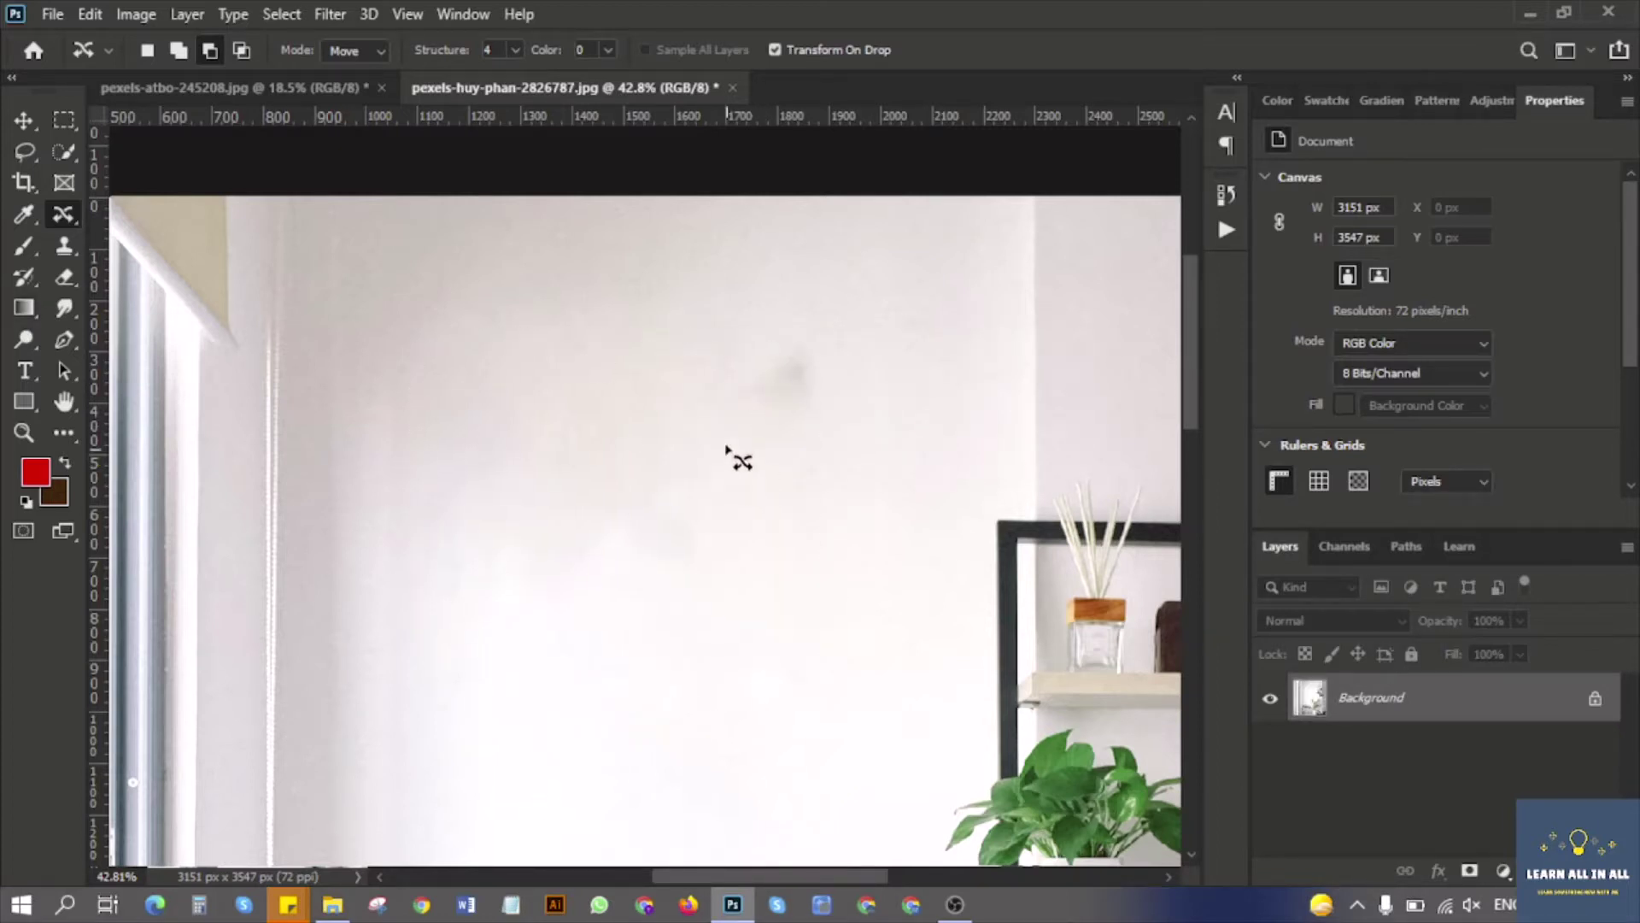
Step: Use the Clone Stamp tool to cover the grey smudge left on the wall with clean wall texture sampled beside it
right_click(58, 212)
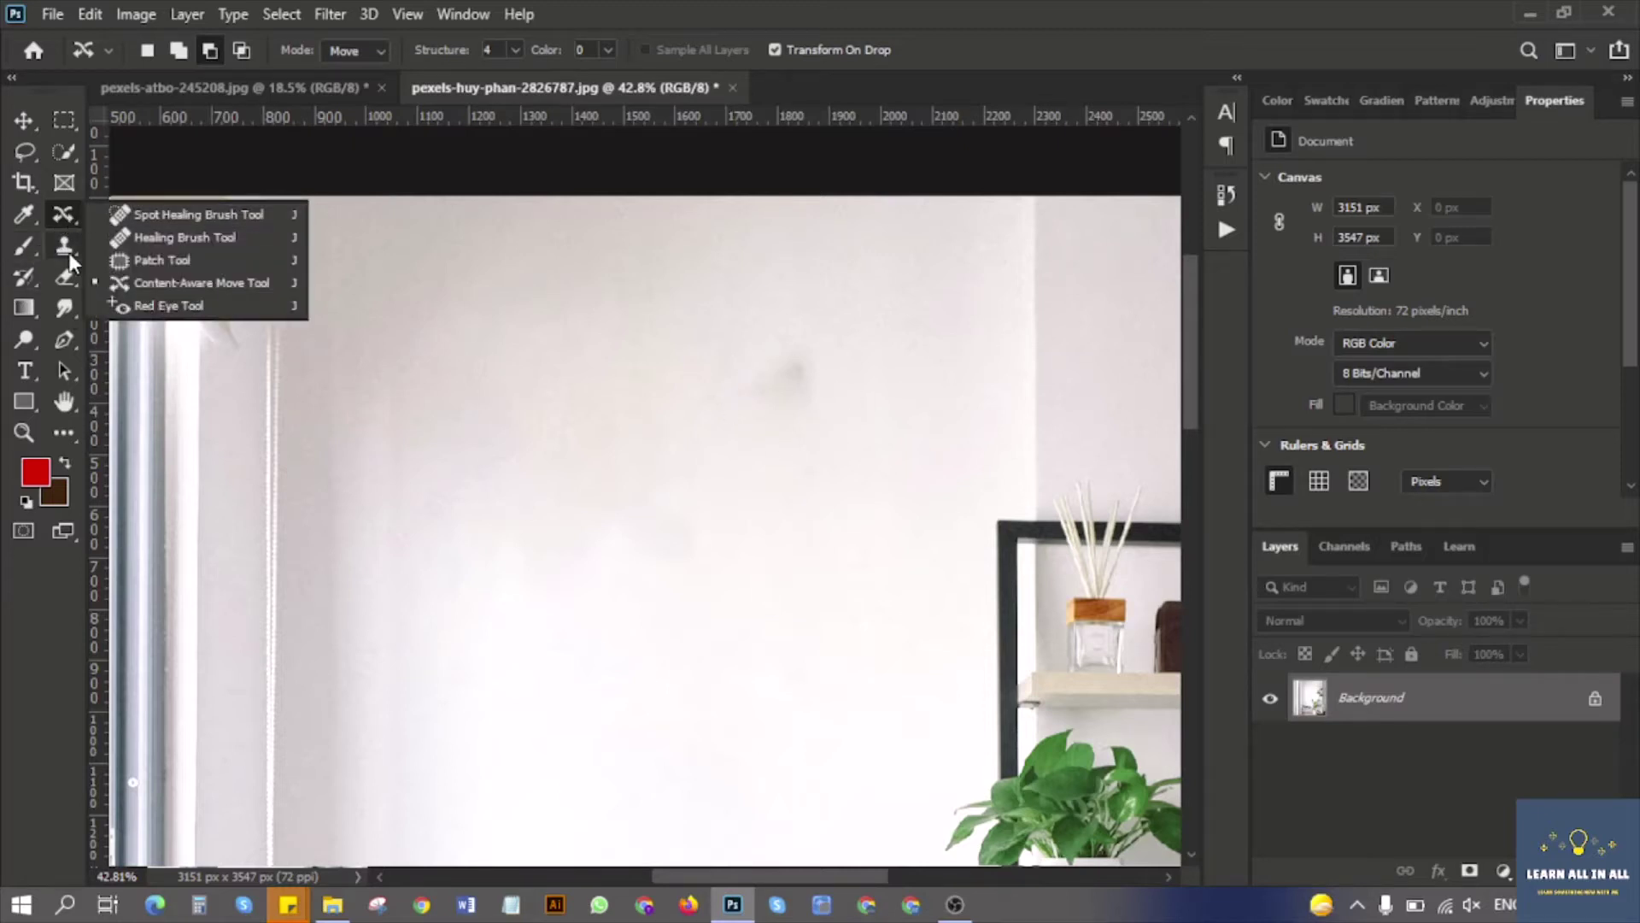
click(66, 248)
right_click(64, 246)
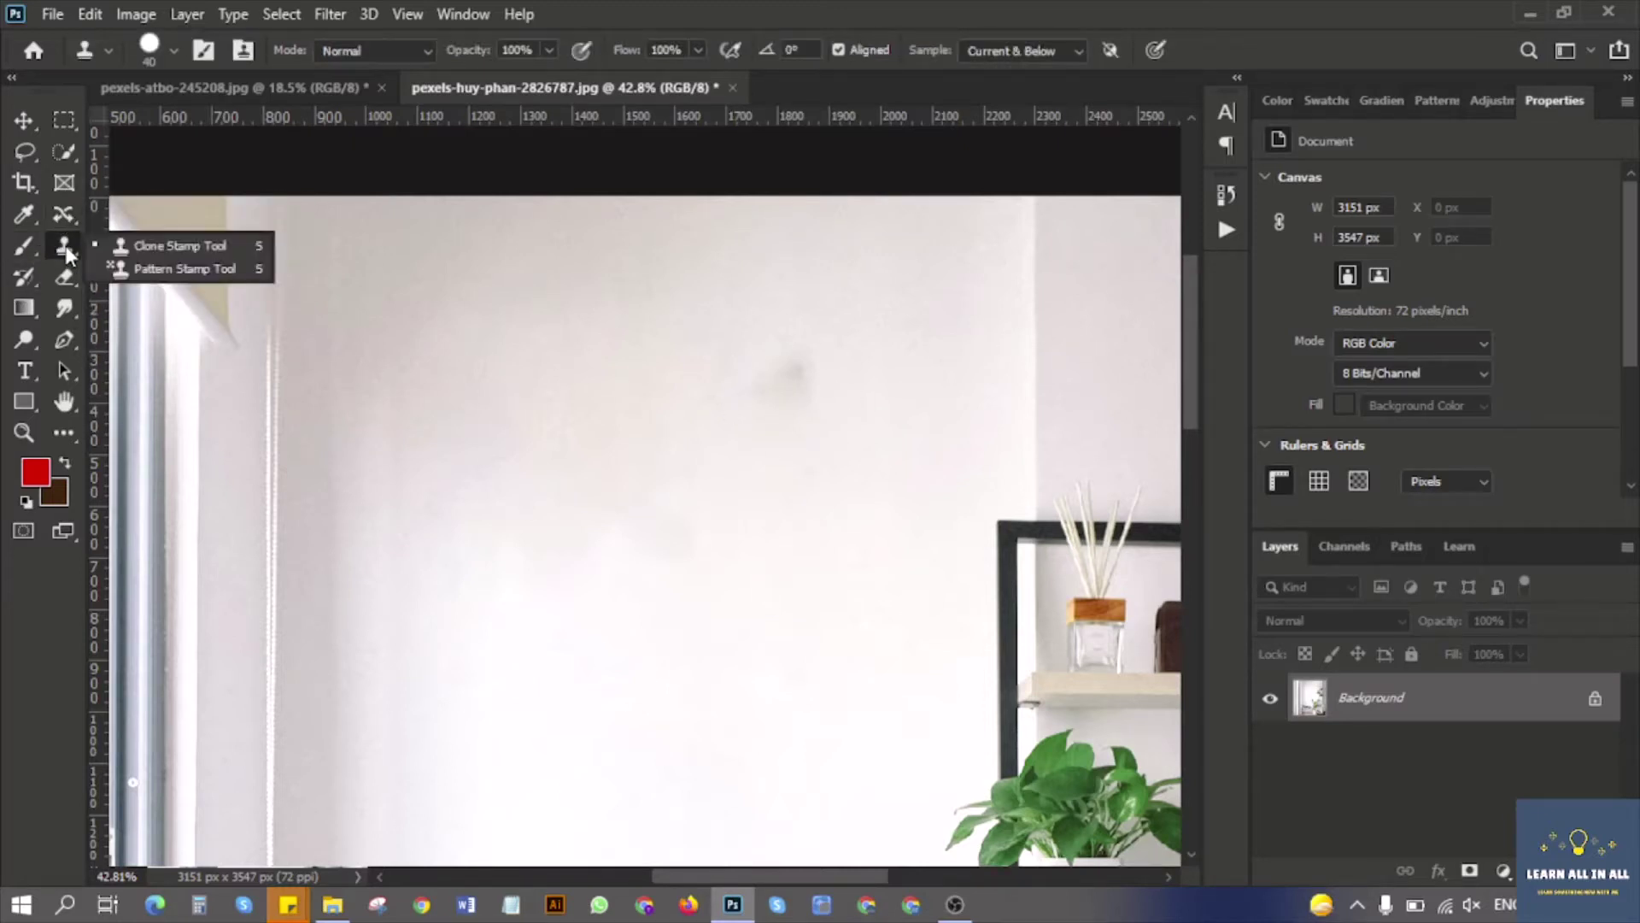
click(184, 256)
scroll(780, 372, up, 2)
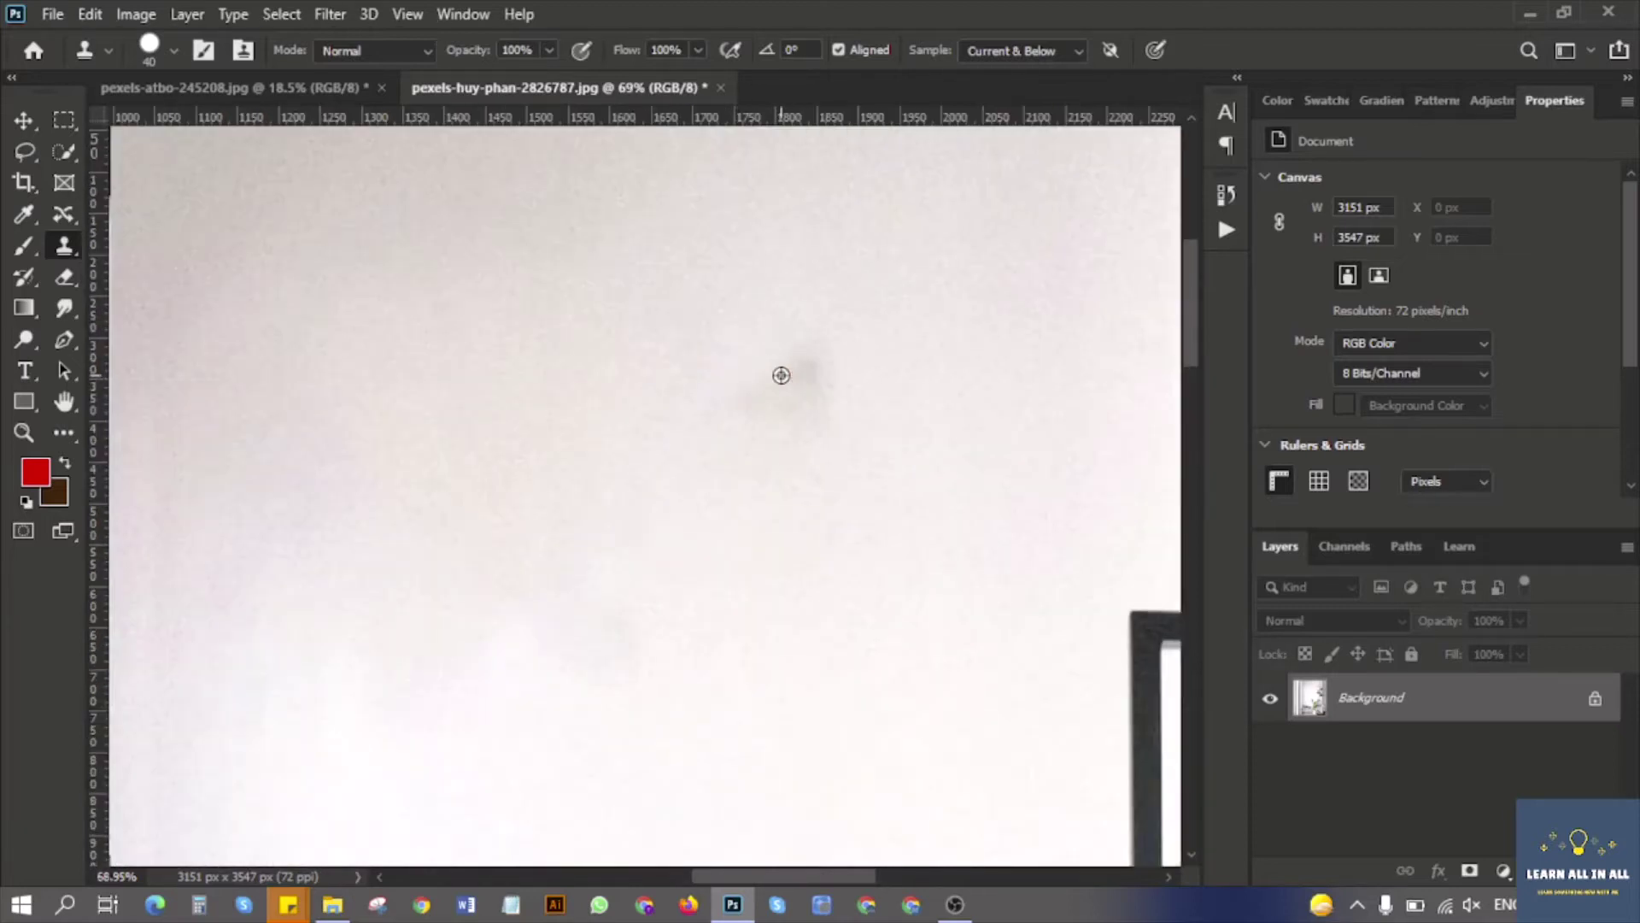
alt+click(685, 327)
mouse_move(773, 381)
mouse_down()
mouse_move(798, 370)
mouse_move(757, 382)
mouse_up()
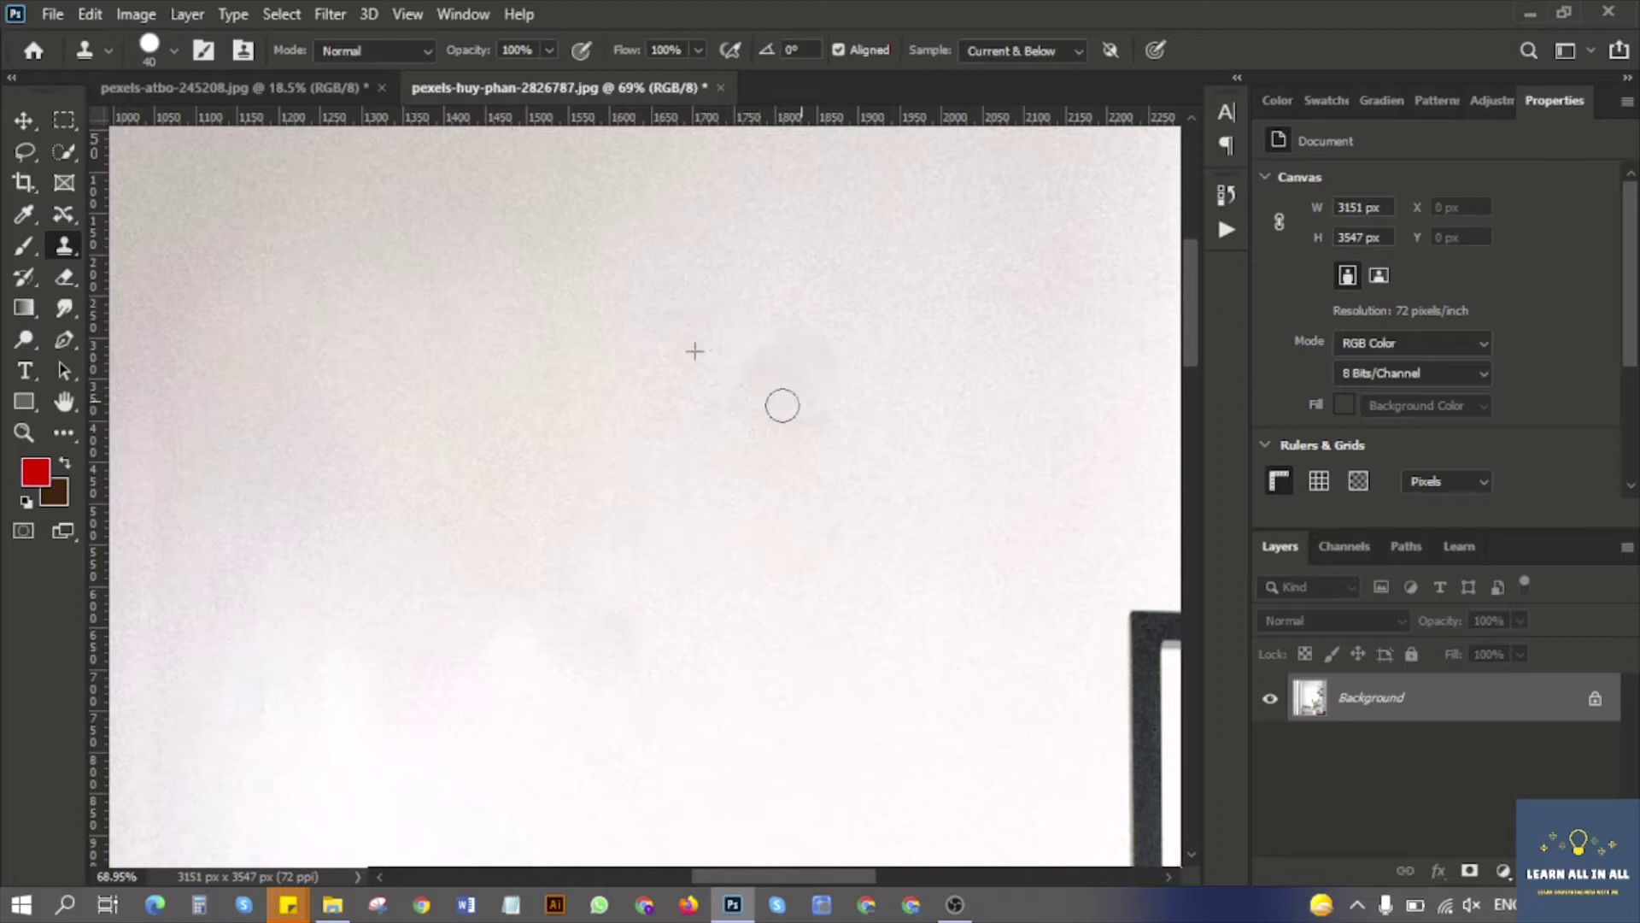
scroll(688, 366, down, 5)
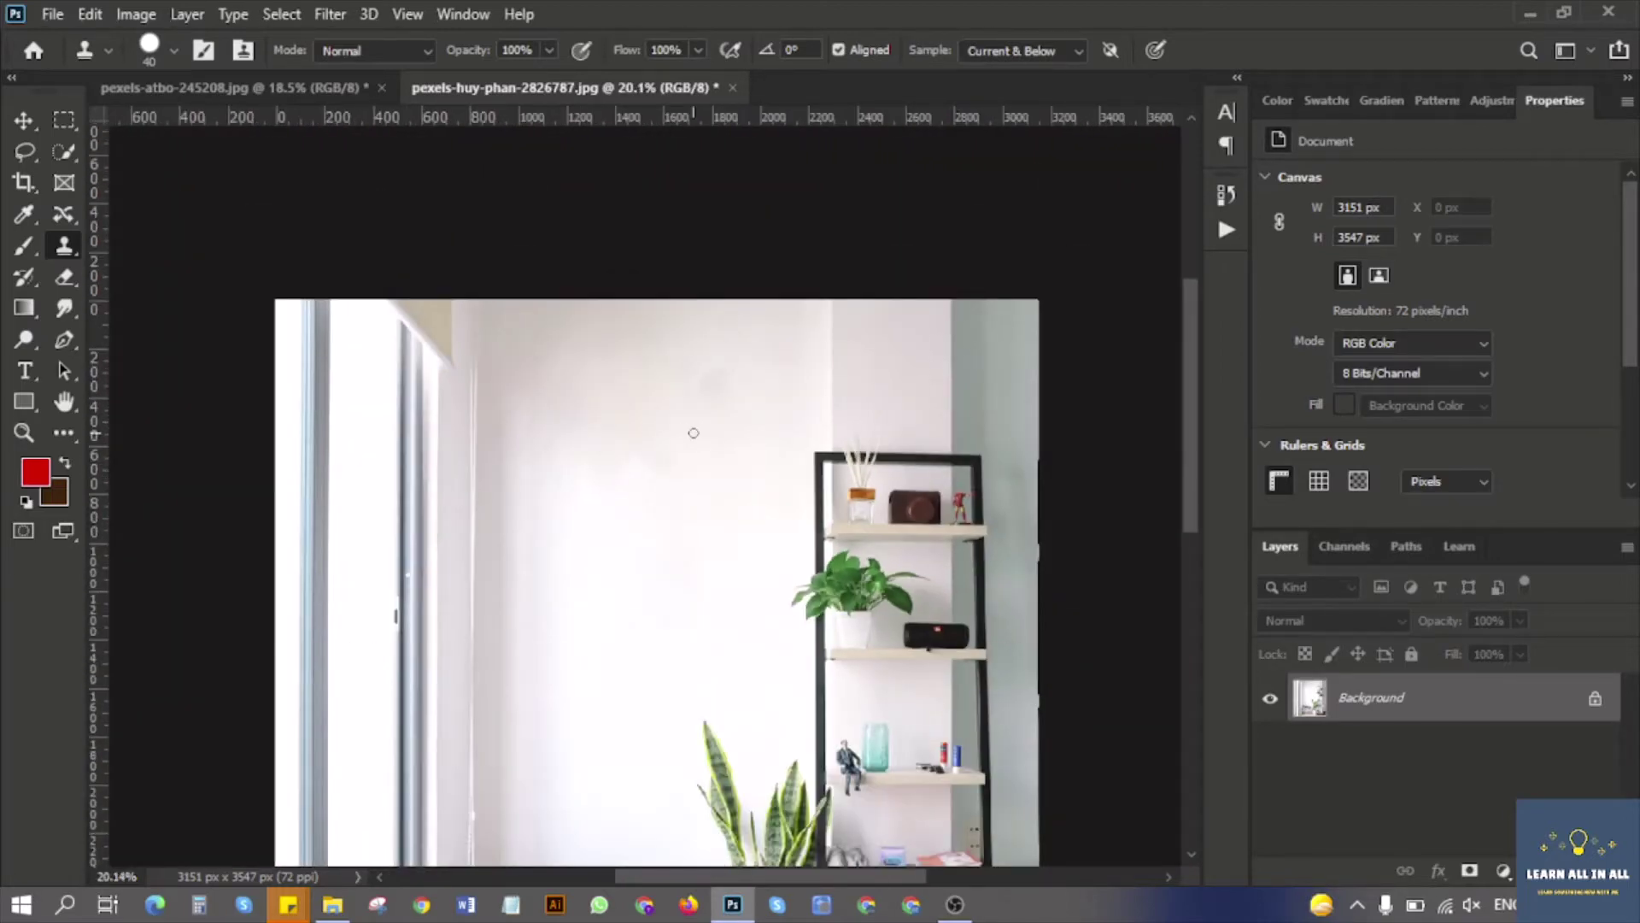
scroll(694, 432, down, 1)
scroll(694, 432, down, 1)
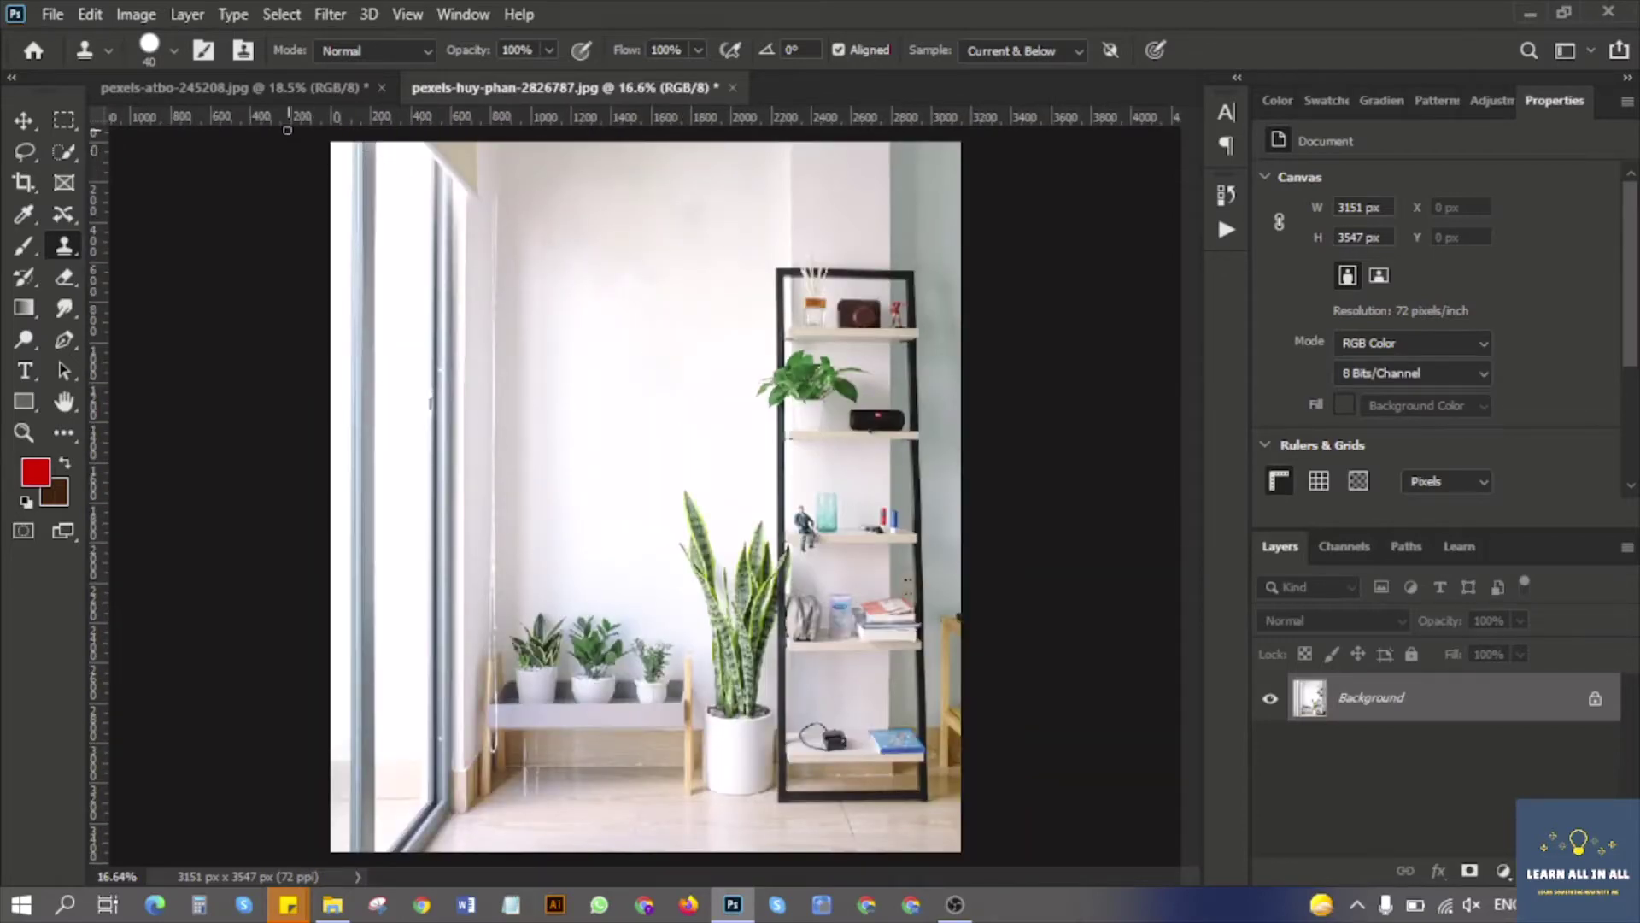
Step: Switch to the pexels-atbo-245208.jpg image and activate the Move tool
click(259, 84)
key(v)
scroll(668, 495, up, 2)
scroll(667, 495, down, 1)
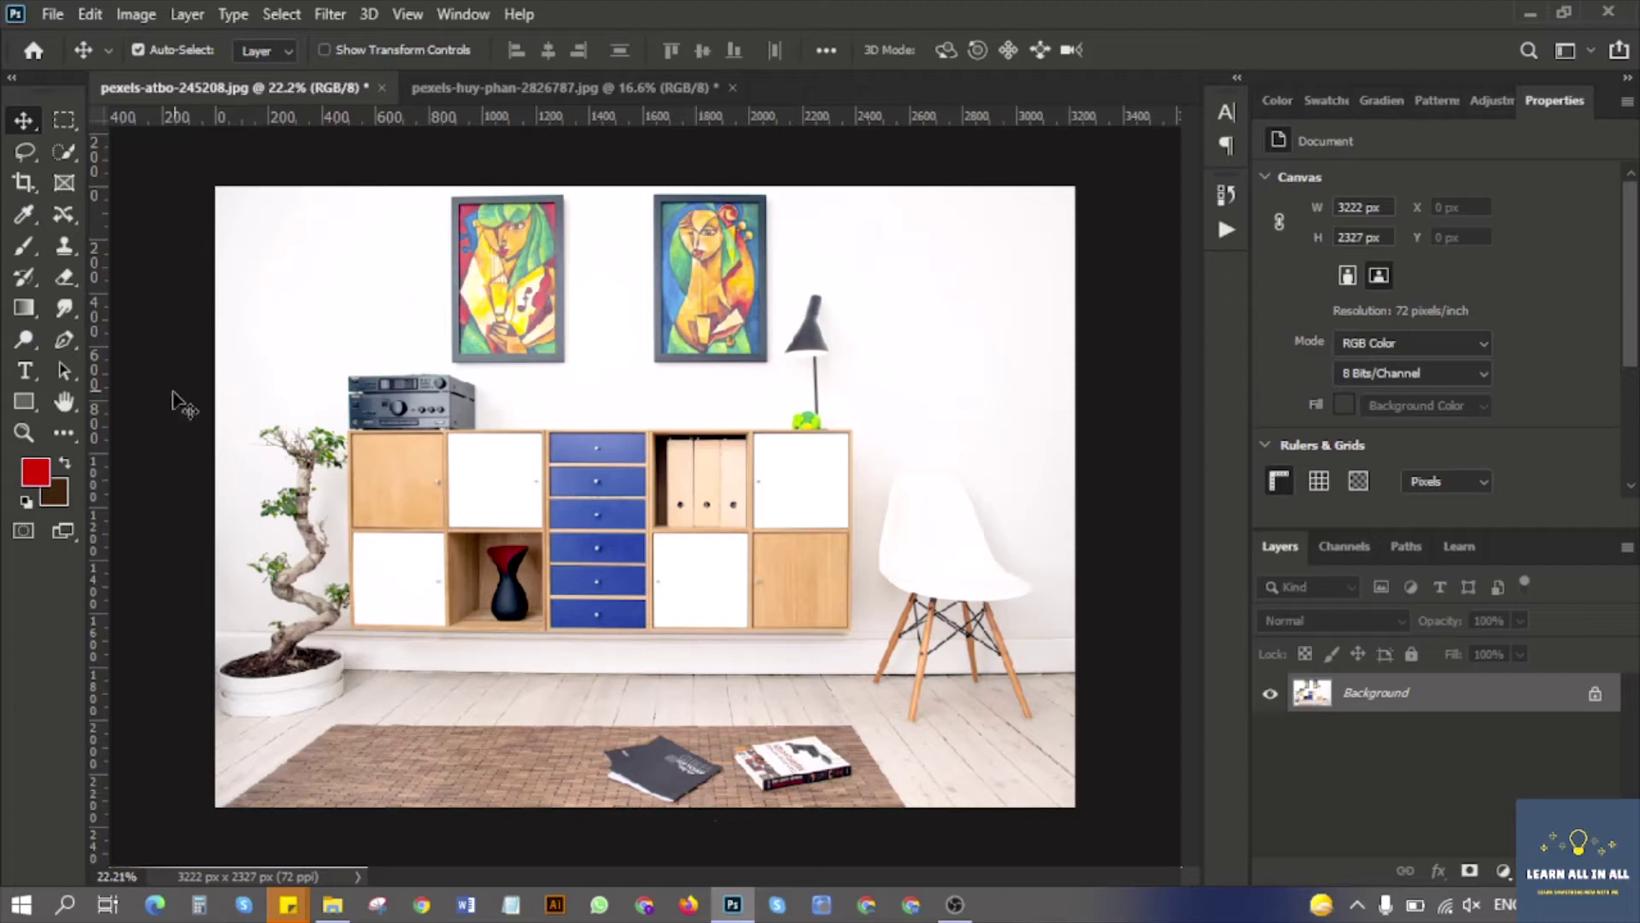
Step: Draw a loose selection around the dark booklets on the rug with the Content-Aware Move tool
click(58, 213)
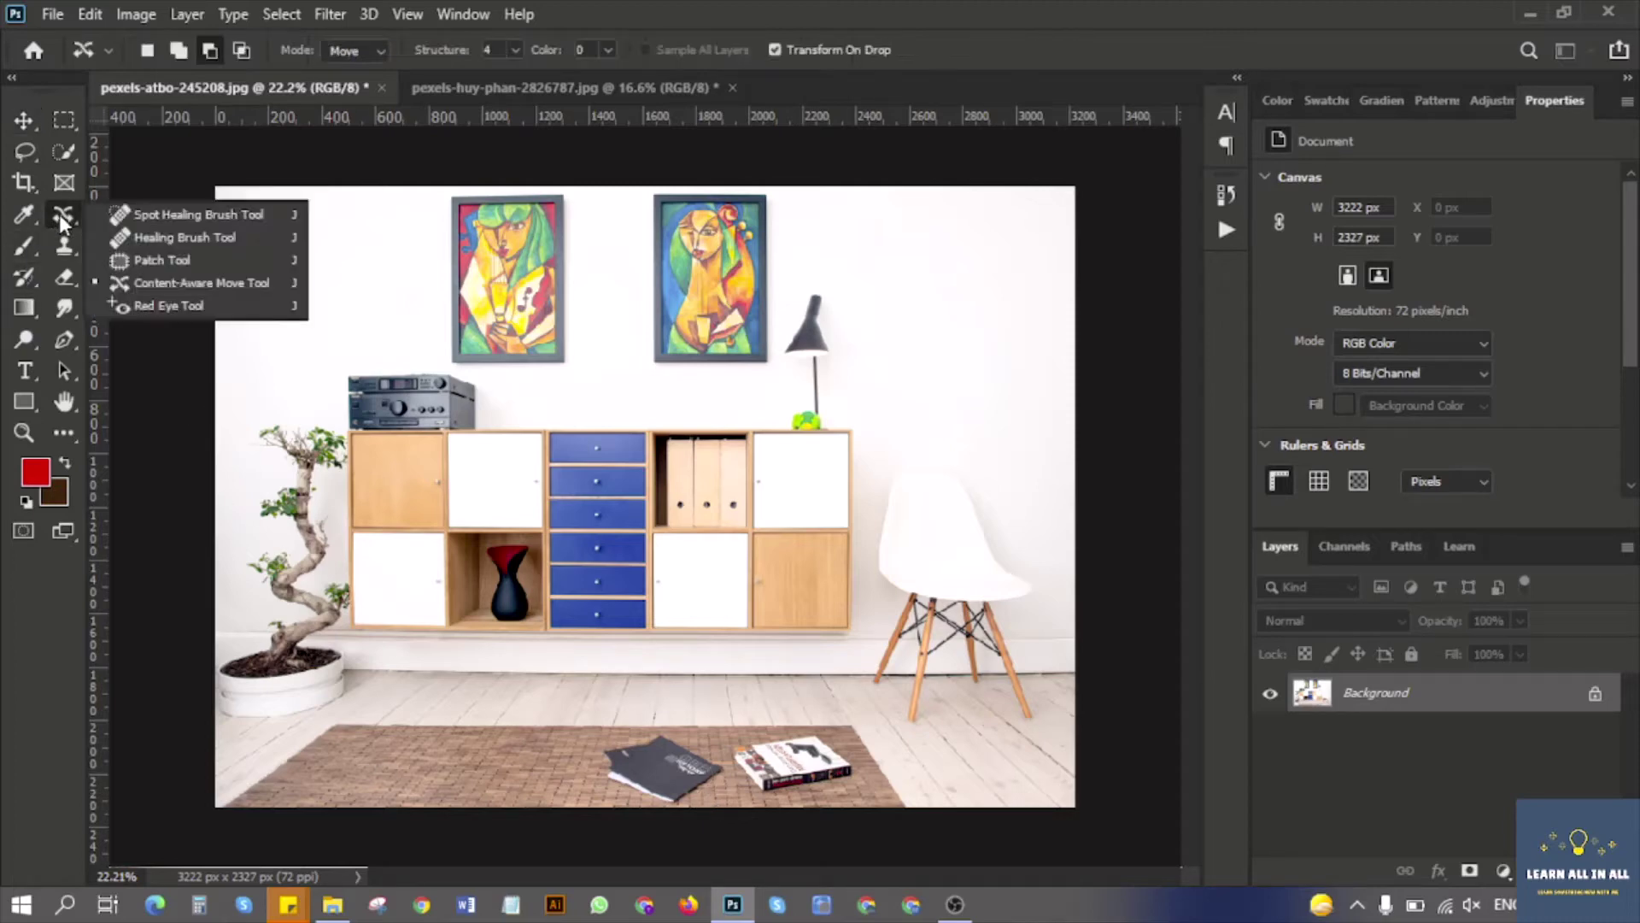
click(196, 285)
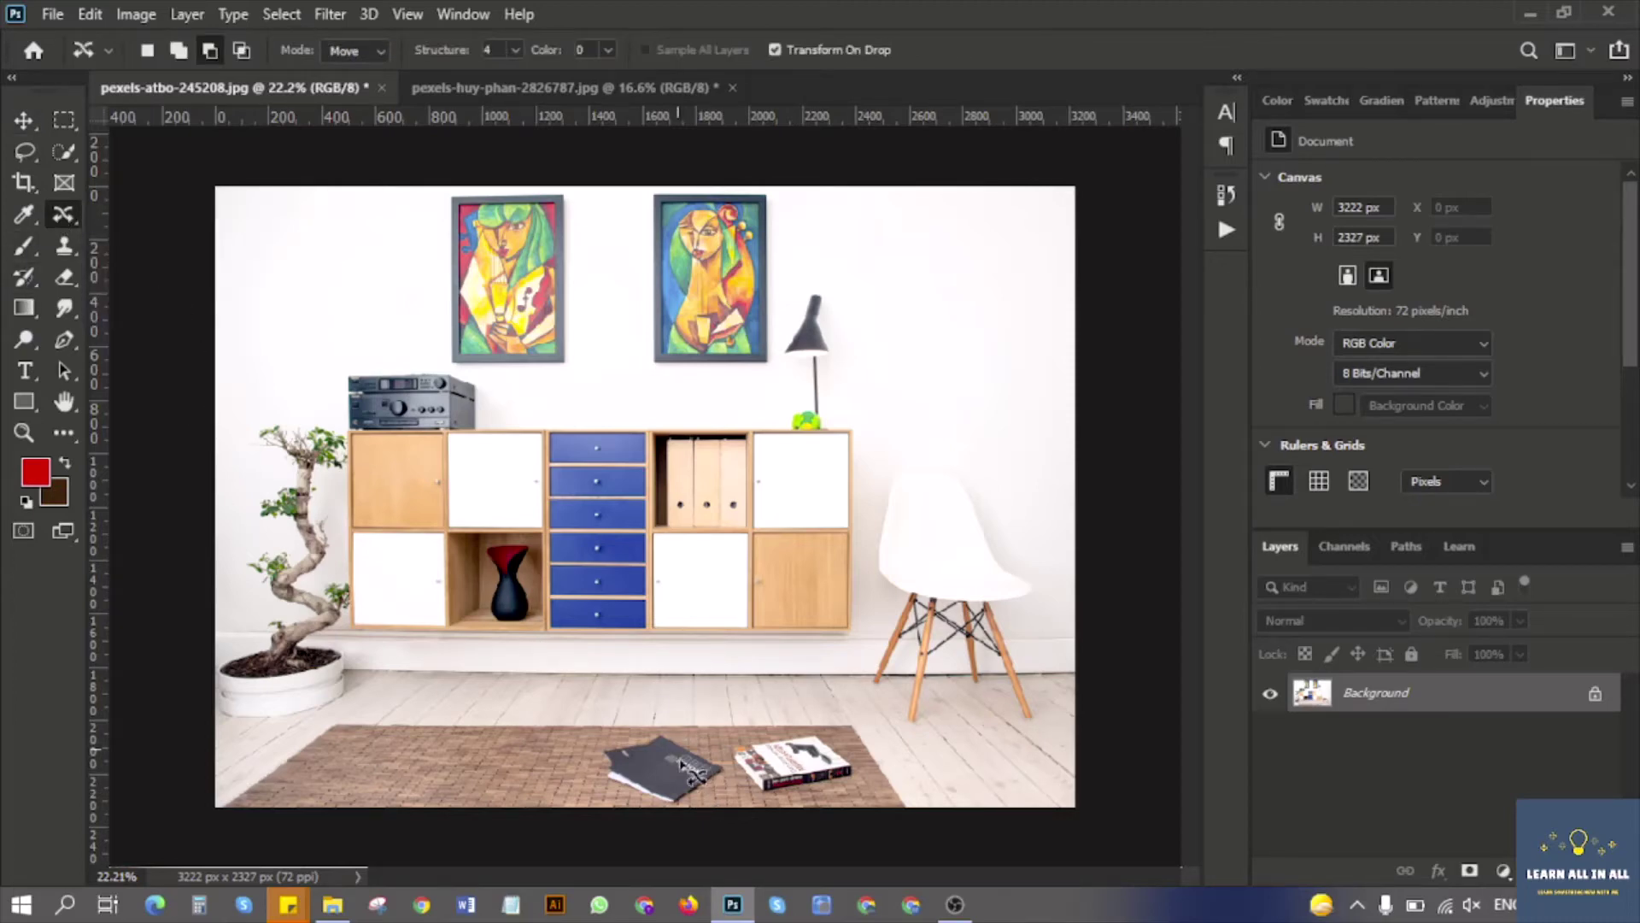
scroll(683, 761, up, 6)
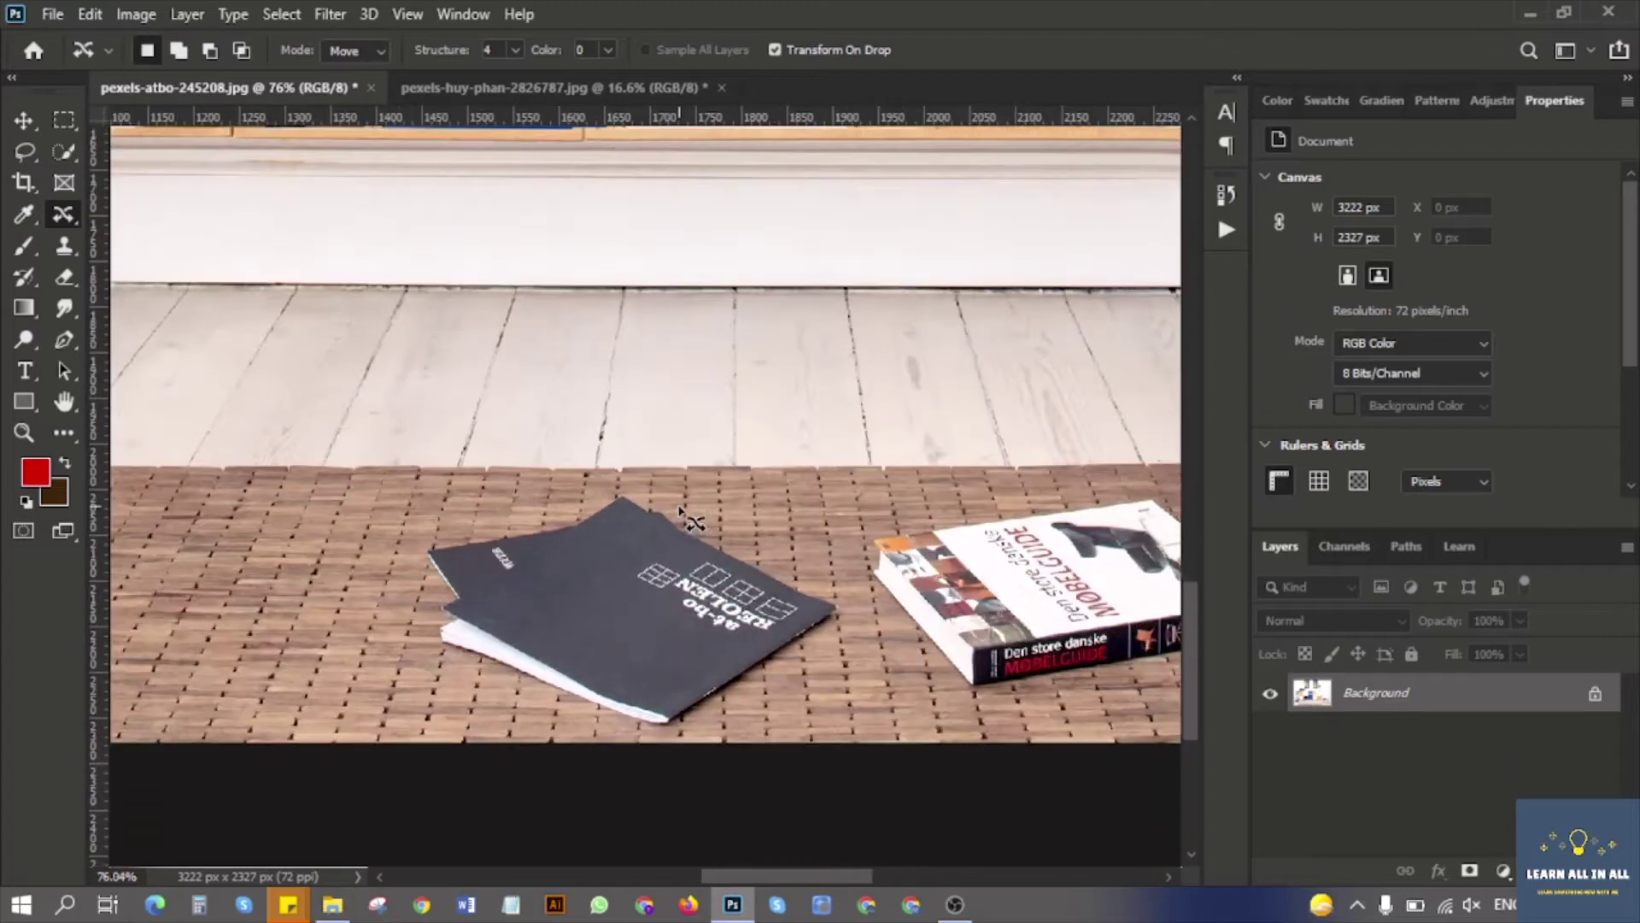
scroll(678, 510, up, 2)
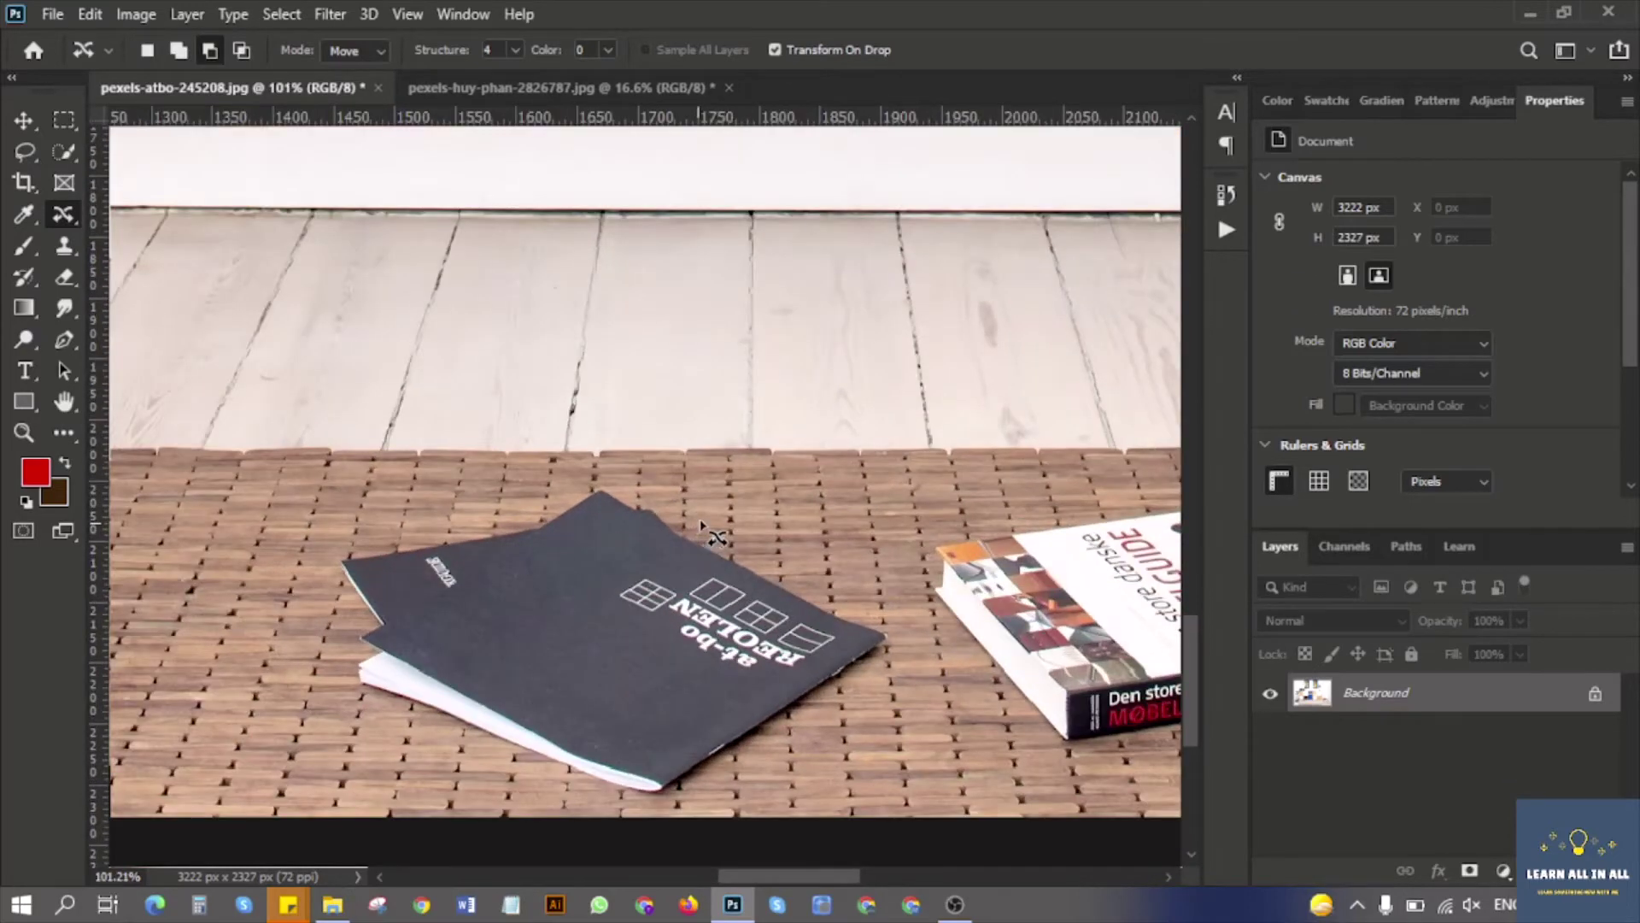
drag(568, 492, 342, 551)
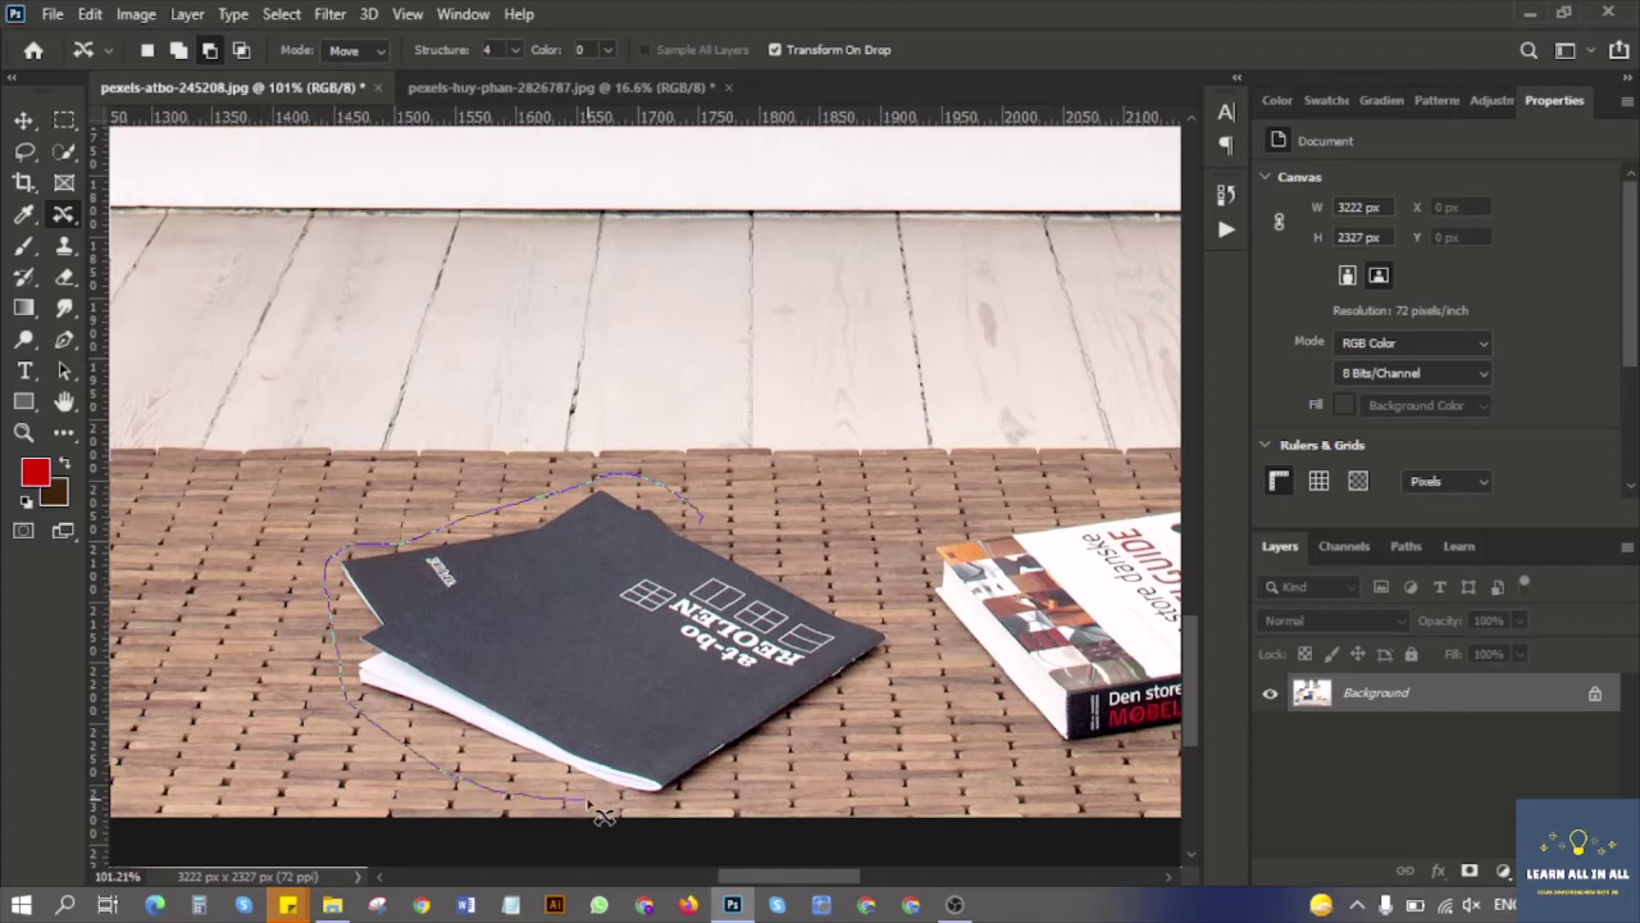
drag(919, 636, 914, 634)
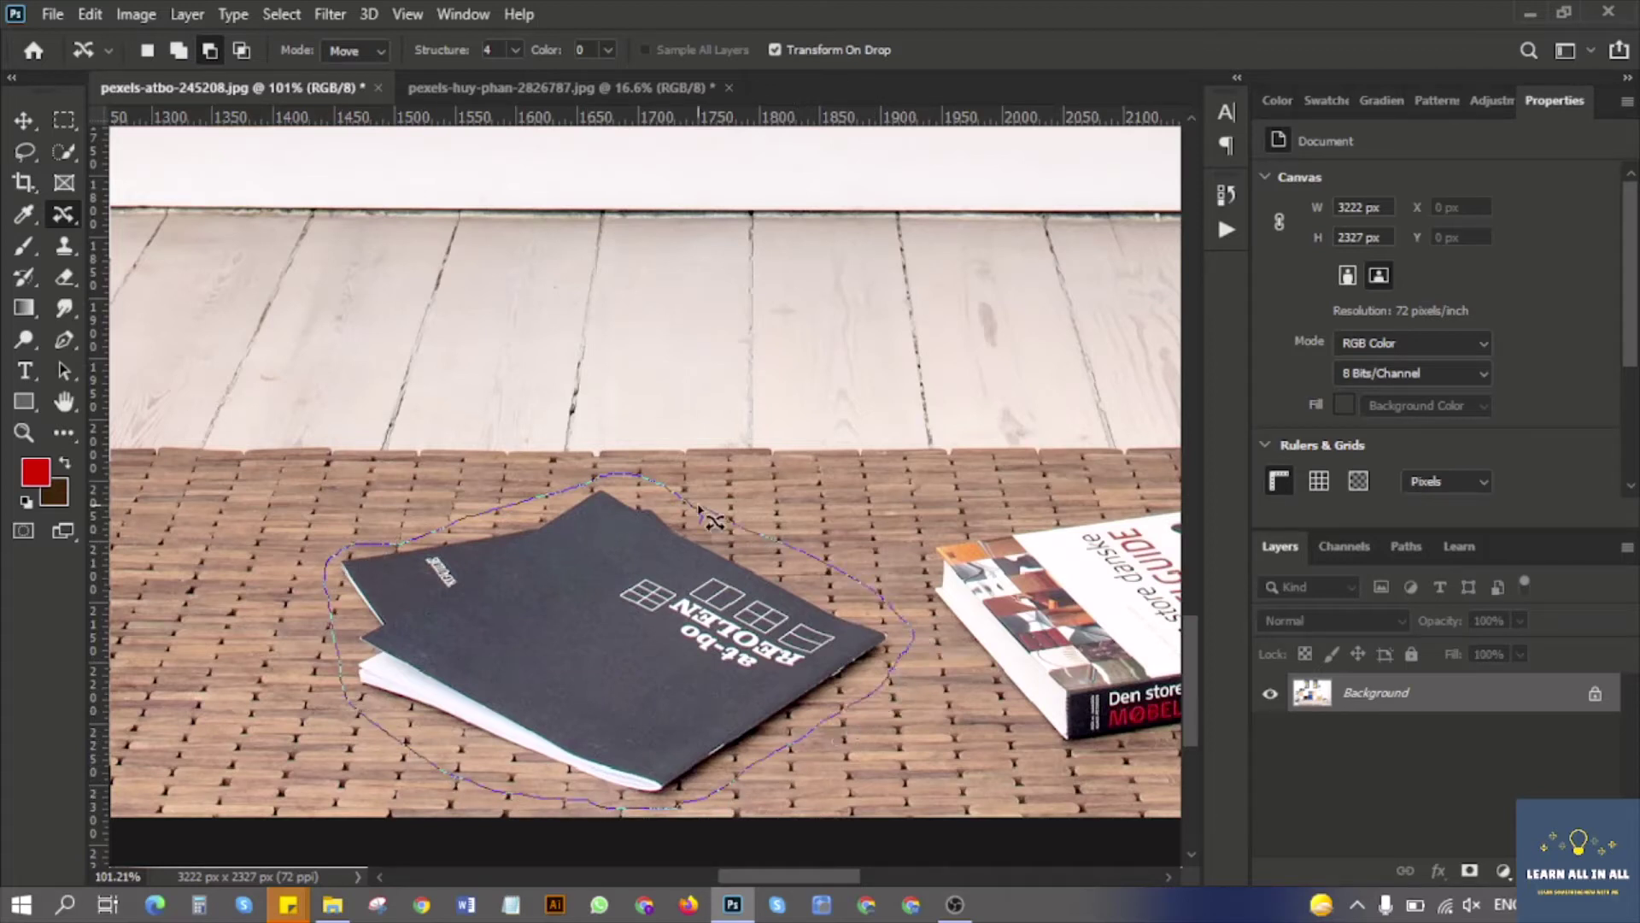
Step: Fill the selected booklet area using Content-Aware contents and clear the selection
key(shift+F5)
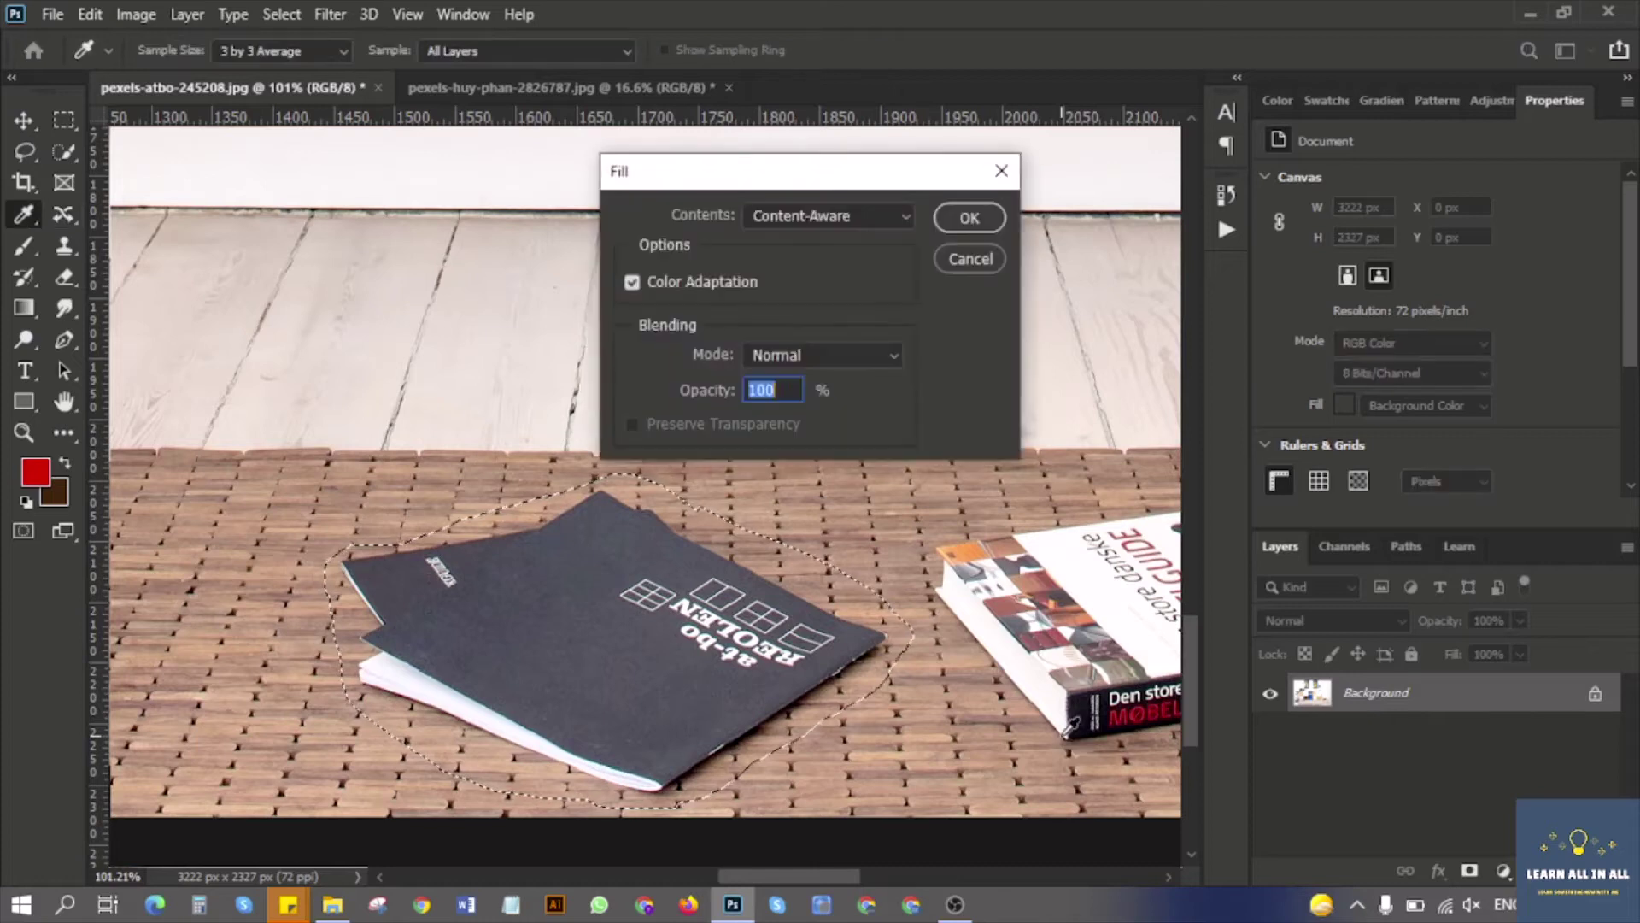
click(966, 220)
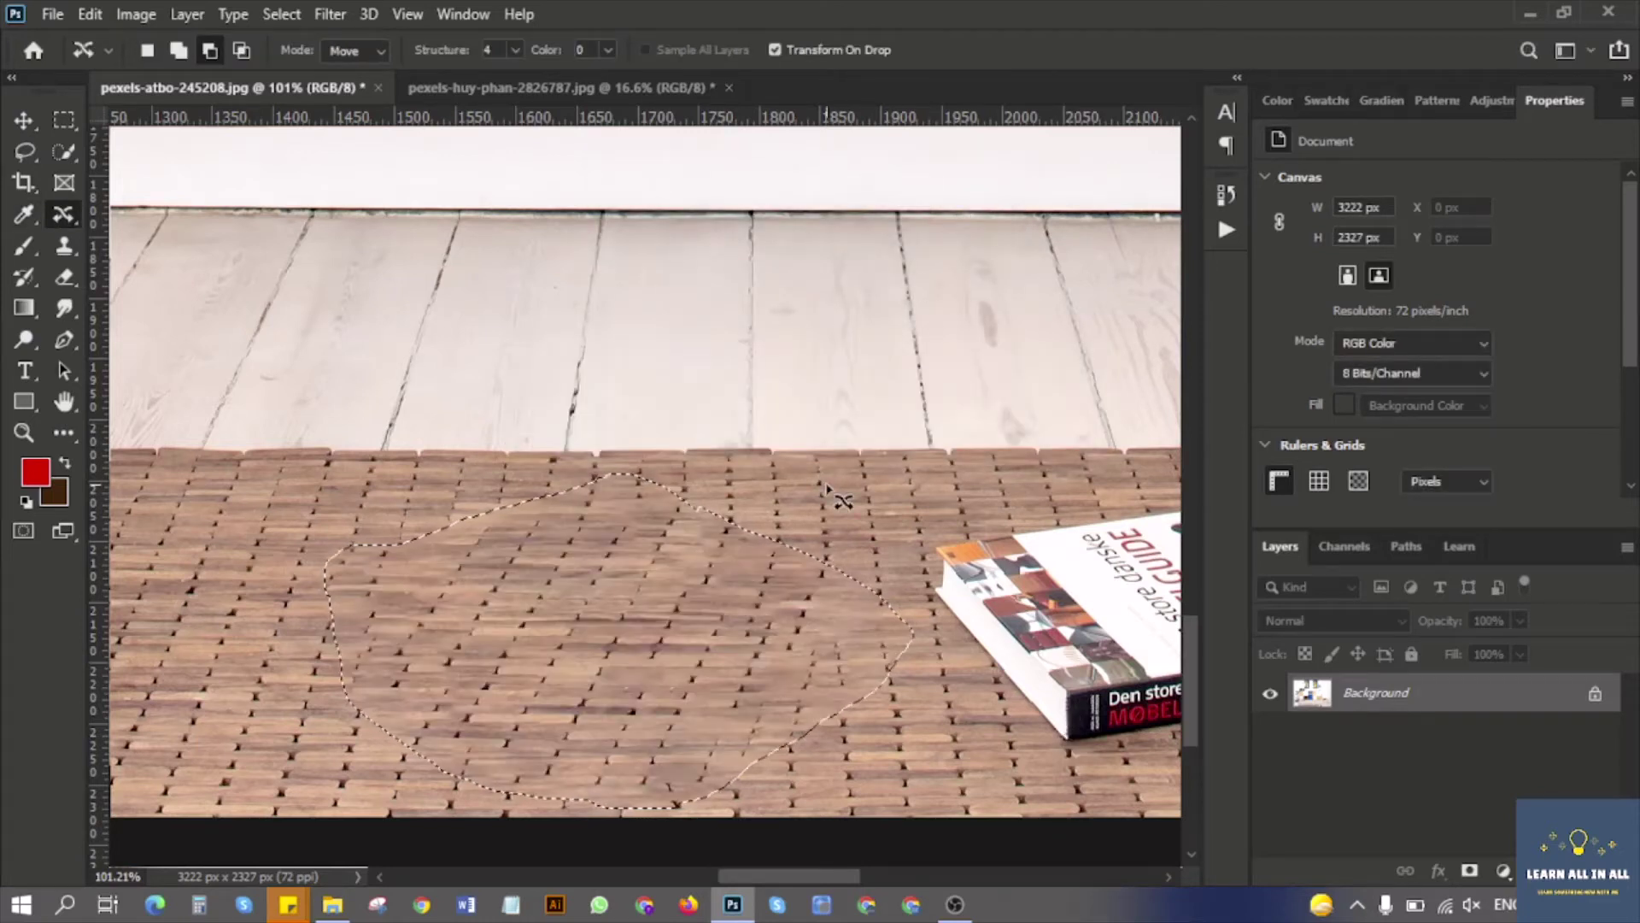
key(ctrl+d)
Step: Sample nearby rug slats with the Clone Stamp tool and paint them over the blurred upper part of the filled area
scroll(739, 523, up, 2)
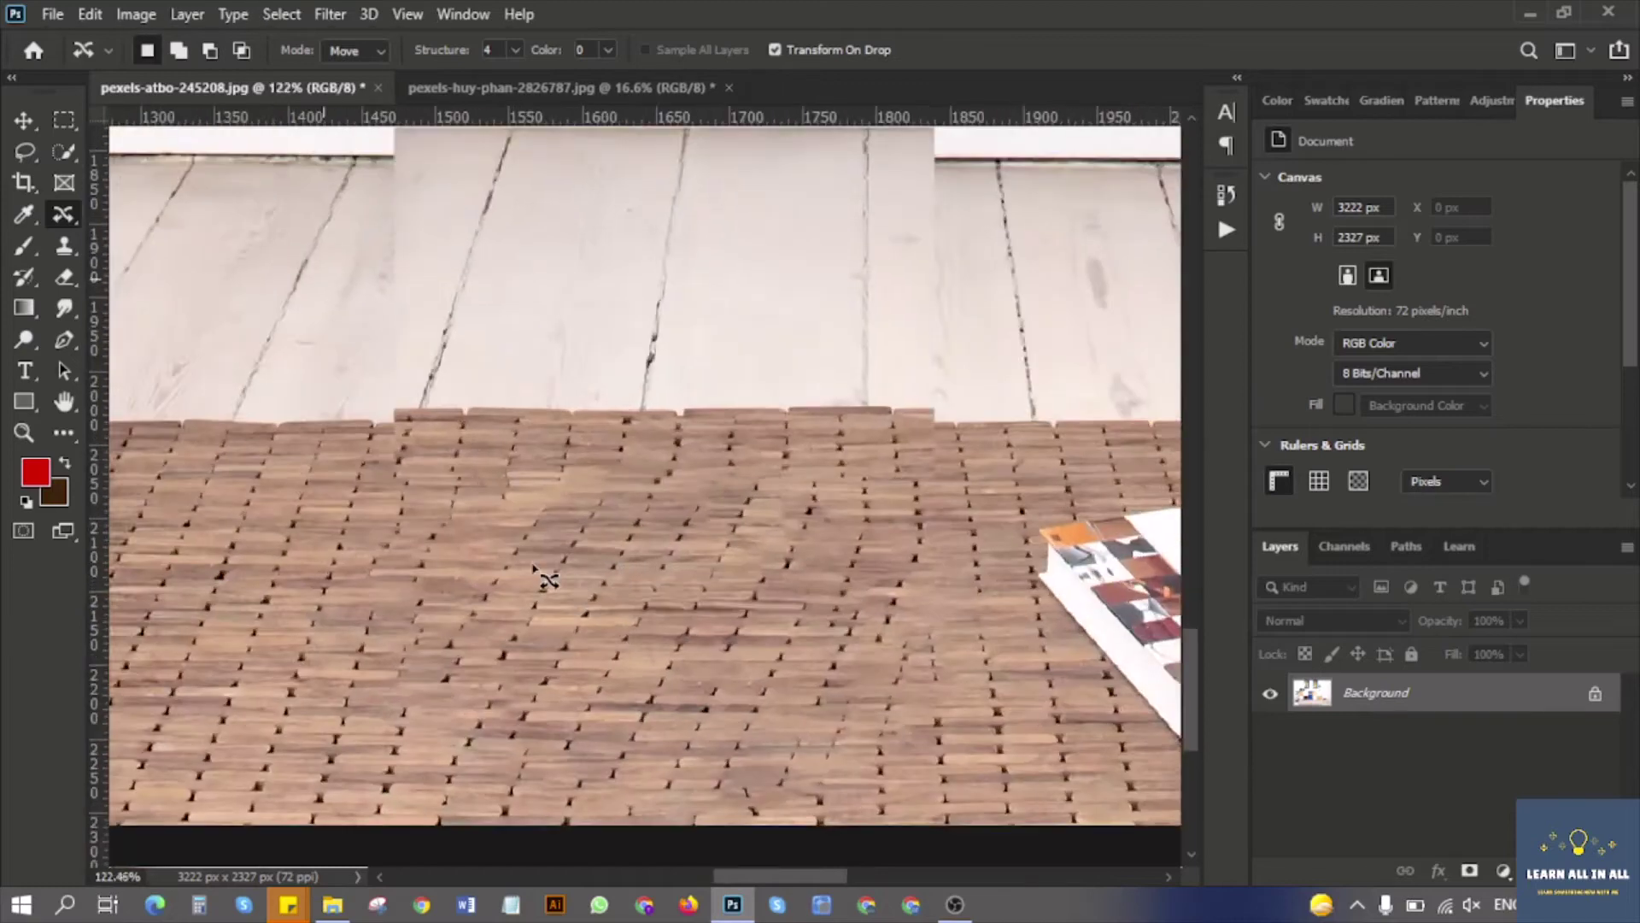
scroll(545, 580, up, 4)
click(23, 120)
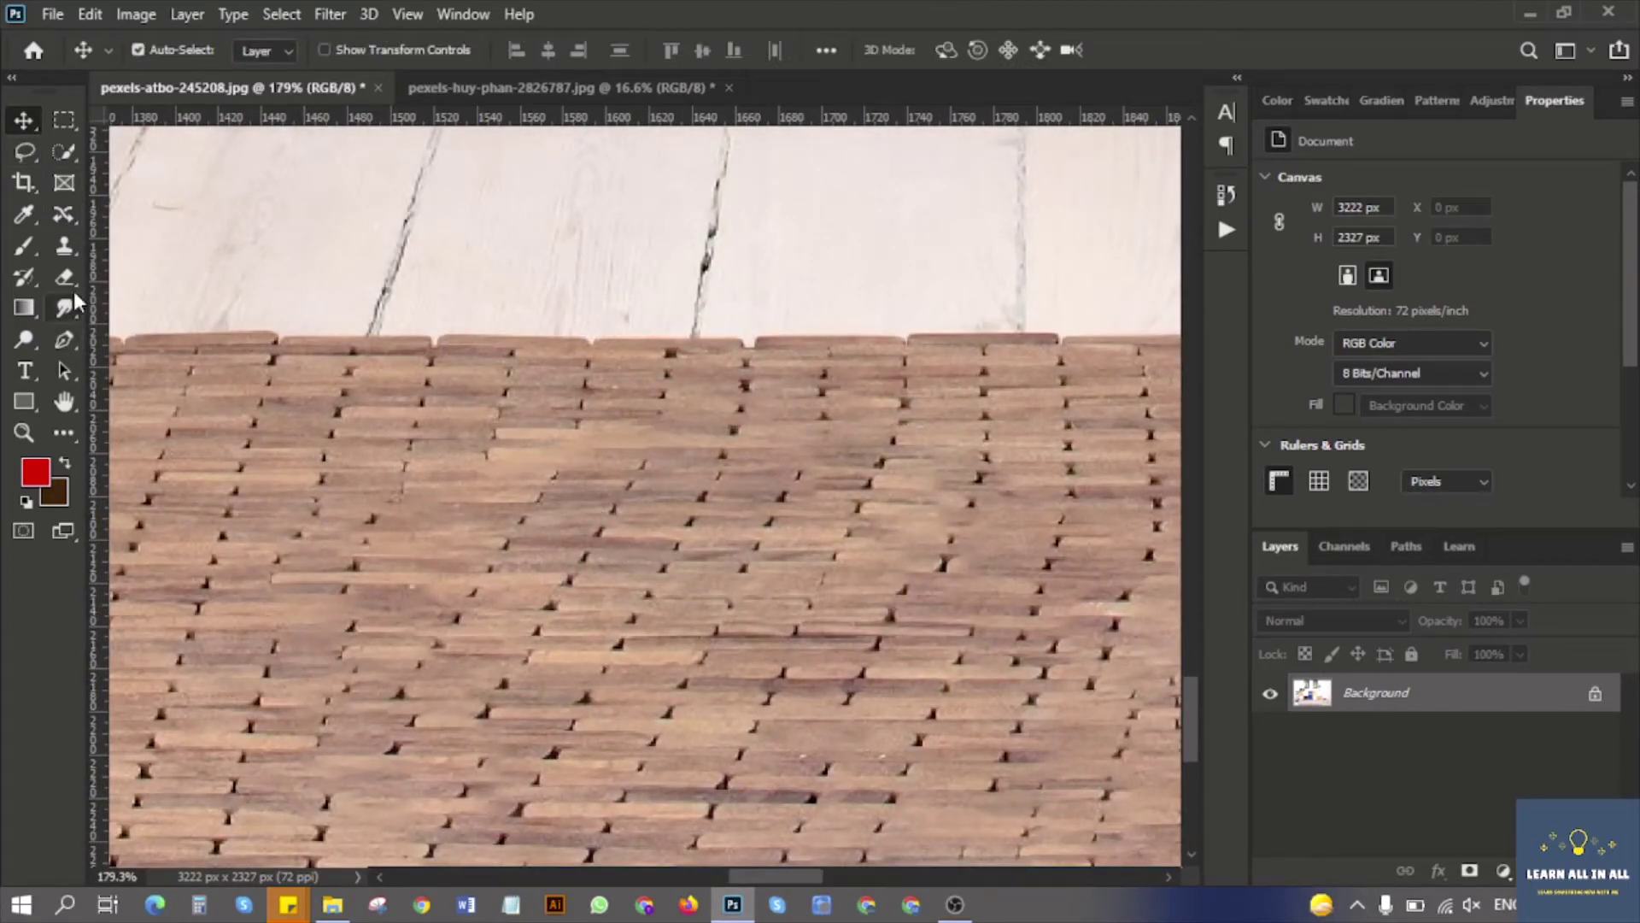
click(63, 248)
click(169, 248)
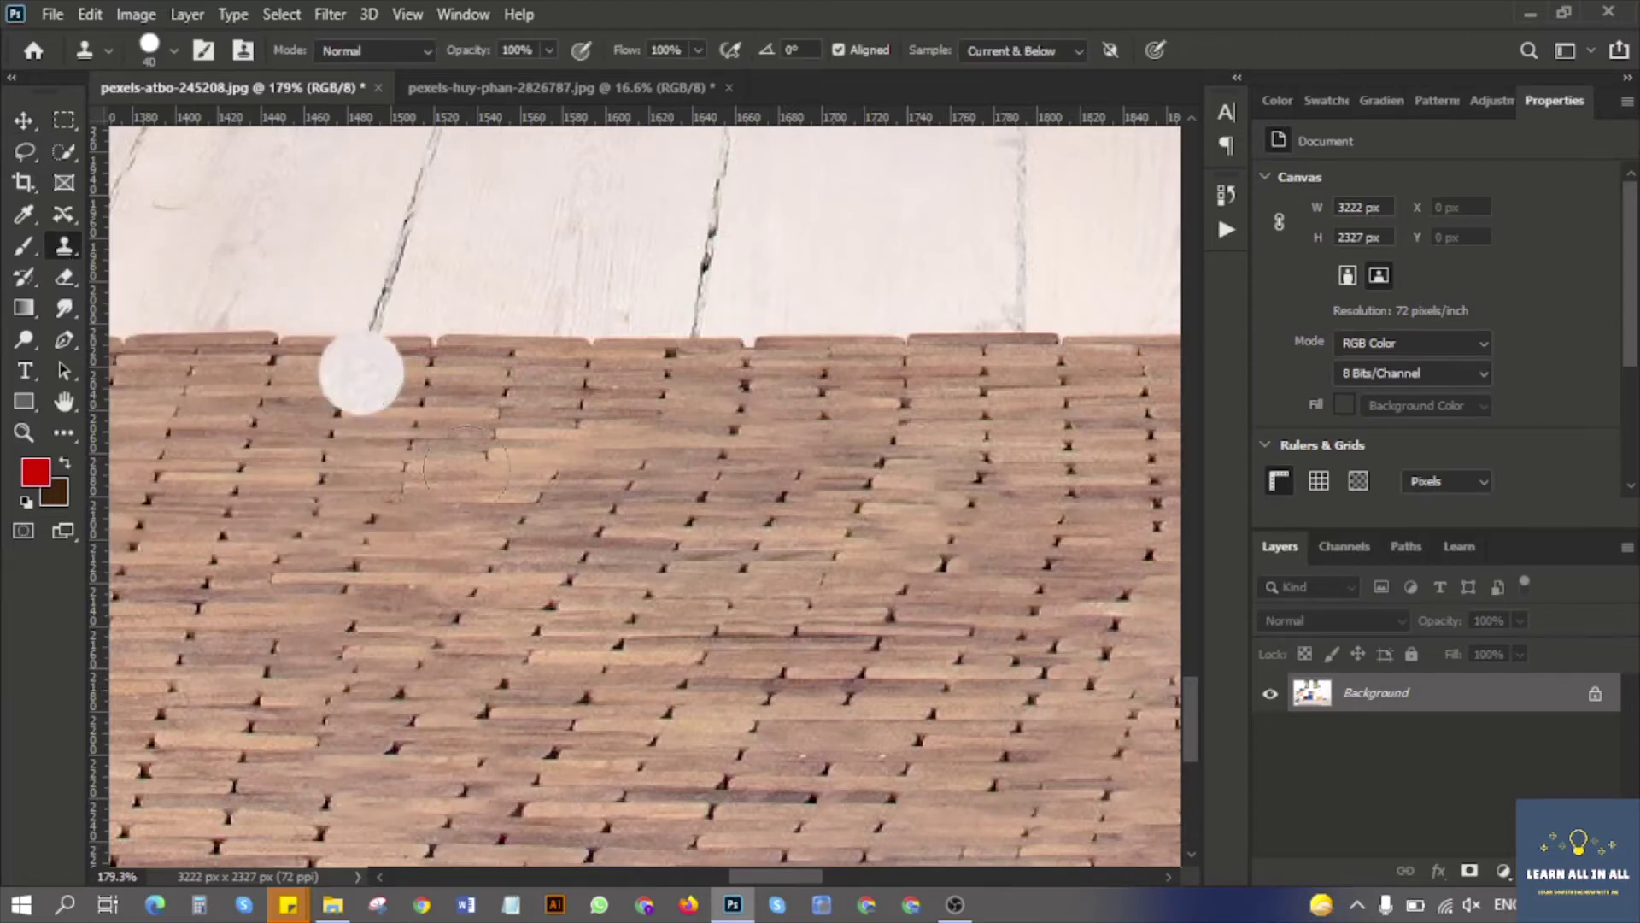
scroll(467, 467, up, 3)
alt+click(455, 417)
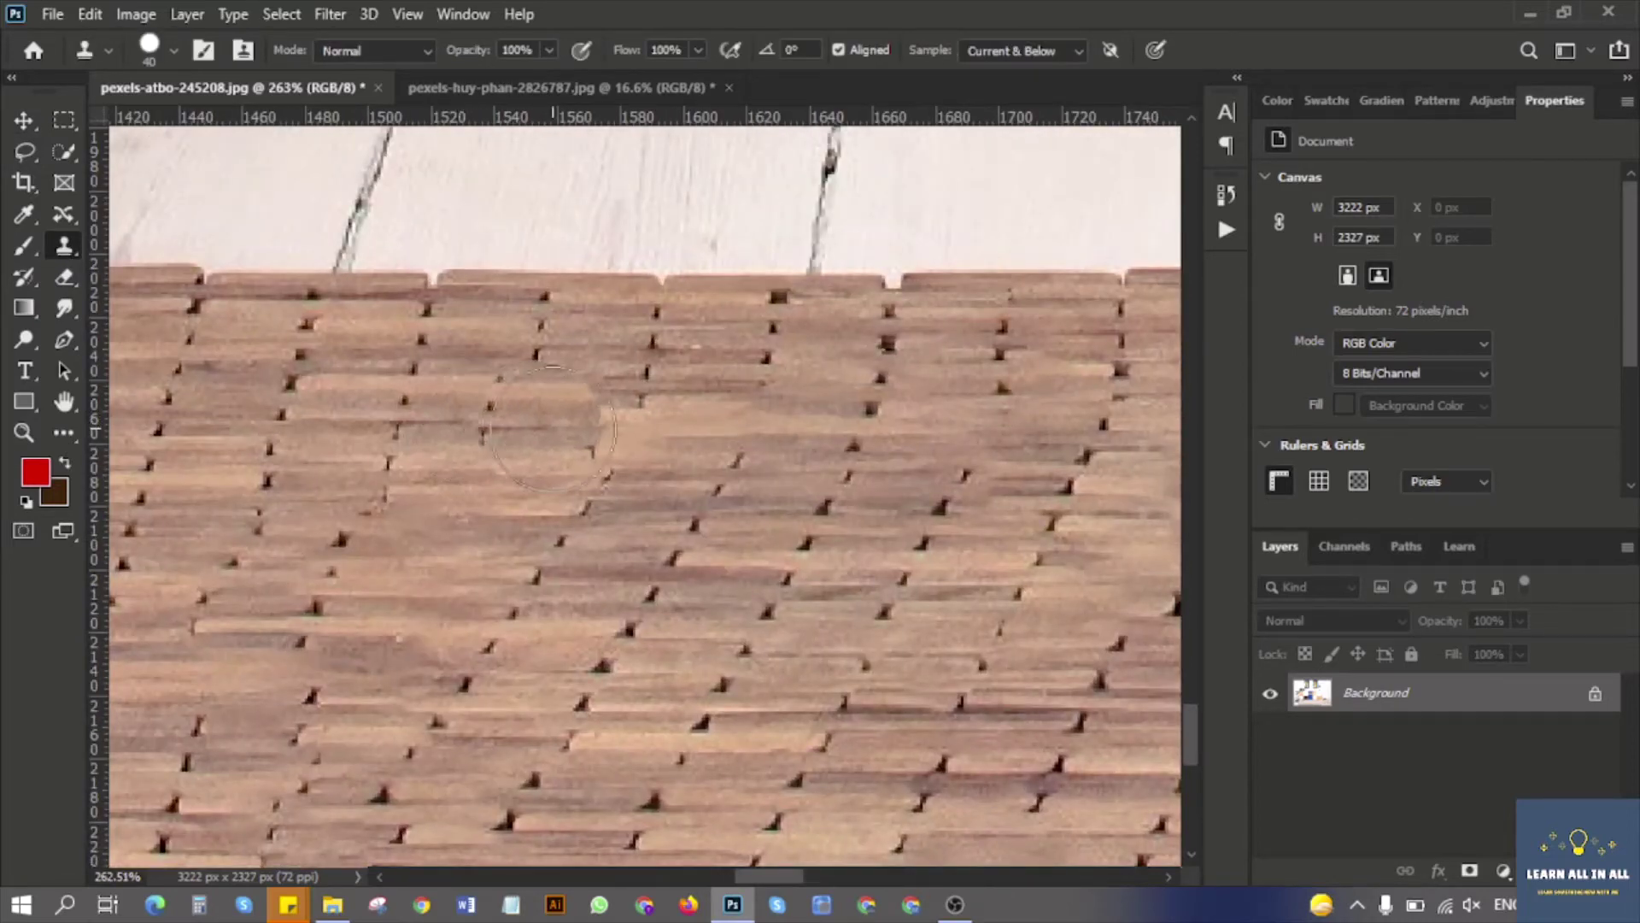
drag(563, 431, 689, 437)
key(ctrl+z)
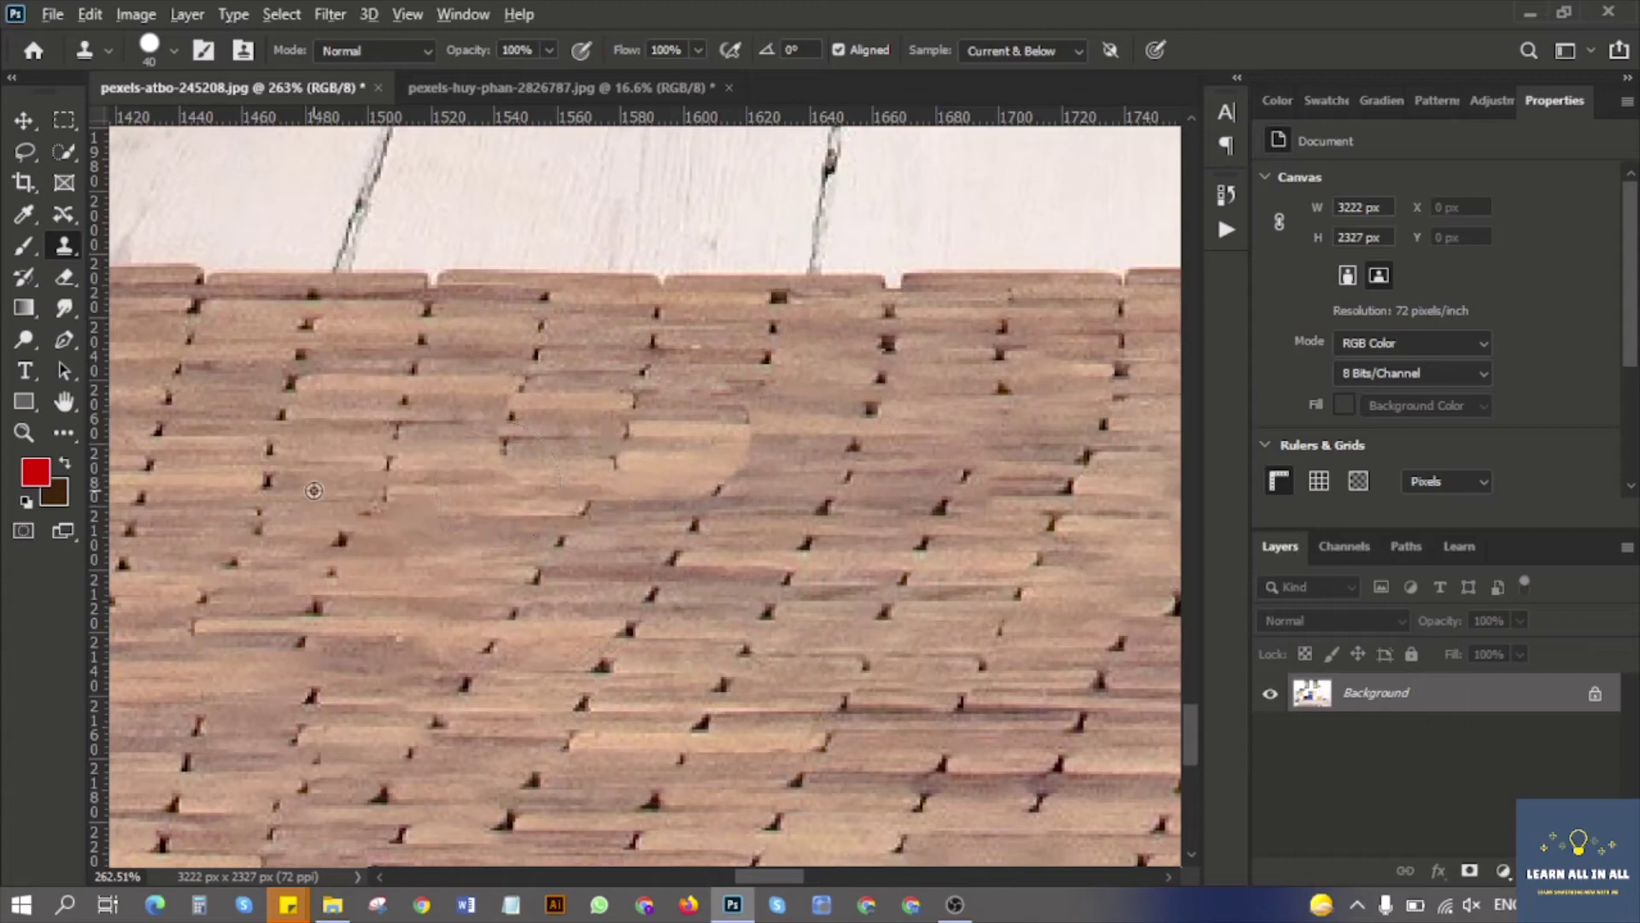
Step: Clone more rug texture over the remaining smeared slats toward the filled area's left side
drag(332, 553, 371, 555)
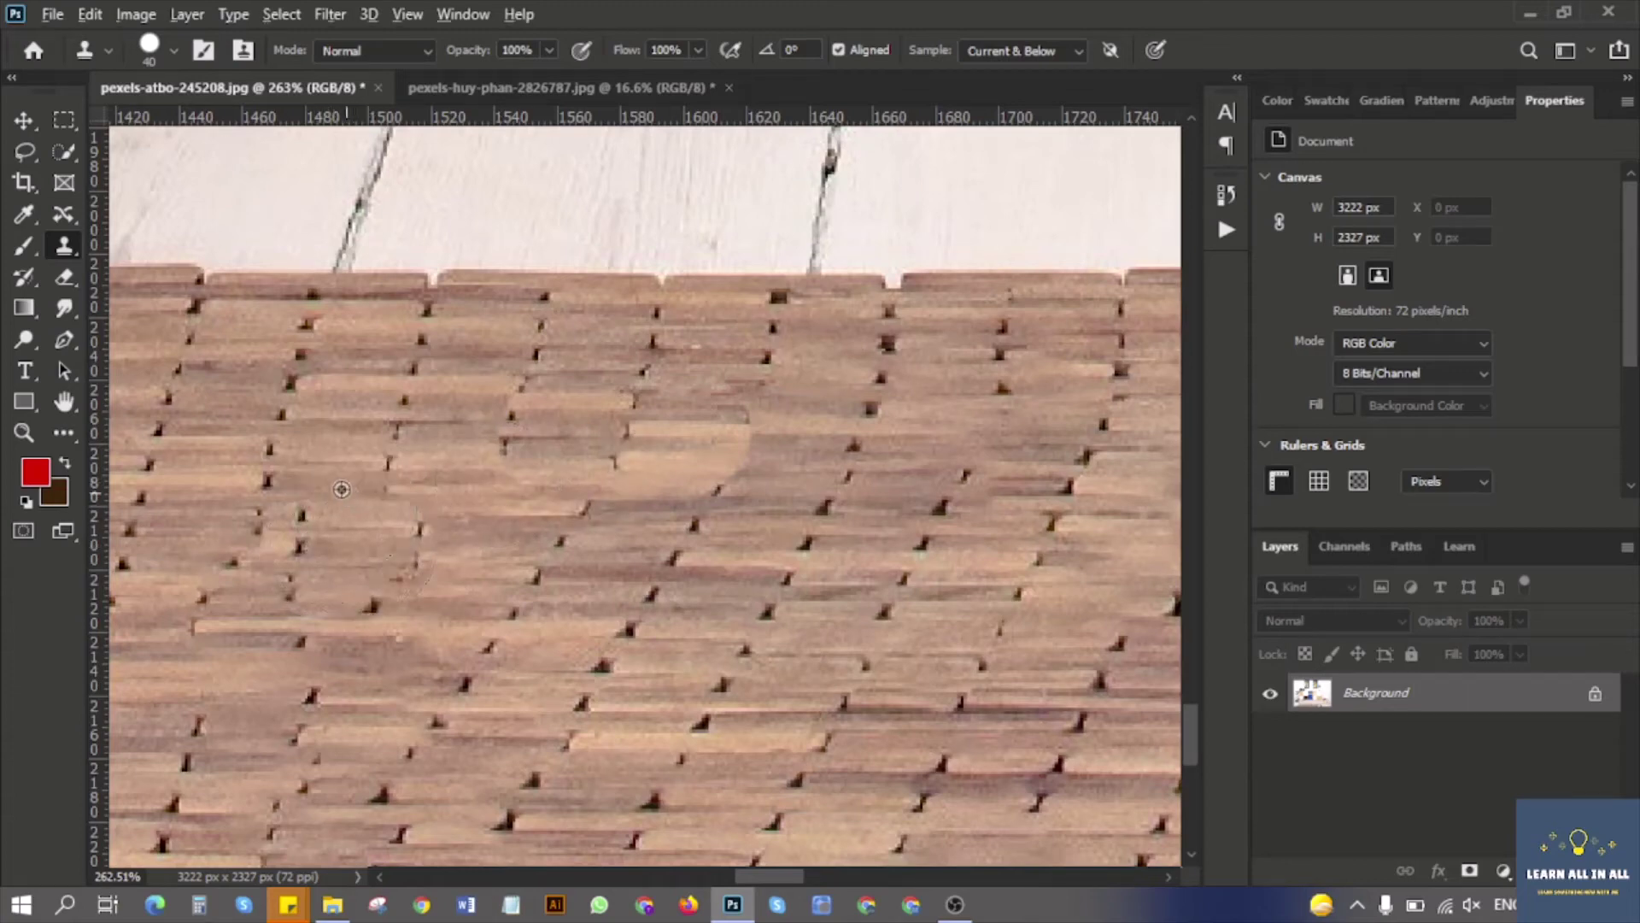
alt+click(338, 490)
scroll(465, 534, down, 3)
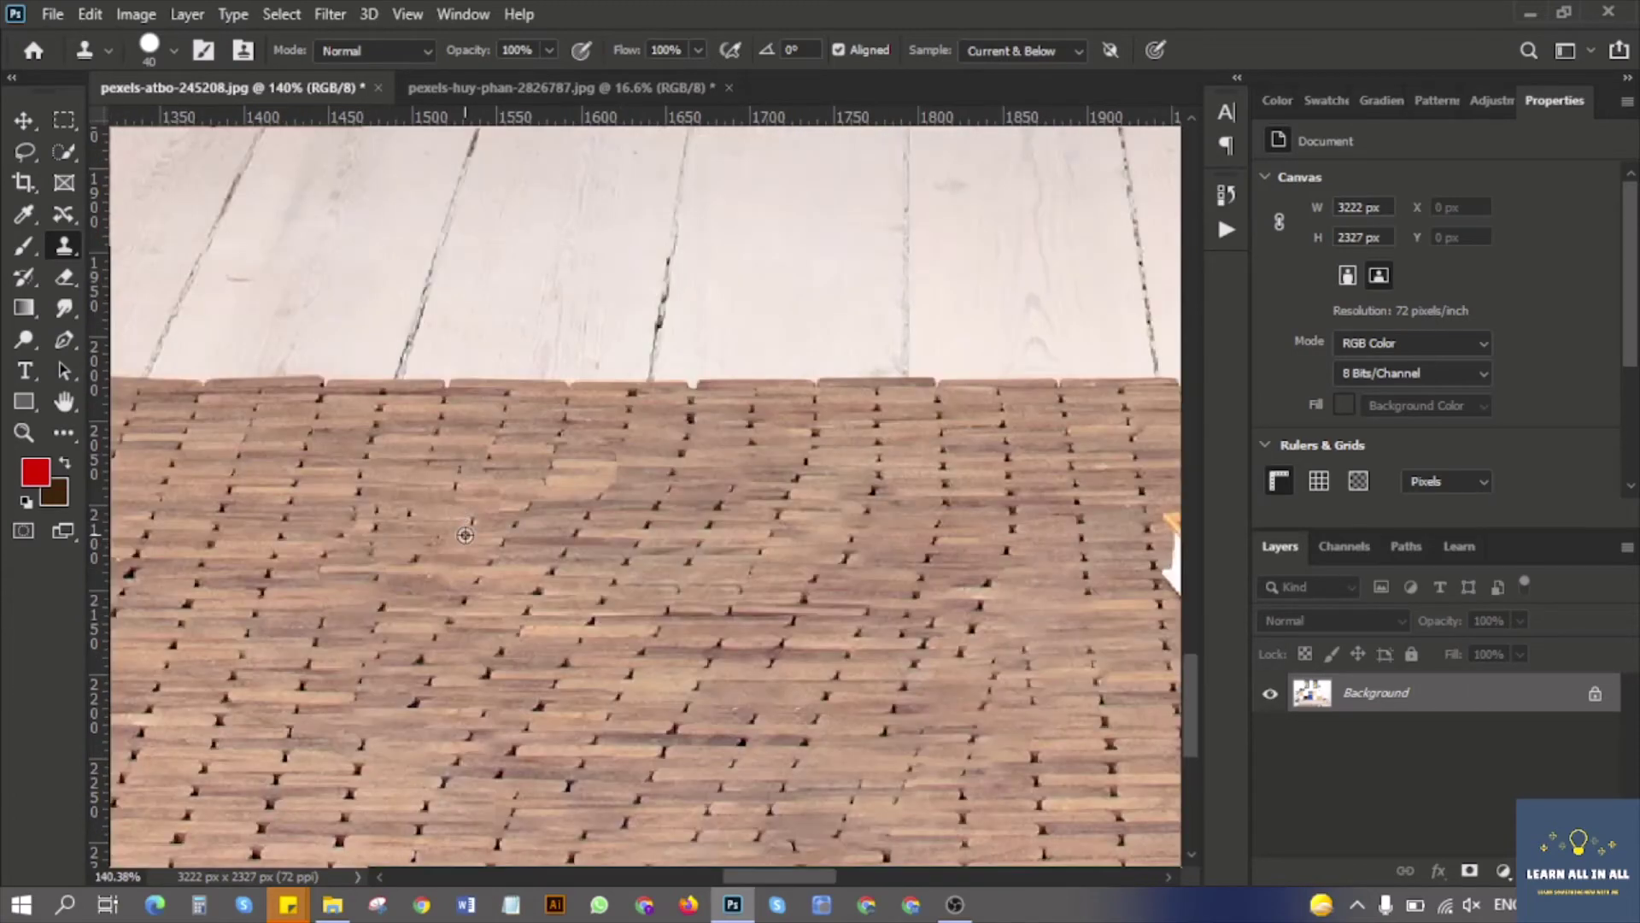
scroll(549, 486, up, 2)
scroll(548, 486, up, 2)
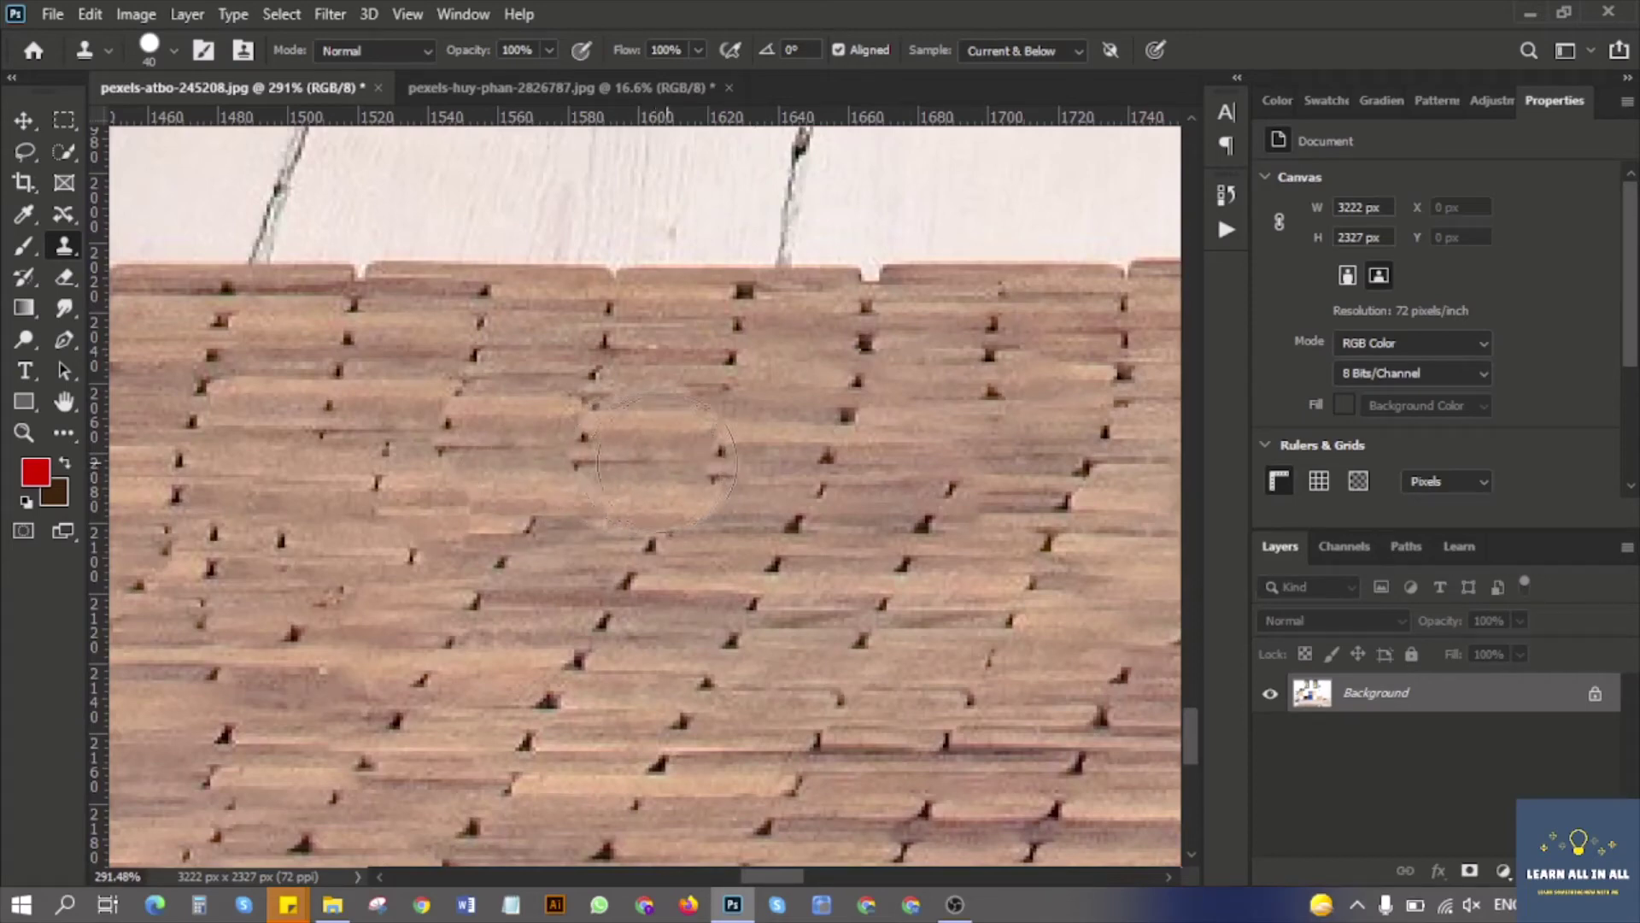
scroll(707, 630, down, 5)
scroll(708, 630, down, 2)
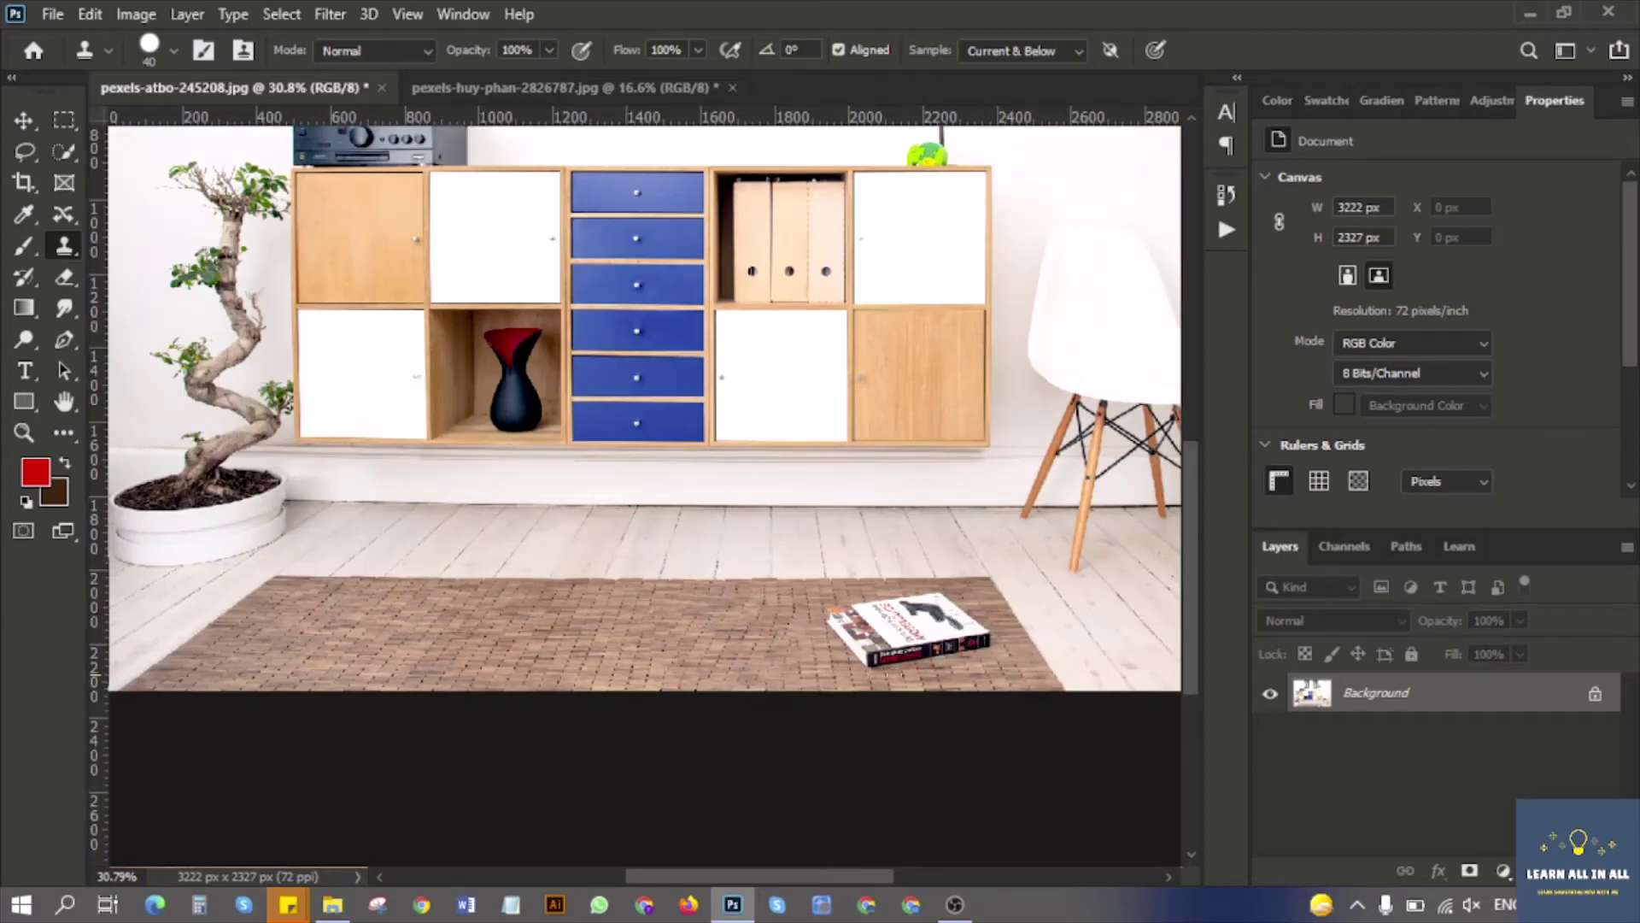
Step: Draw a loose selection around the white book on the rug with the Content-Aware Move tool
drag(66, 220, 215, 285)
scroll(1017, 670, up, 4)
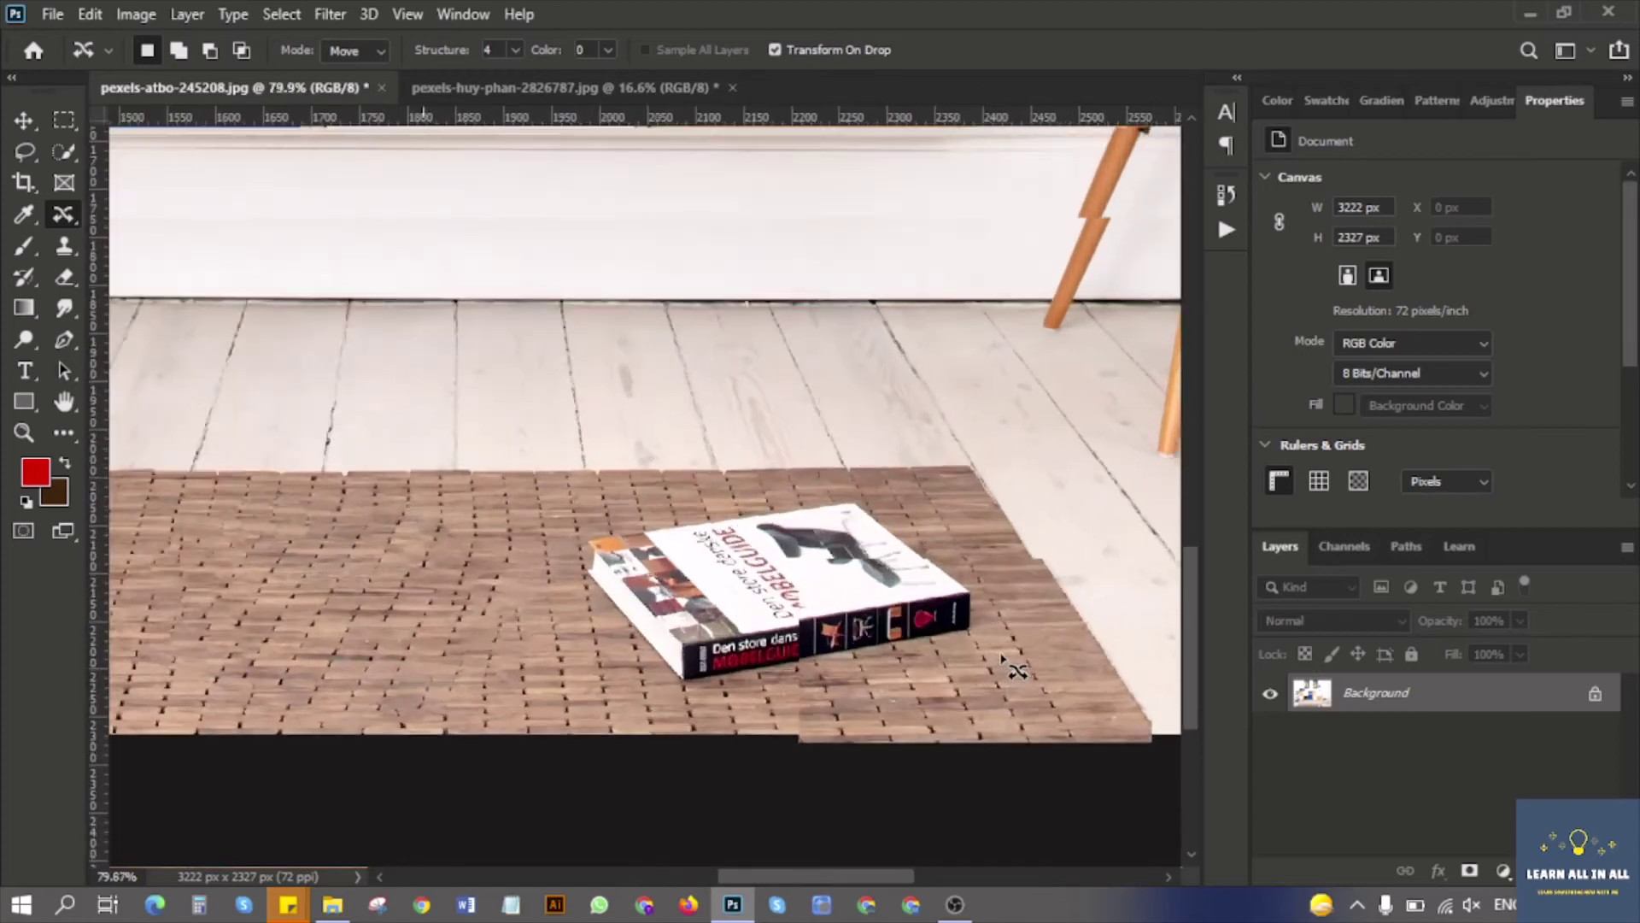
scroll(1016, 670, up, 3)
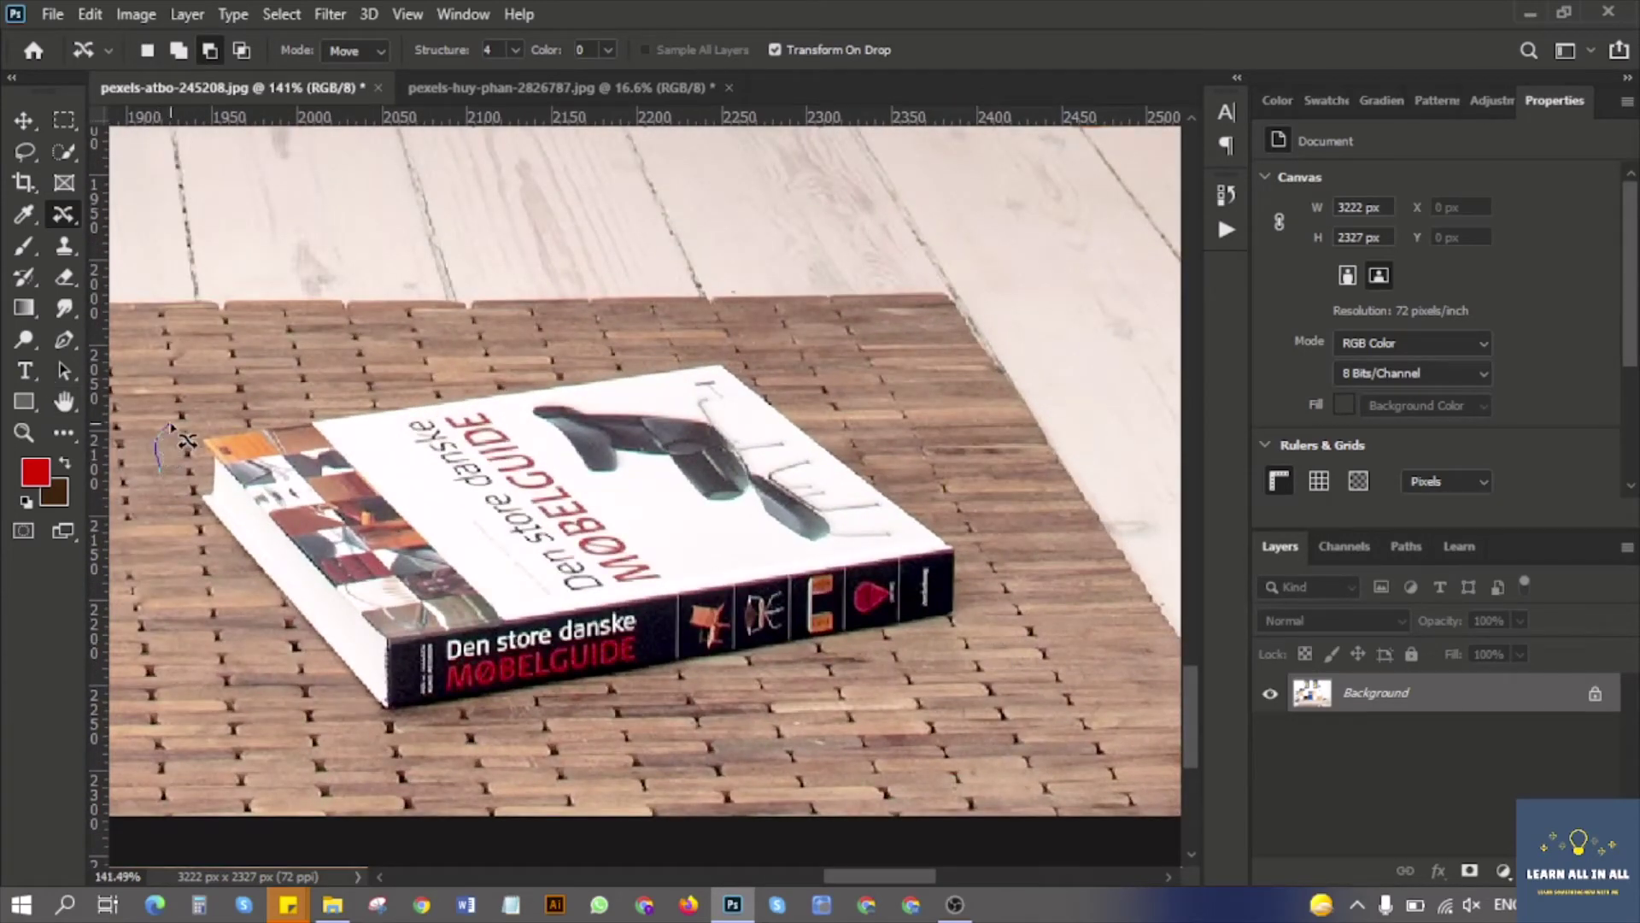
drag(537, 354, 764, 346)
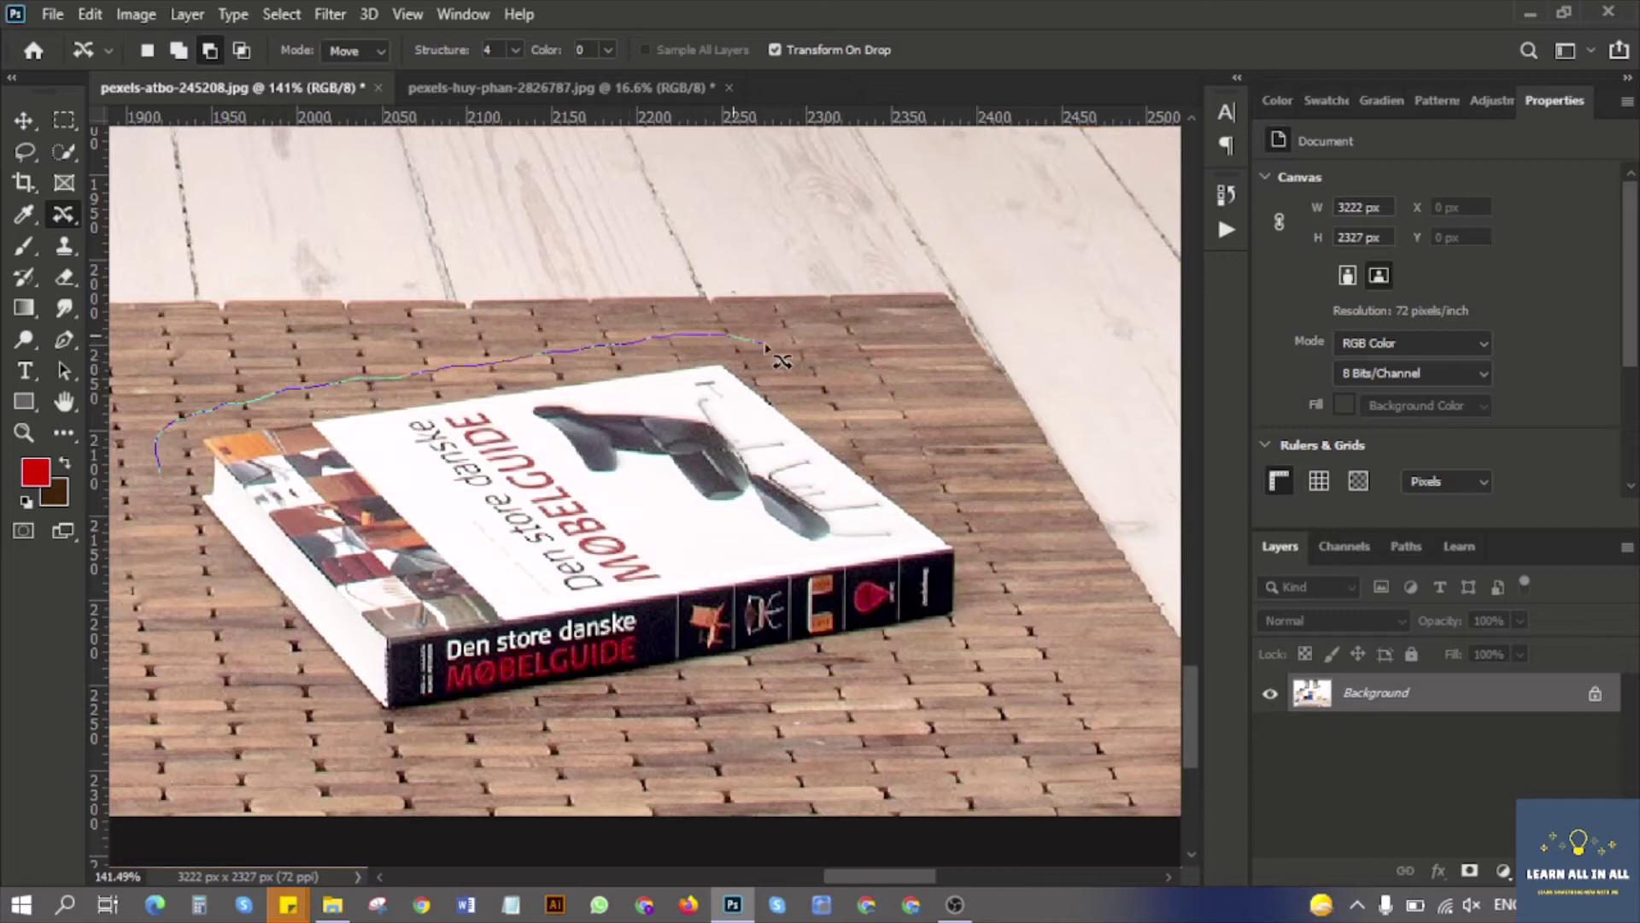
mouse_move(989, 631)
mouse_down()
mouse_move(575, 737)
mouse_move(426, 753)
mouse_move(289, 682)
mouse_up()
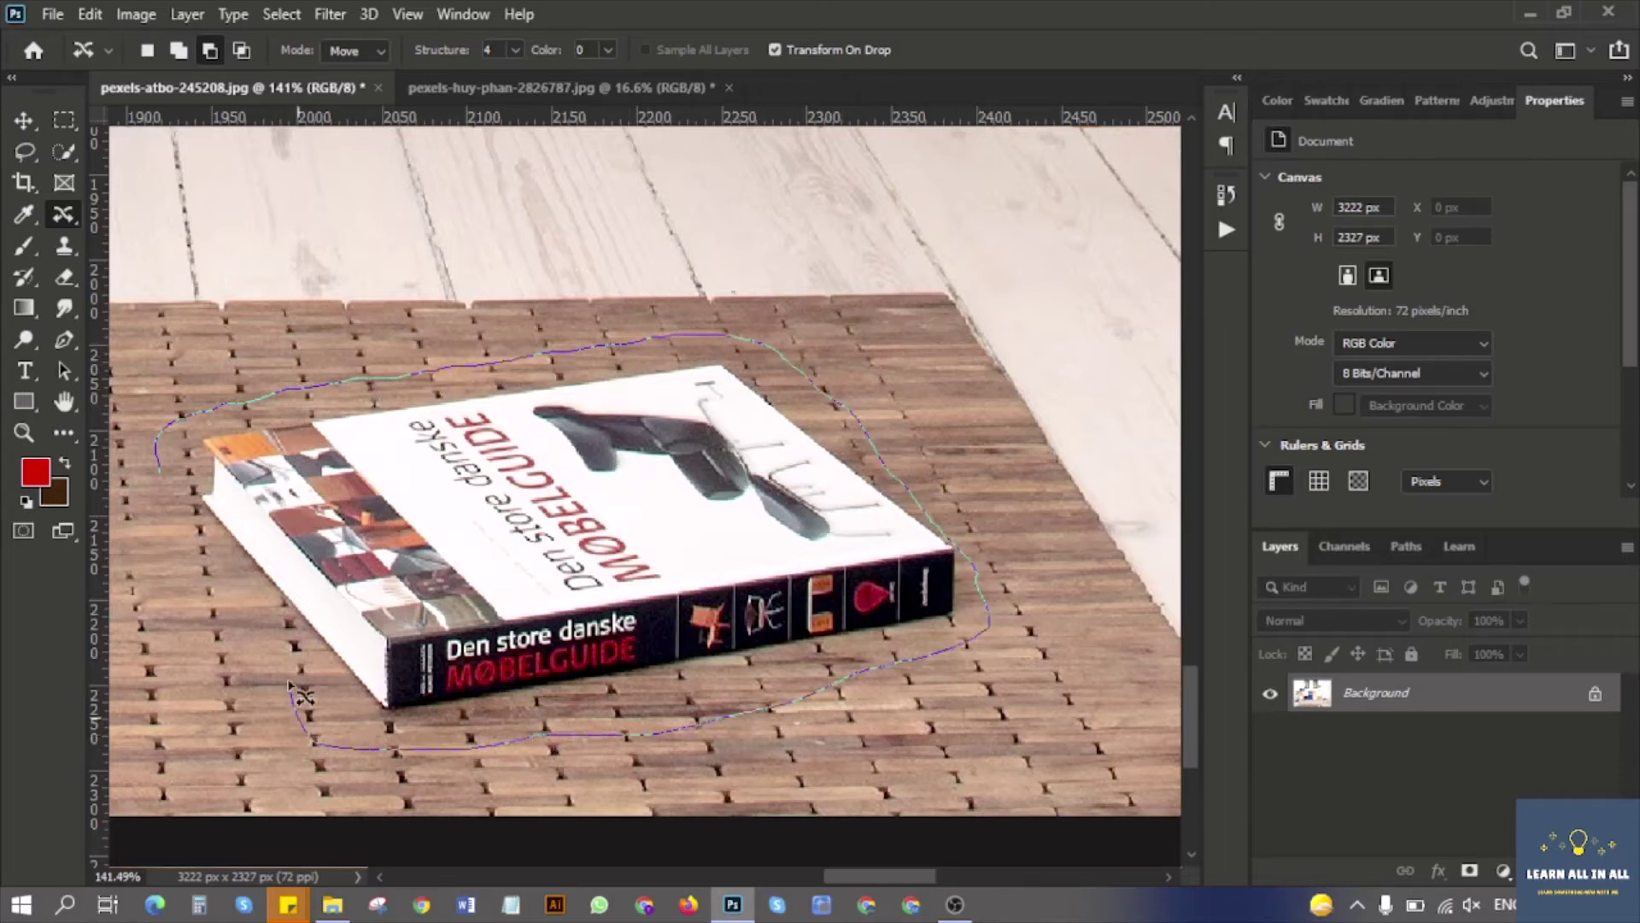
drag(180, 476, 176, 495)
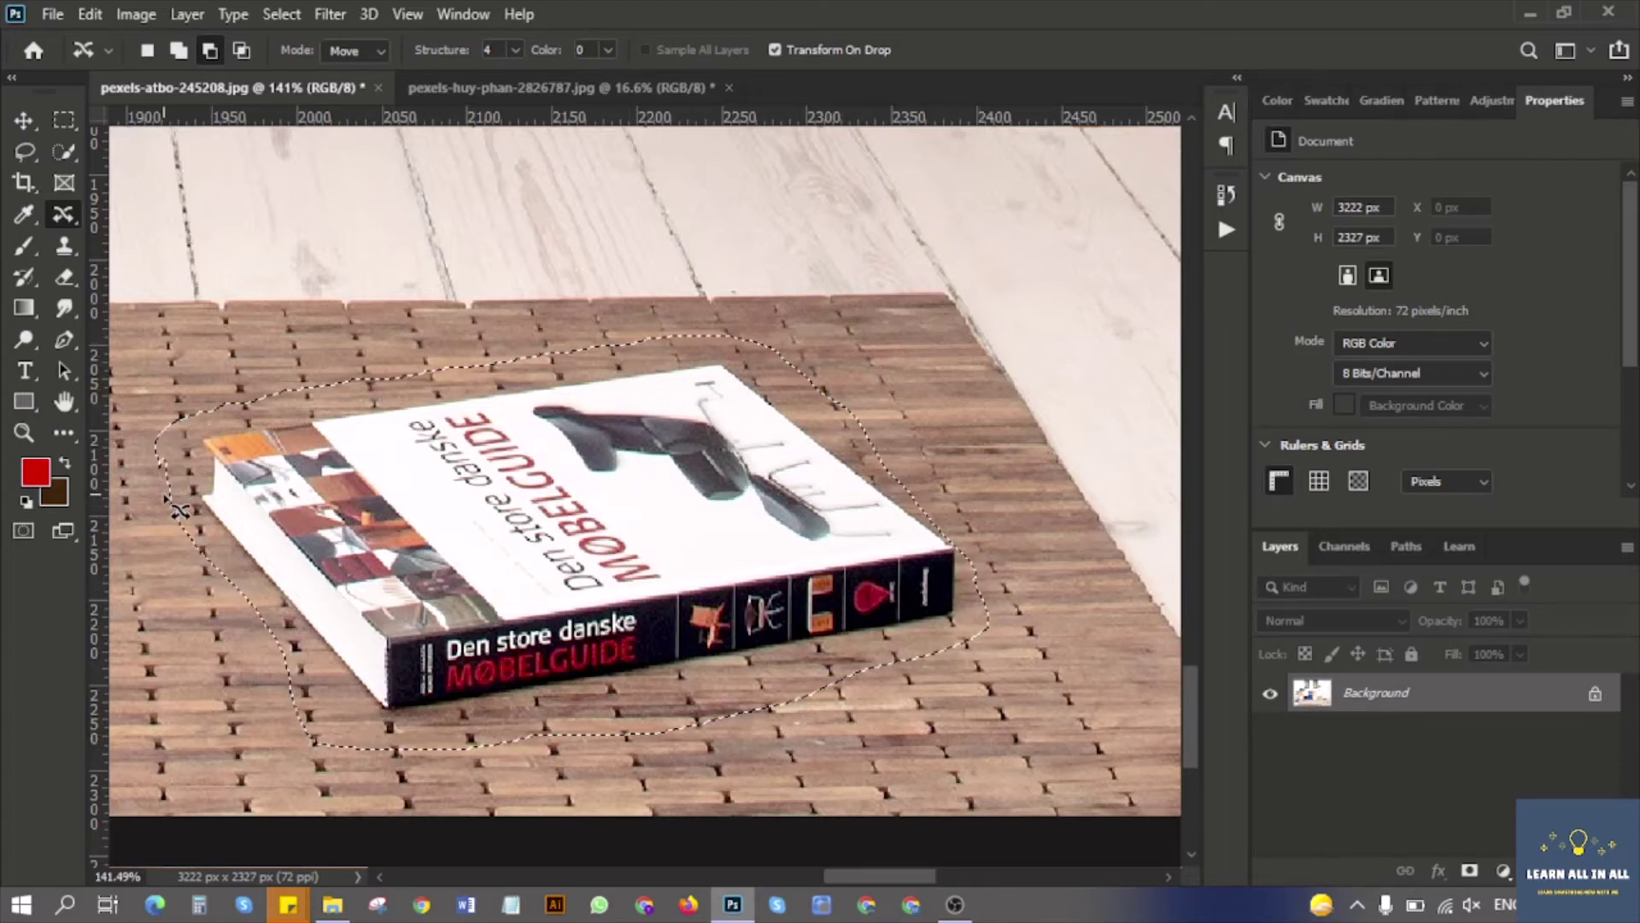
Step: Fill the selected white book area using Content-Aware contents and clear the selection
key(shift+BackSpace)
key(Return)
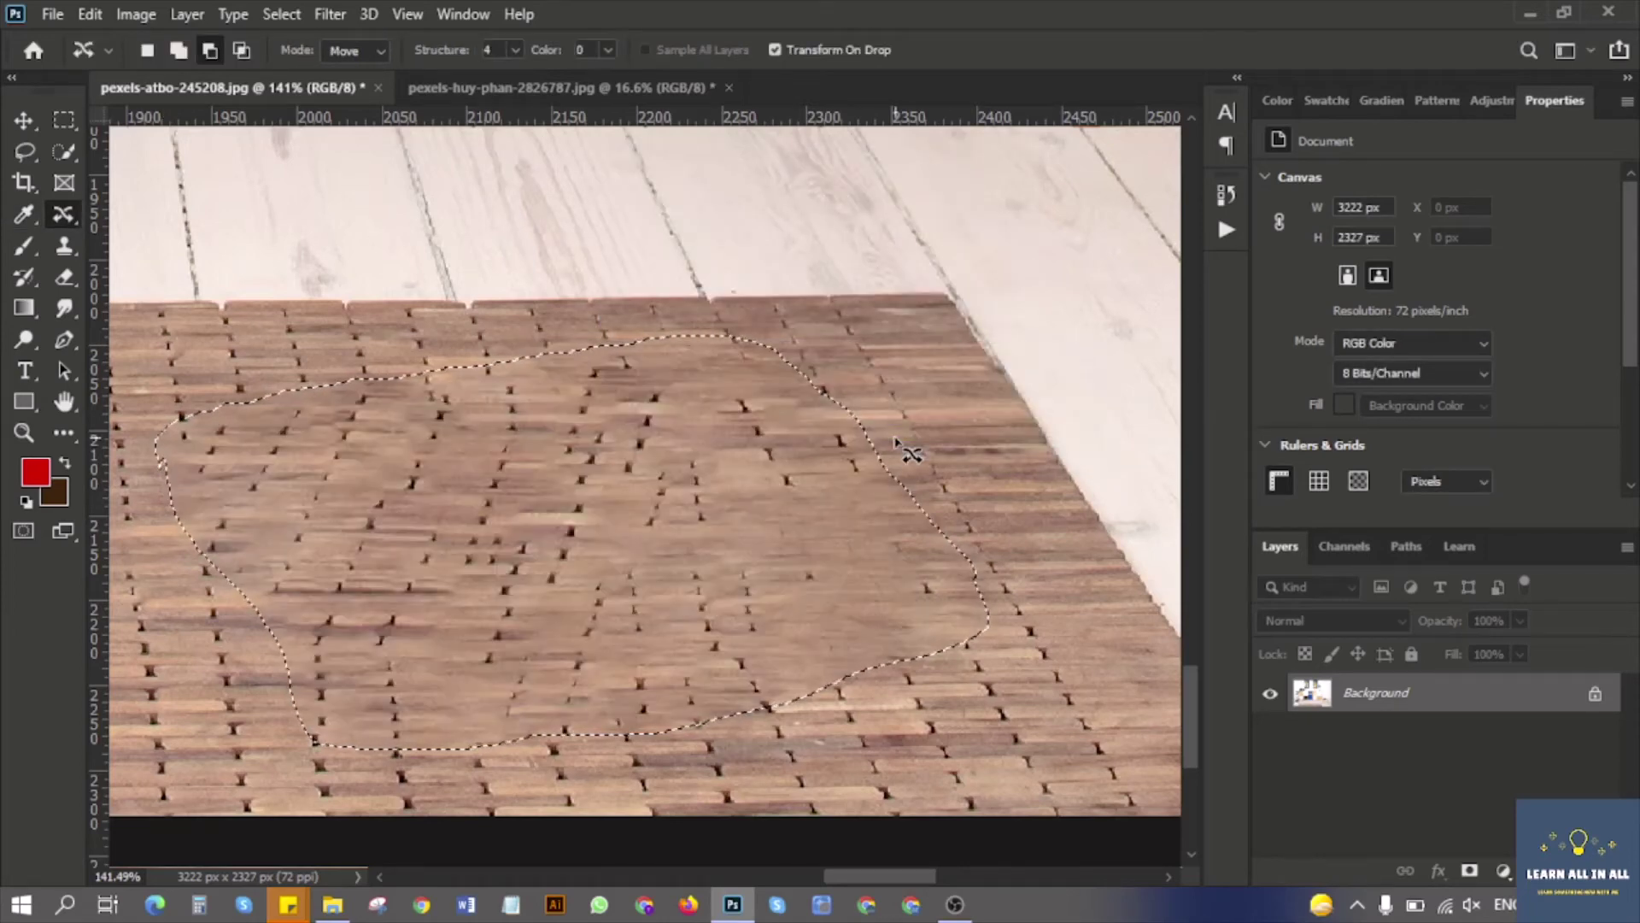
key(ctrl+d)
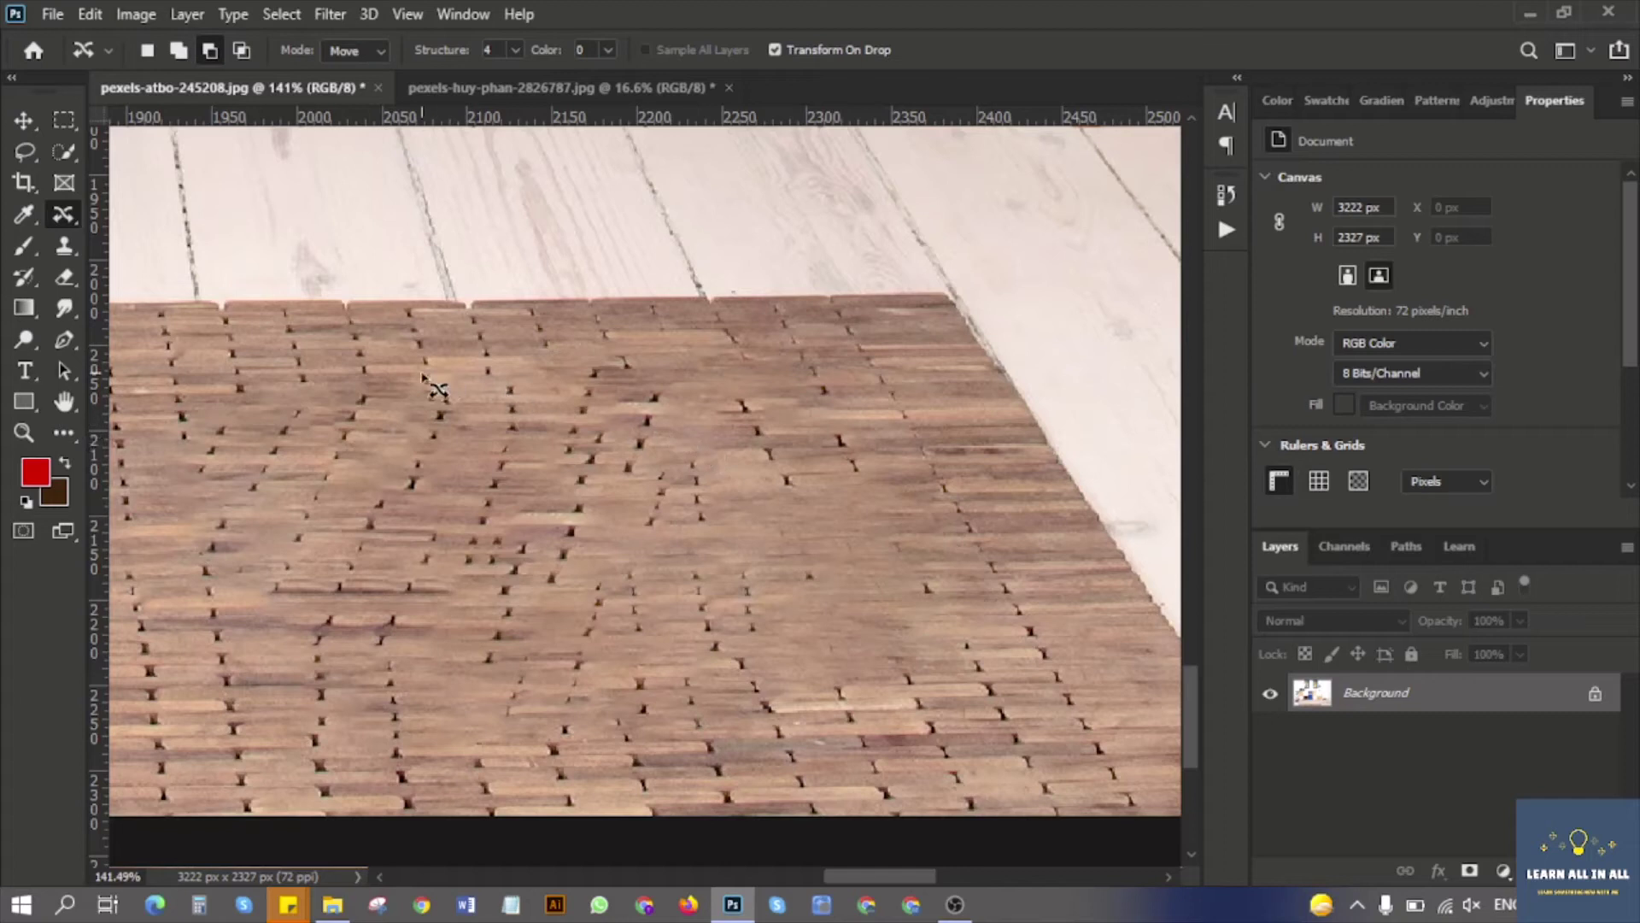
Step: Clone clean rug slats with the Clone Stamp tool over the right and upper-middle smeared parts of the filled book area
right_click(63, 256)
click(236, 245)
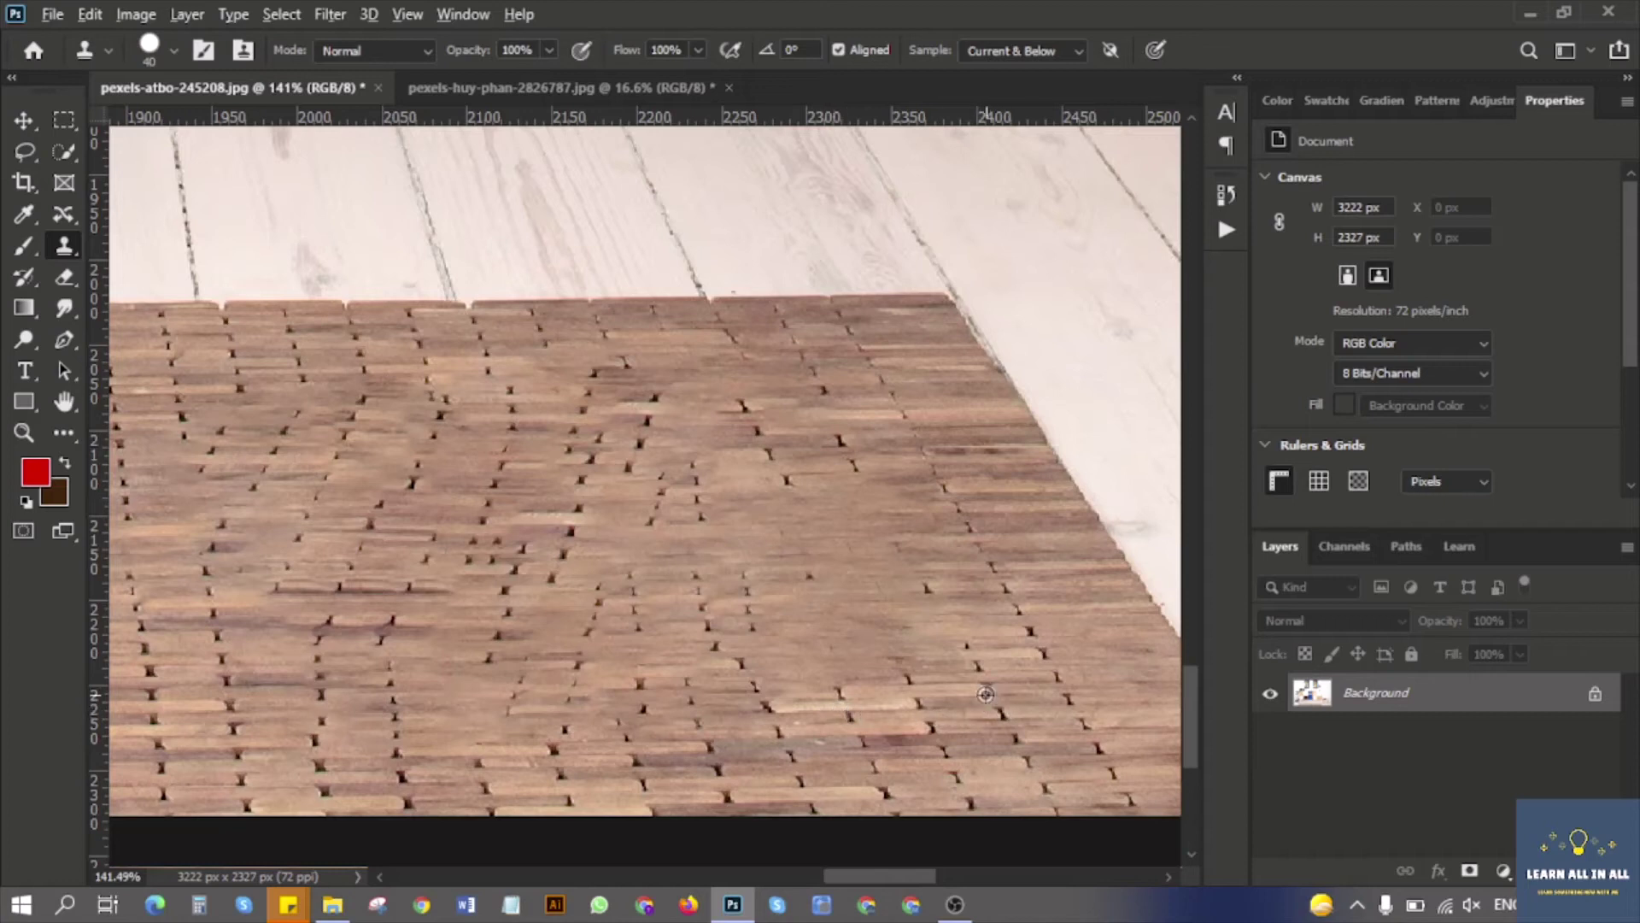
mouse_move(973, 645)
mouse_down()
mouse_move(914, 615)
mouse_move(696, 602)
mouse_up()
drag(951, 556, 675, 572)
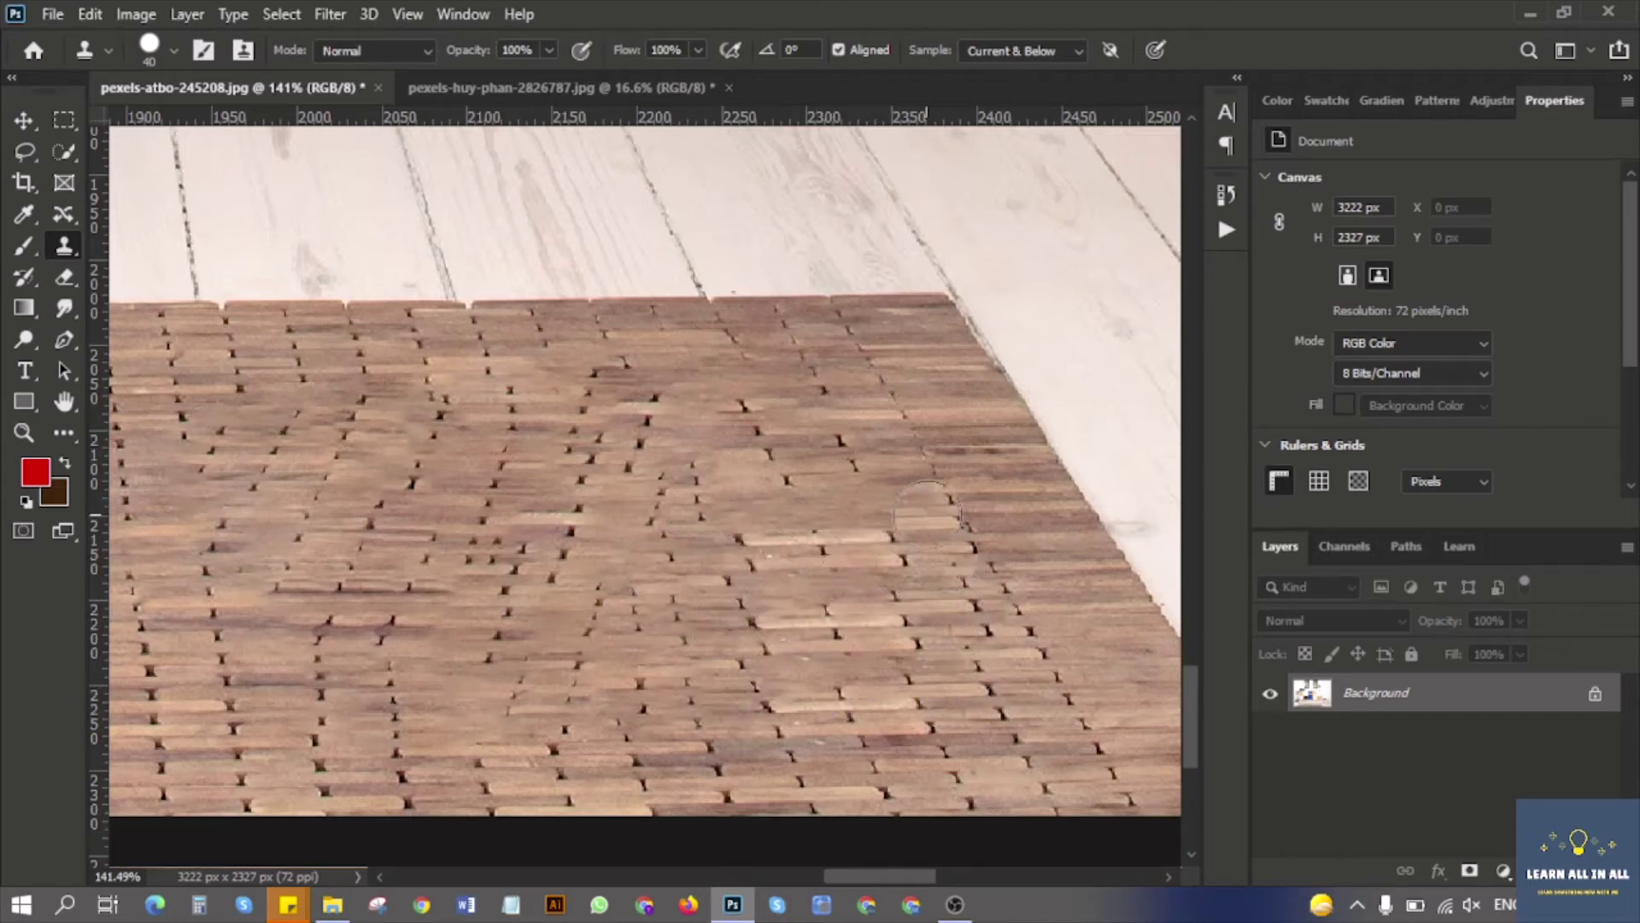
drag(891, 506, 639, 509)
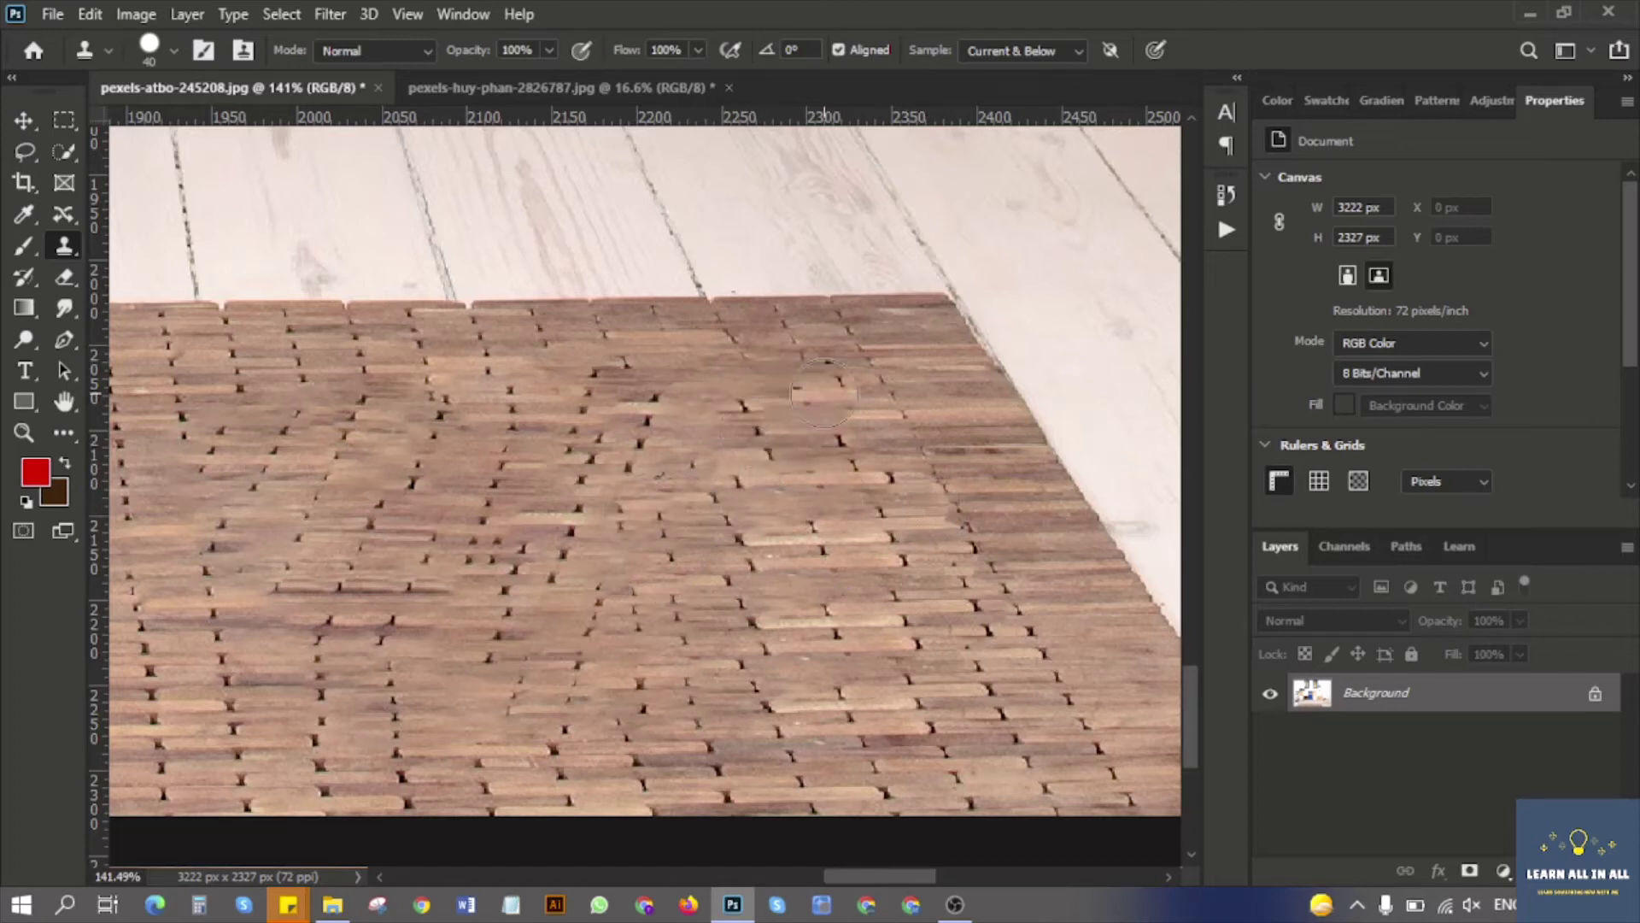
drag(825, 391, 534, 400)
drag(735, 449, 510, 457)
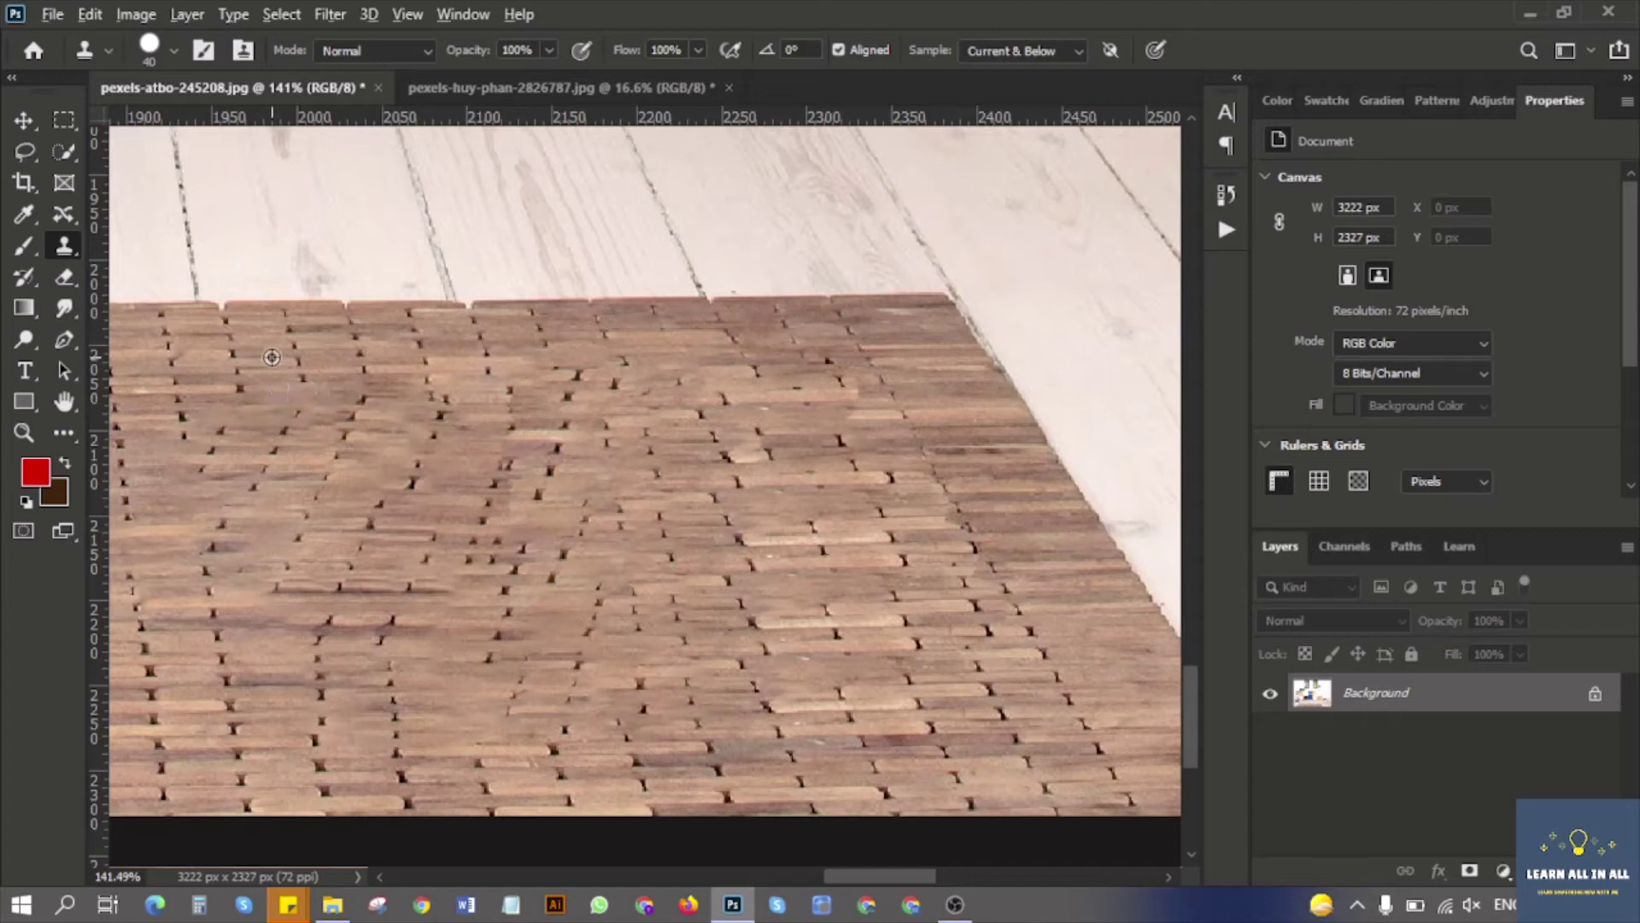
Step: Clone rows of intact rug slats over the distorted left and central parts of the filled area, working from top to bottom
drag(278, 408, 539, 402)
drag(256, 453, 517, 452)
drag(282, 495, 594, 499)
drag(282, 546, 577, 538)
drag(317, 594, 568, 590)
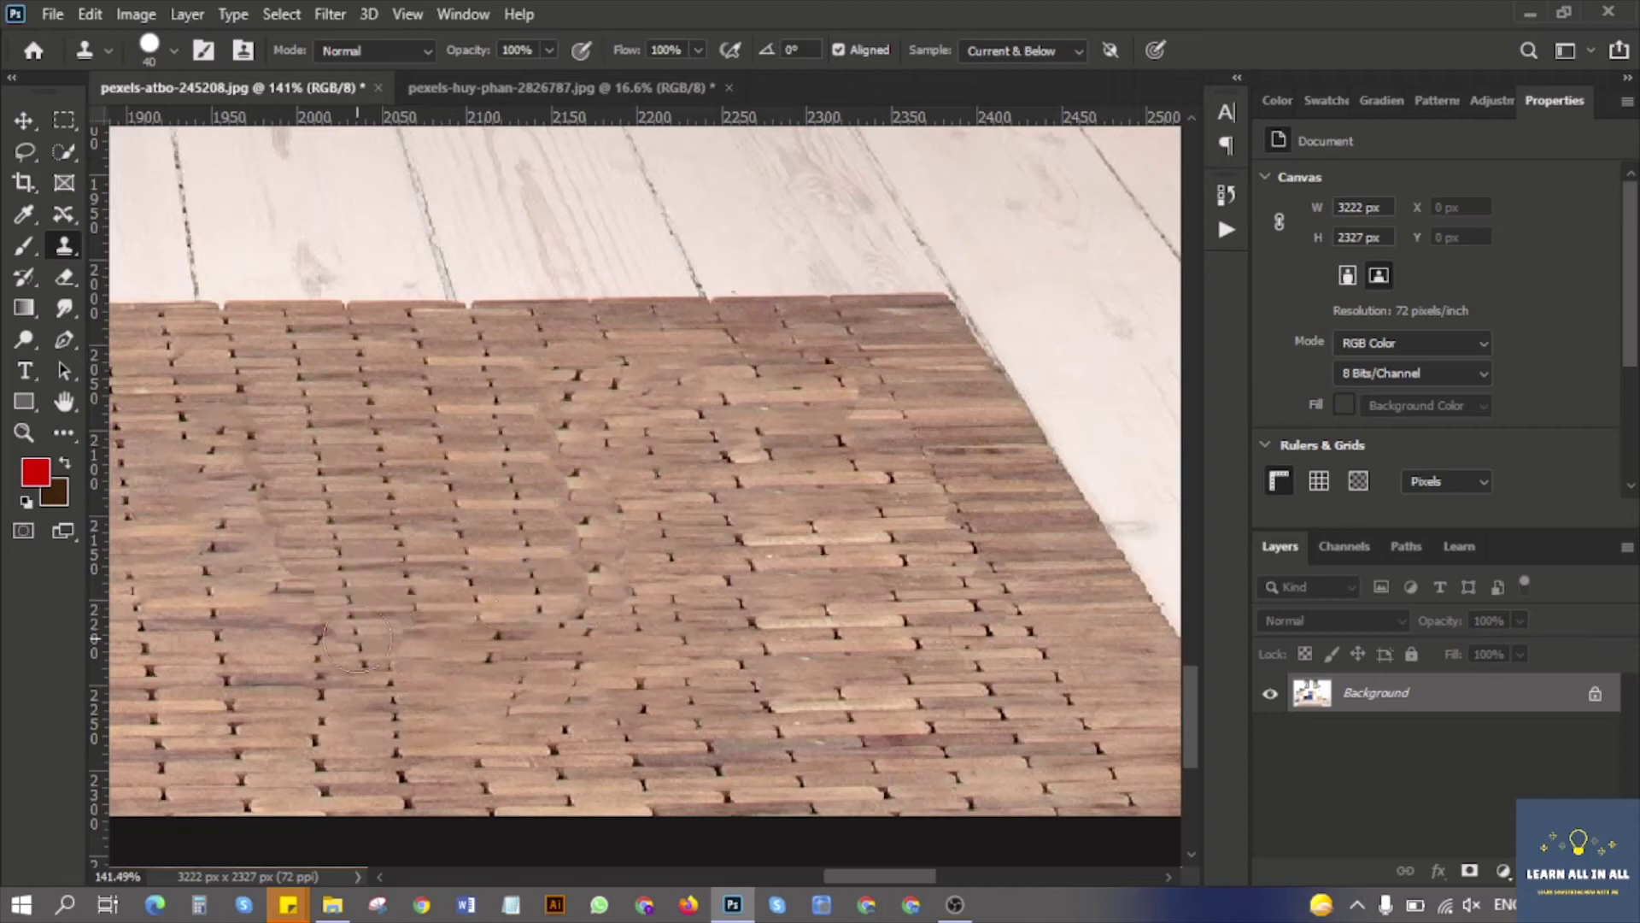
drag(367, 639, 611, 639)
drag(316, 688, 602, 683)
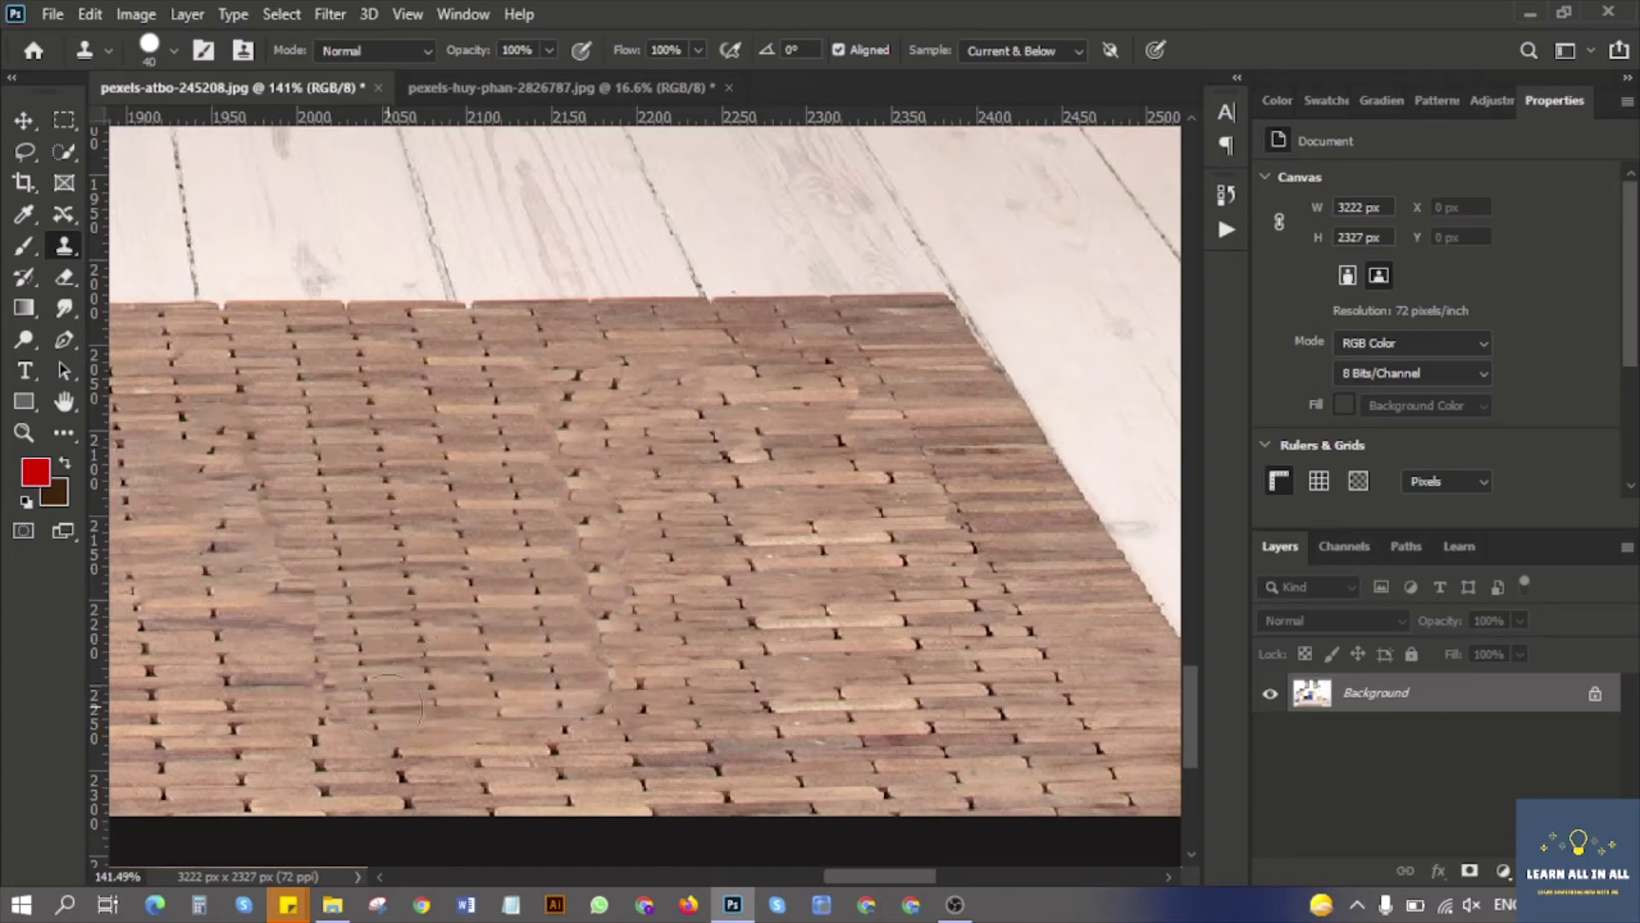
mouse_move(346, 726)
mouse_down()
mouse_move(567, 700)
mouse_move(645, 717)
mouse_up()
Step: Sample slats near the middle of the rug and clone them over the uneven seam running down the repaired area
alt+click(509, 408)
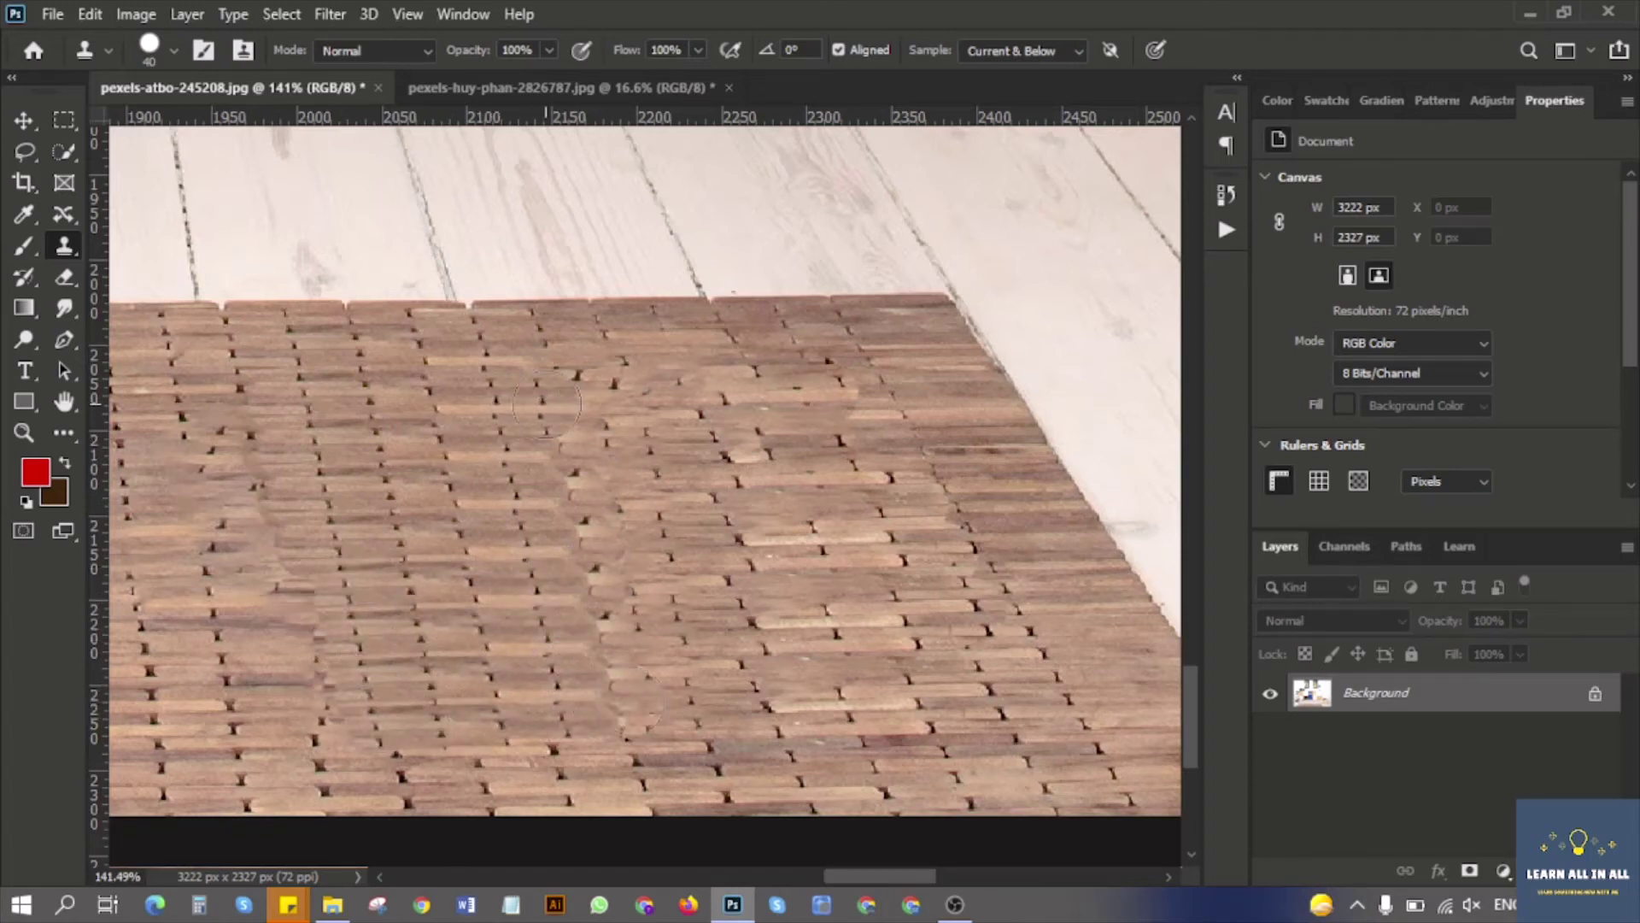
drag(545, 398, 595, 395)
drag(555, 434, 596, 437)
mouse_move(571, 469)
mouse_down()
mouse_move(622, 503)
mouse_move(644, 711)
mouse_move(621, 682)
mouse_move(604, 542)
mouse_up()
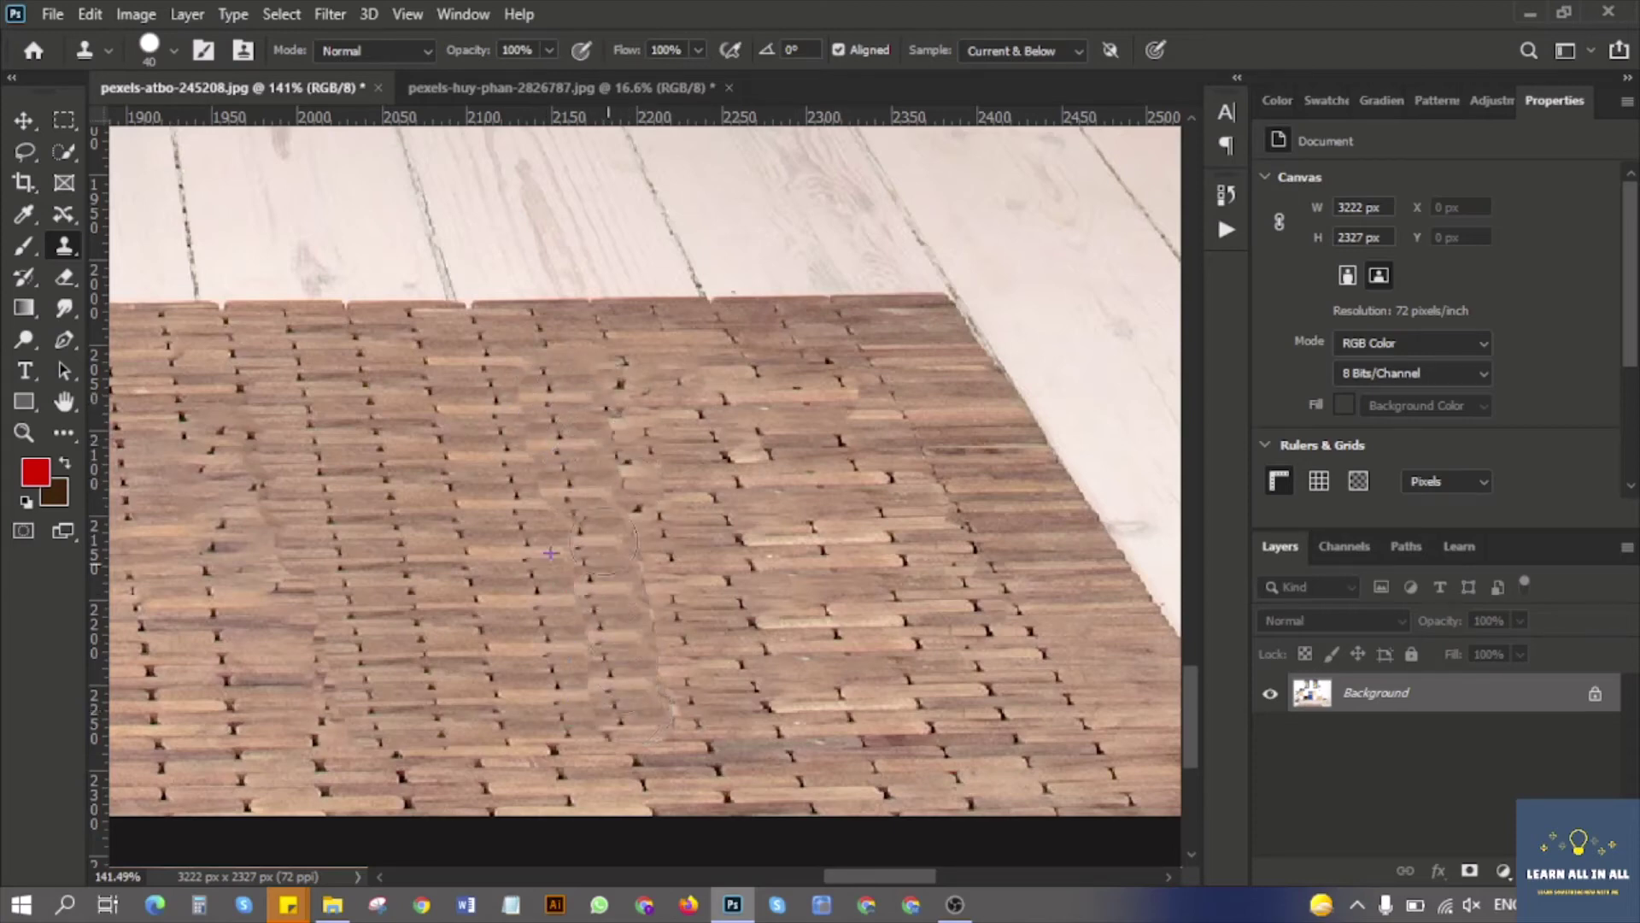
scroll(575, 436, down, 8)
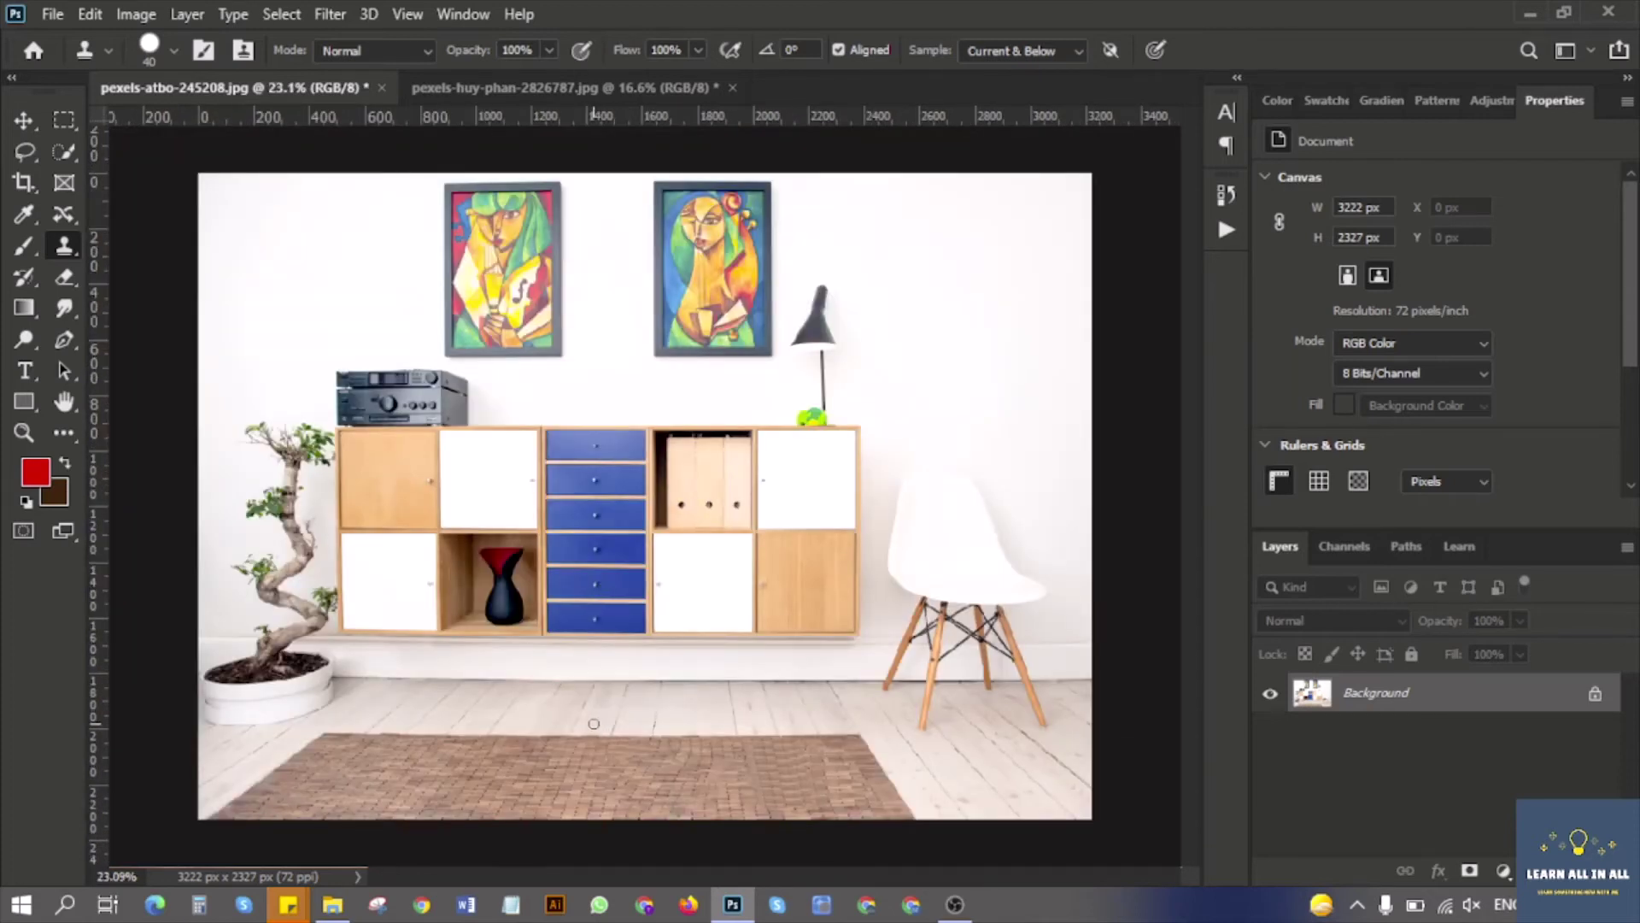
click(25, 123)
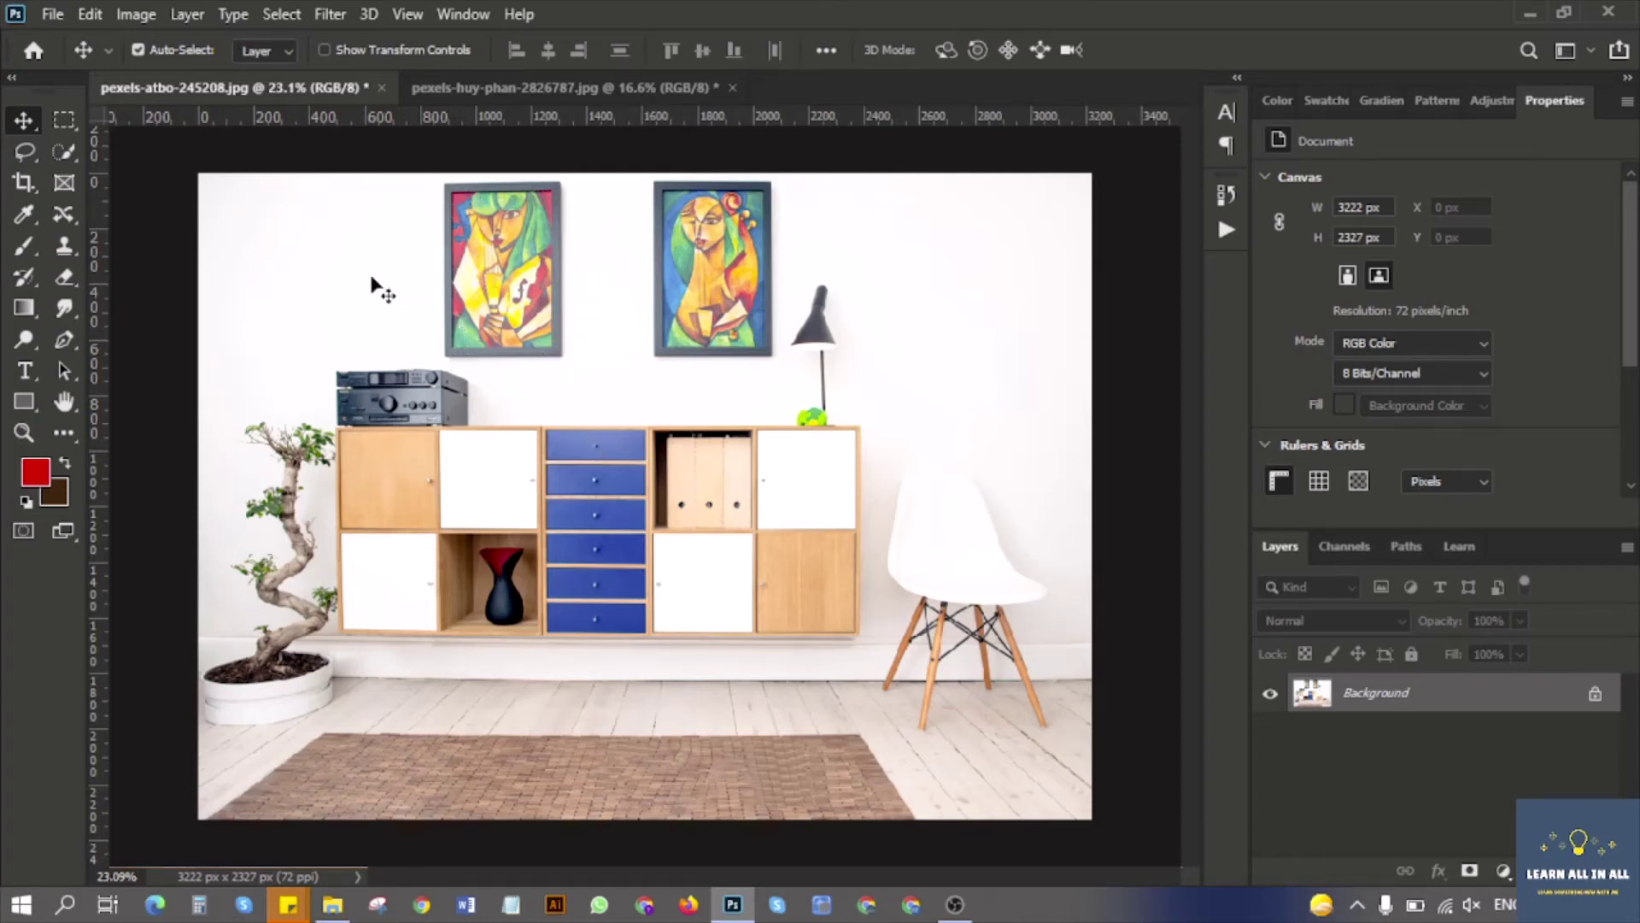
Step: Draw a loose selection around the left wall painting with the Content-Aware Move tool
click(61, 213)
scroll(407, 205, up, 4)
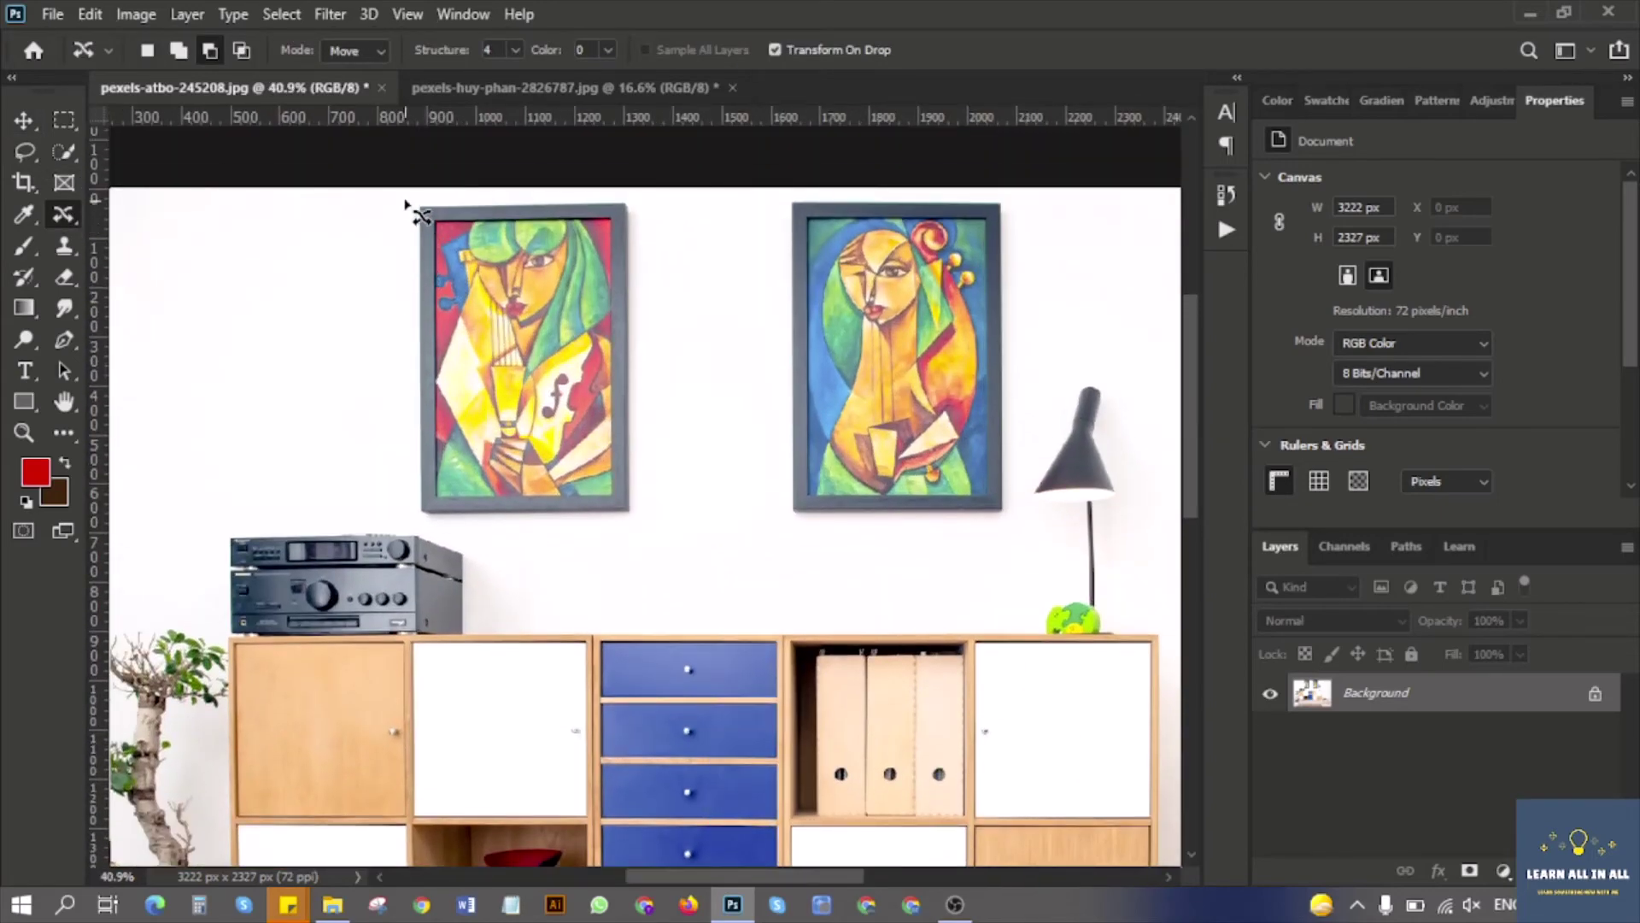
drag(422, 196, 644, 205)
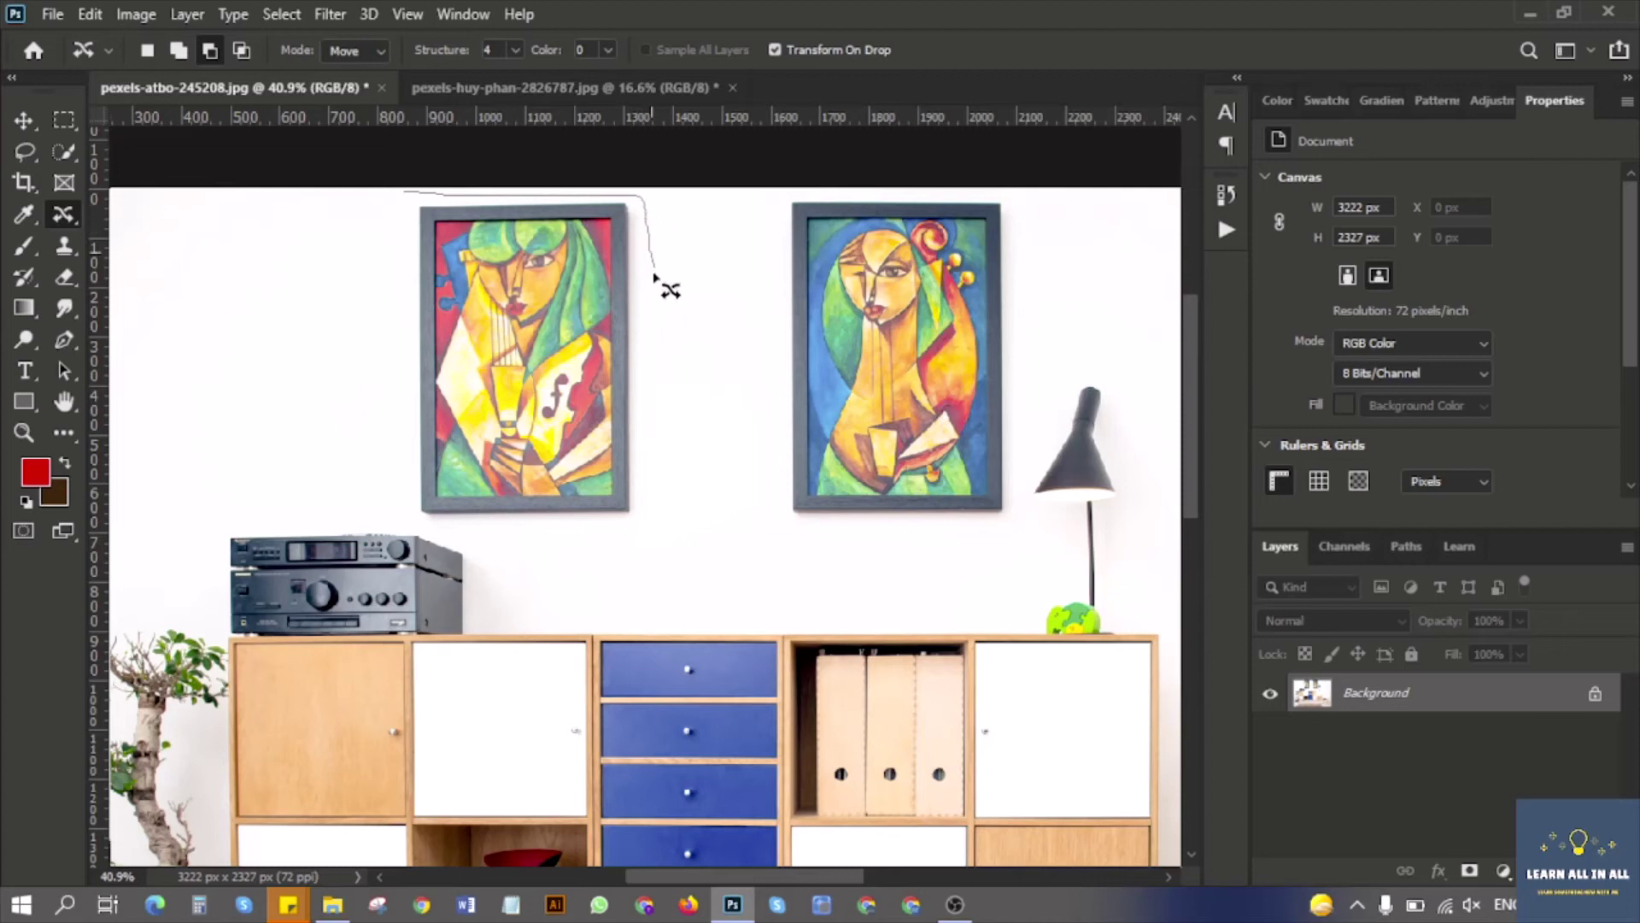
drag(656, 279, 669, 419)
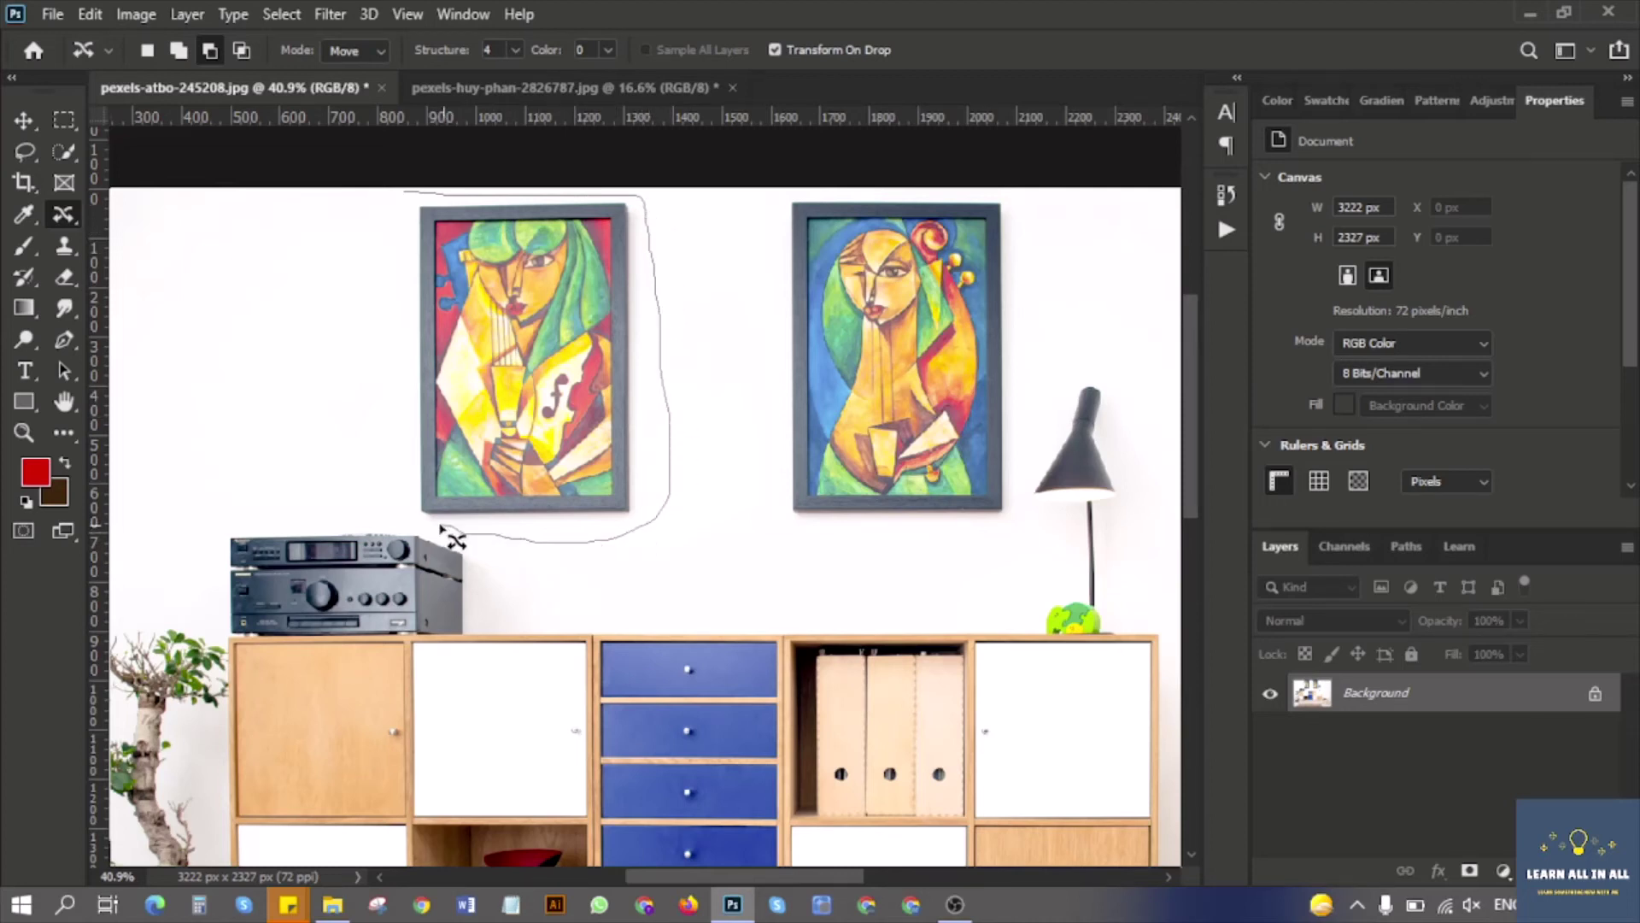
mouse_move(443, 530)
mouse_down()
mouse_move(405, 513)
mouse_move(408, 196)
mouse_up()
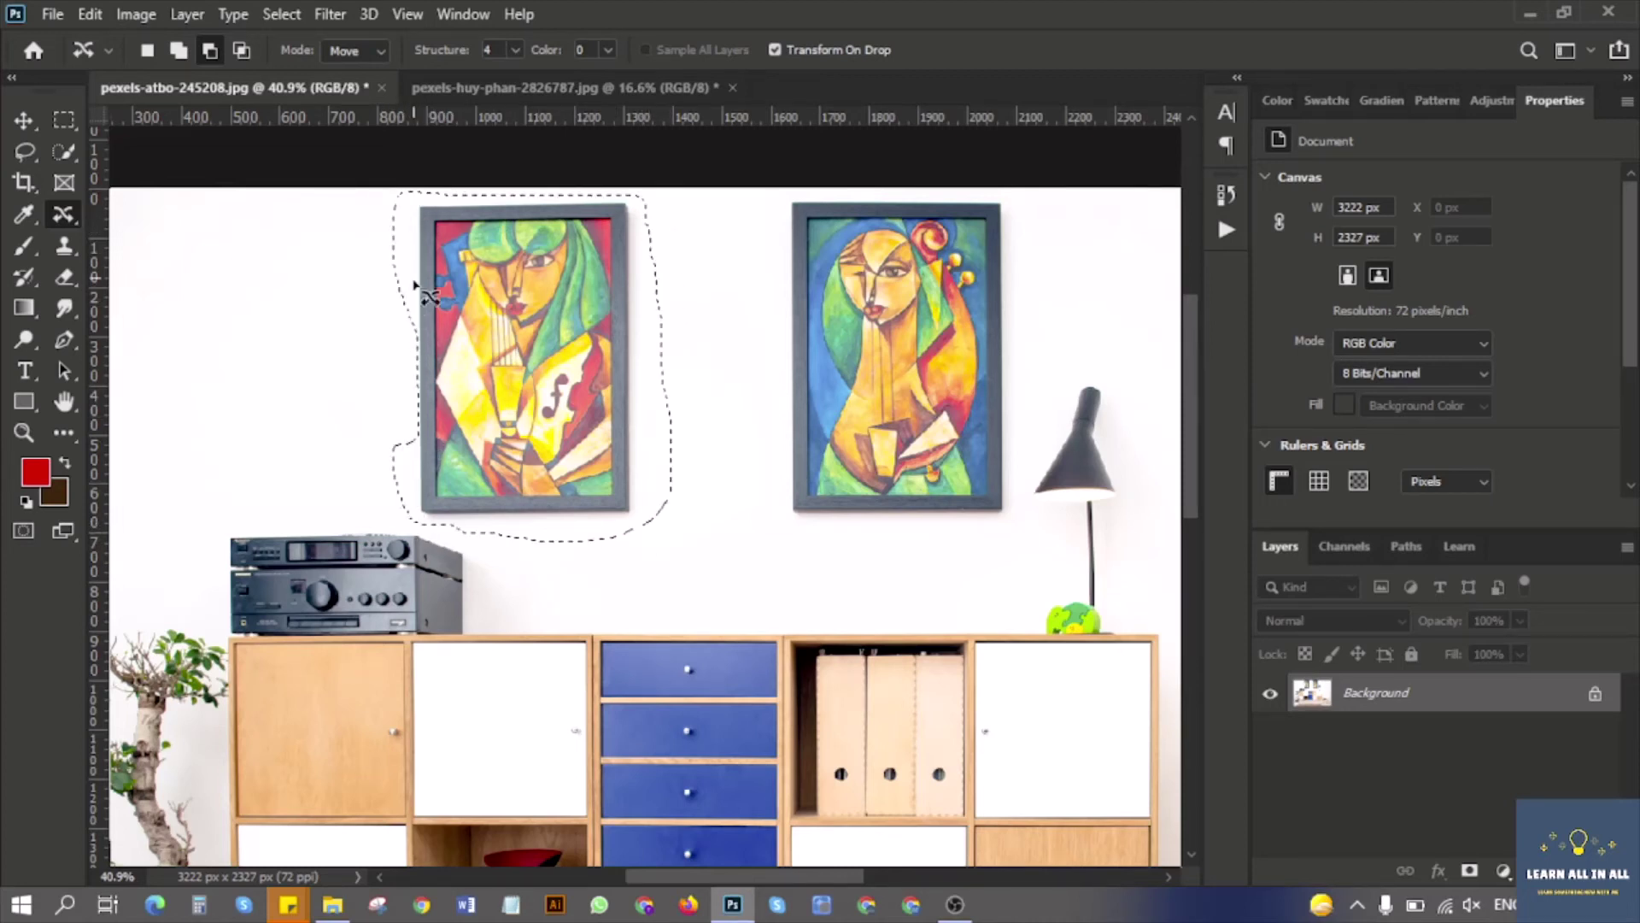
Step: Move the selected painting right, close beside the other painting, with Content-Aware Move, apply the transform and clear the selection
key(v)
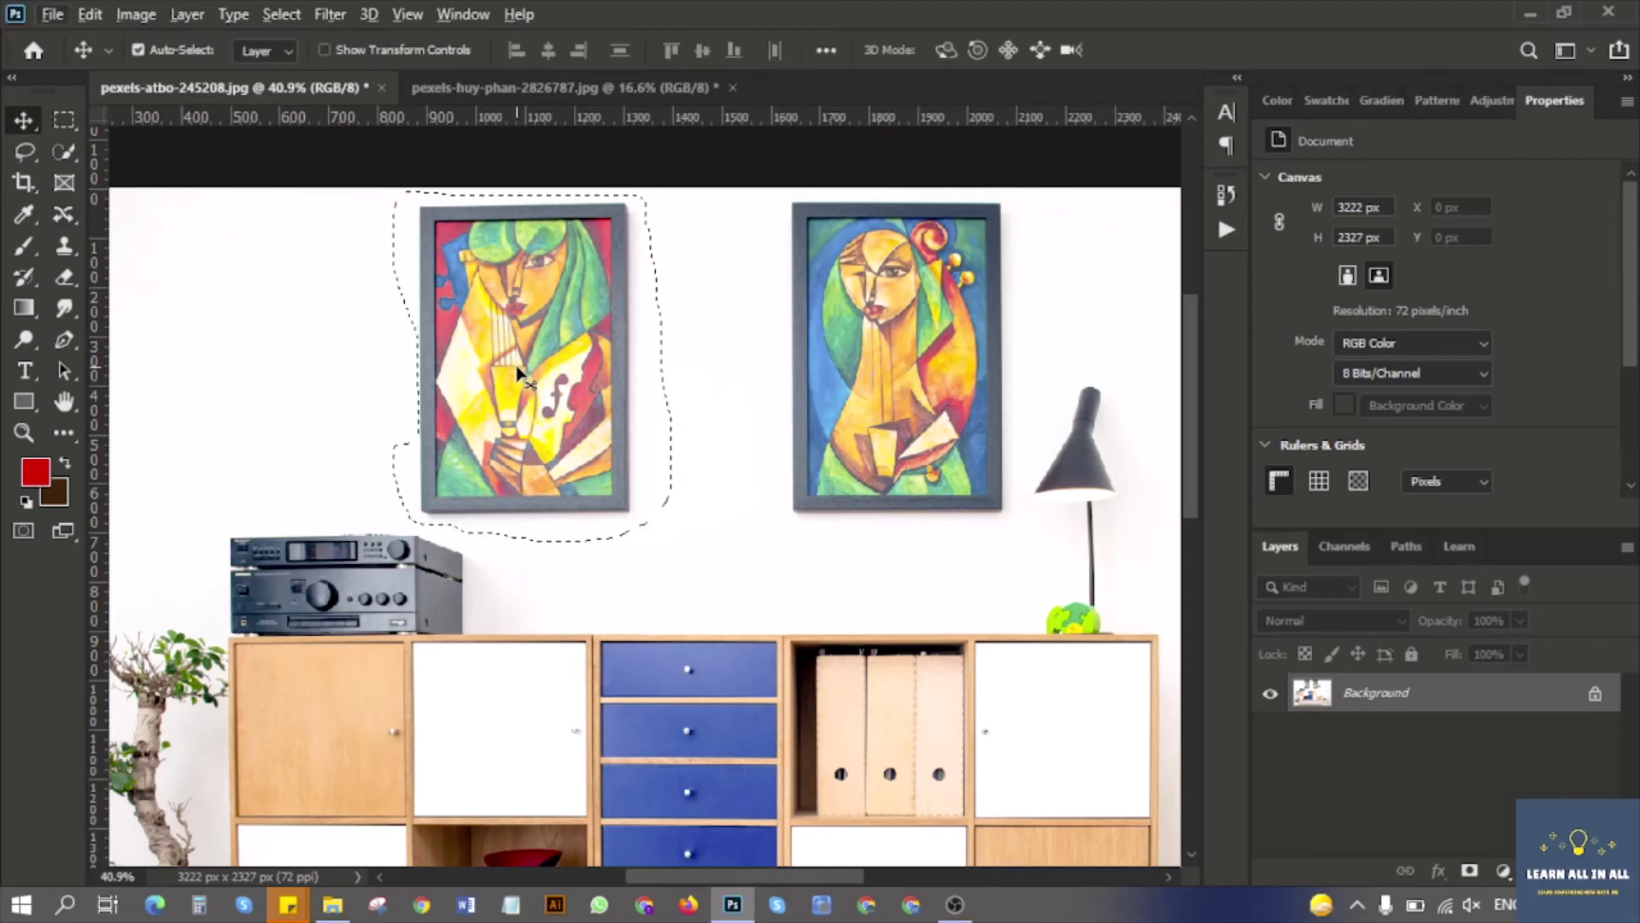
key(j)
scroll(495, 366, down, 2)
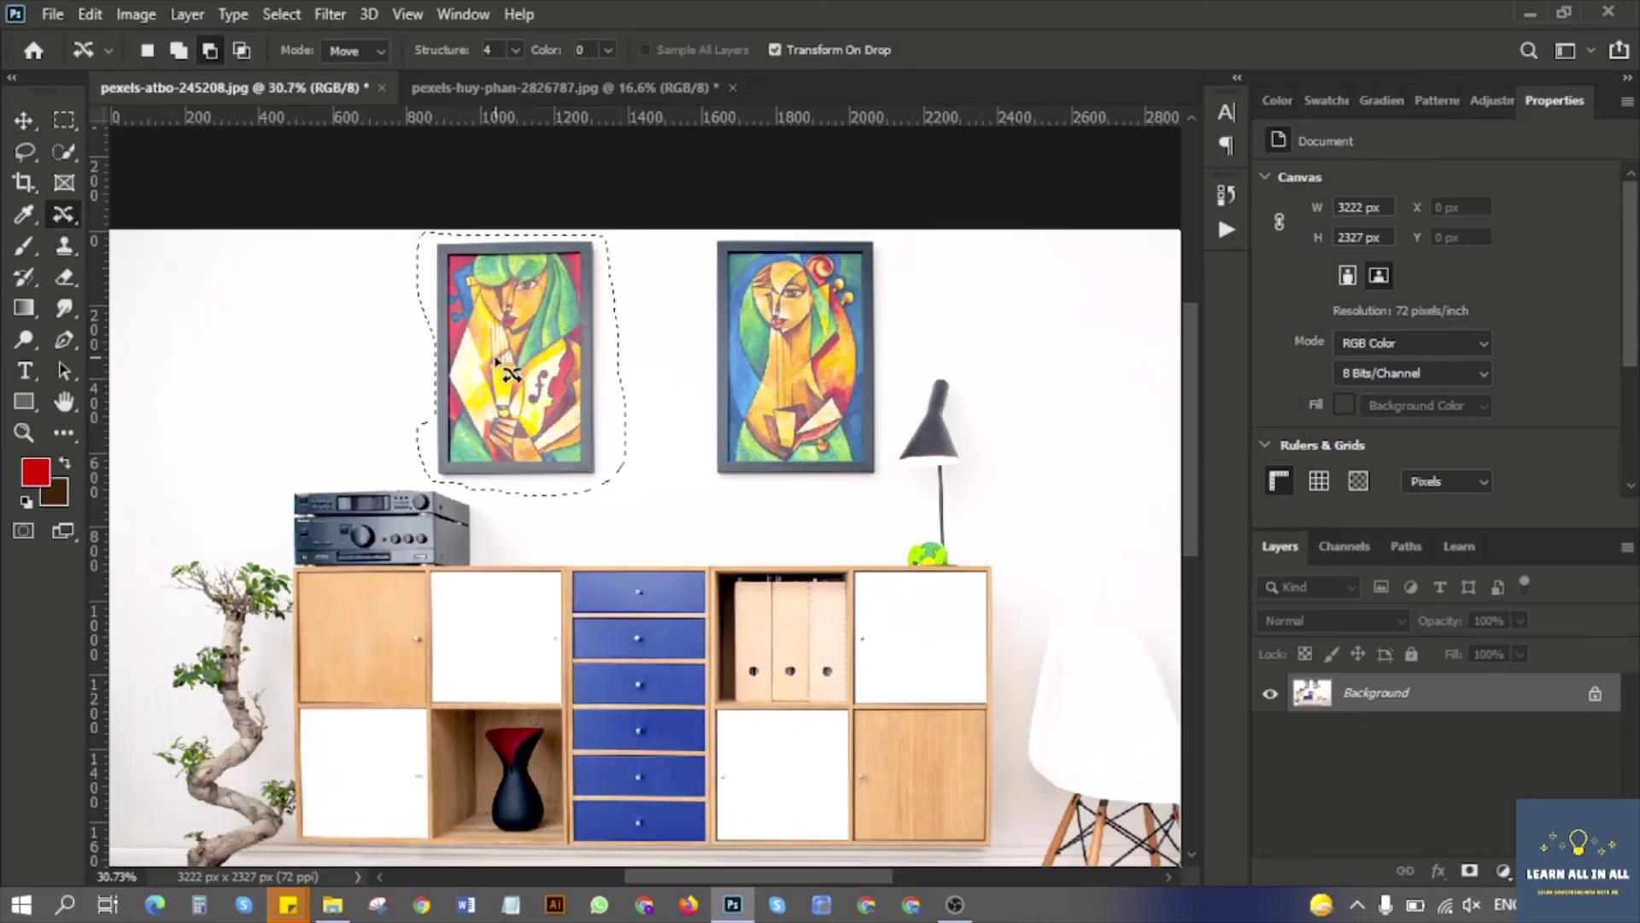
drag(522, 368, 599, 362)
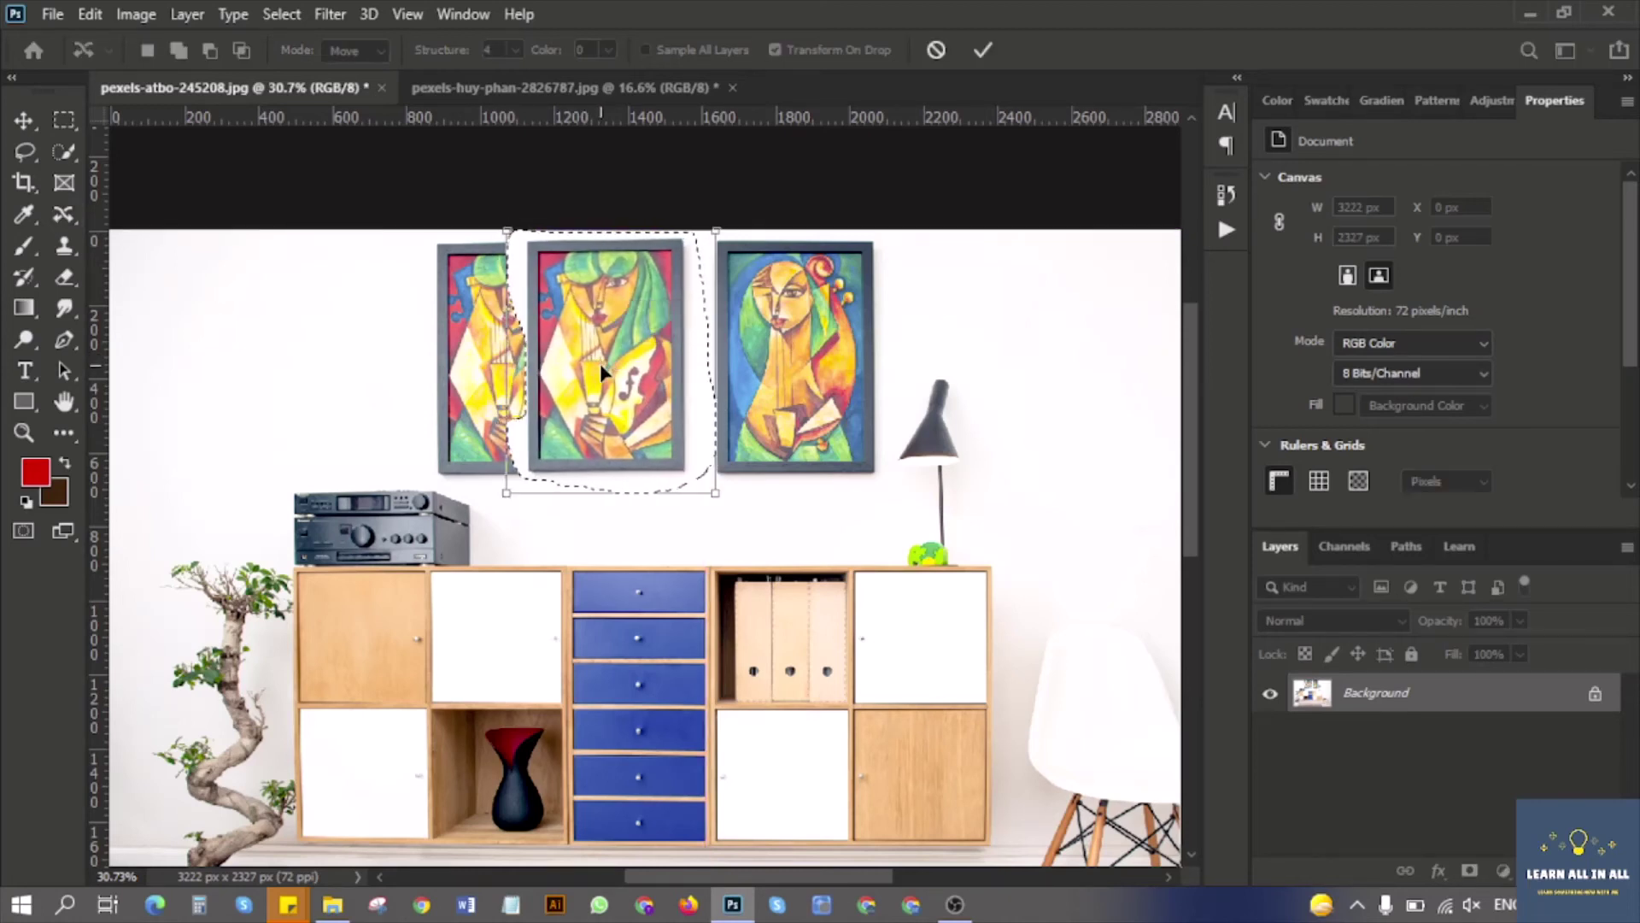
click(982, 49)
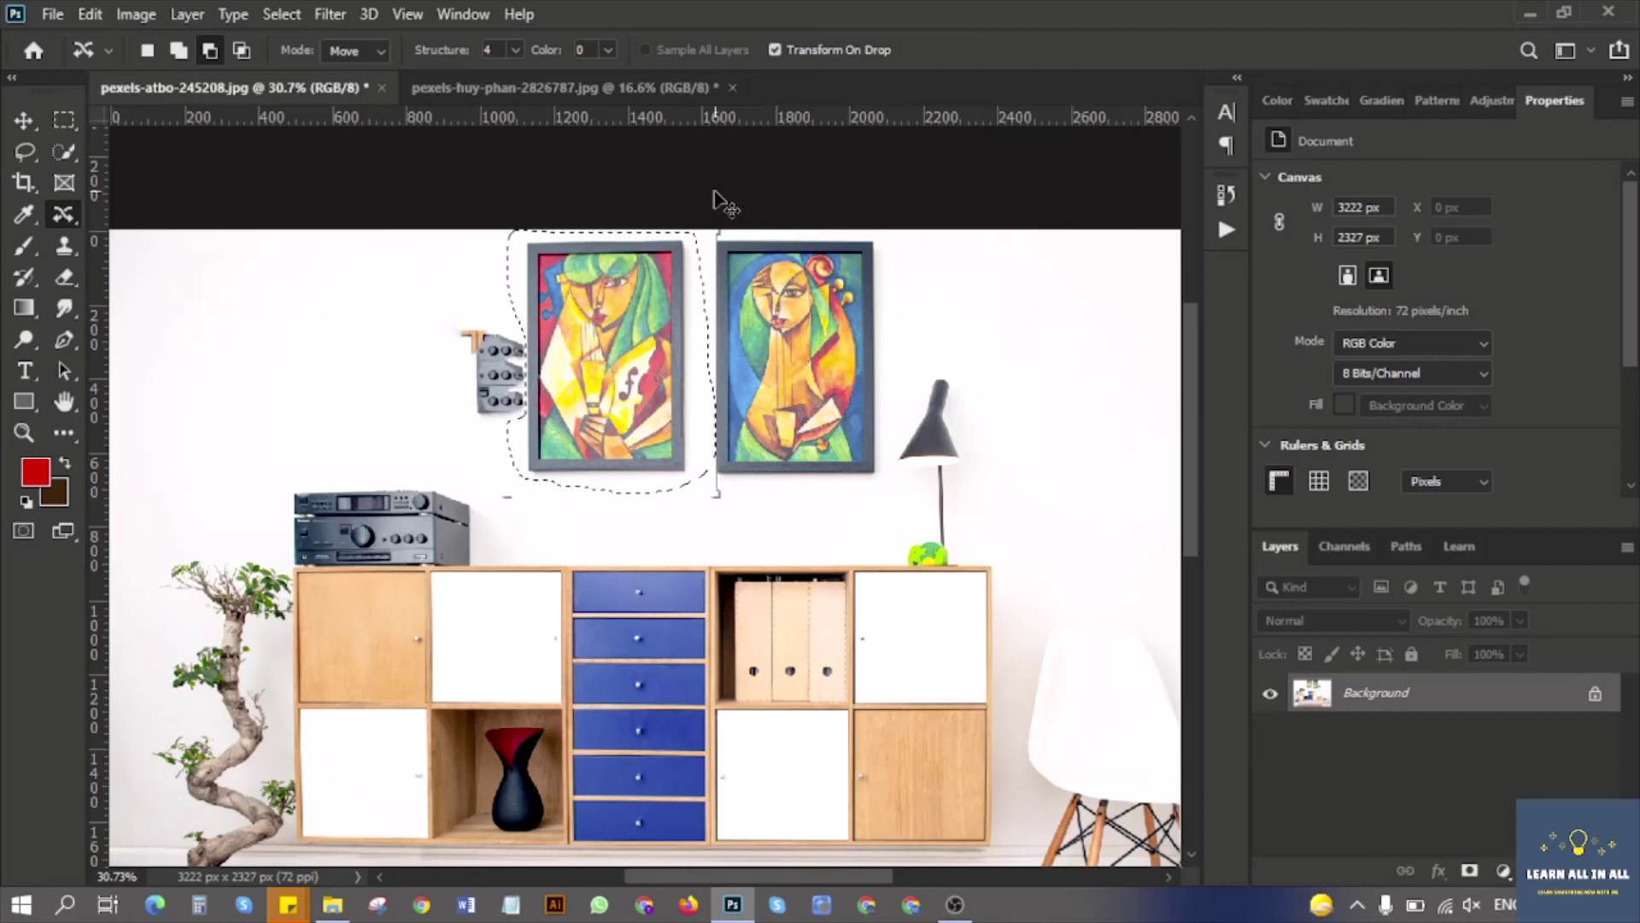
key(ctrl+d)
Step: Enlarge the Clone Stamp brush to 125 and paint clean wall over the stray stereo and wood fragments left of the moved painting
scroll(417, 387, up, 3)
scroll(418, 391, up, 4)
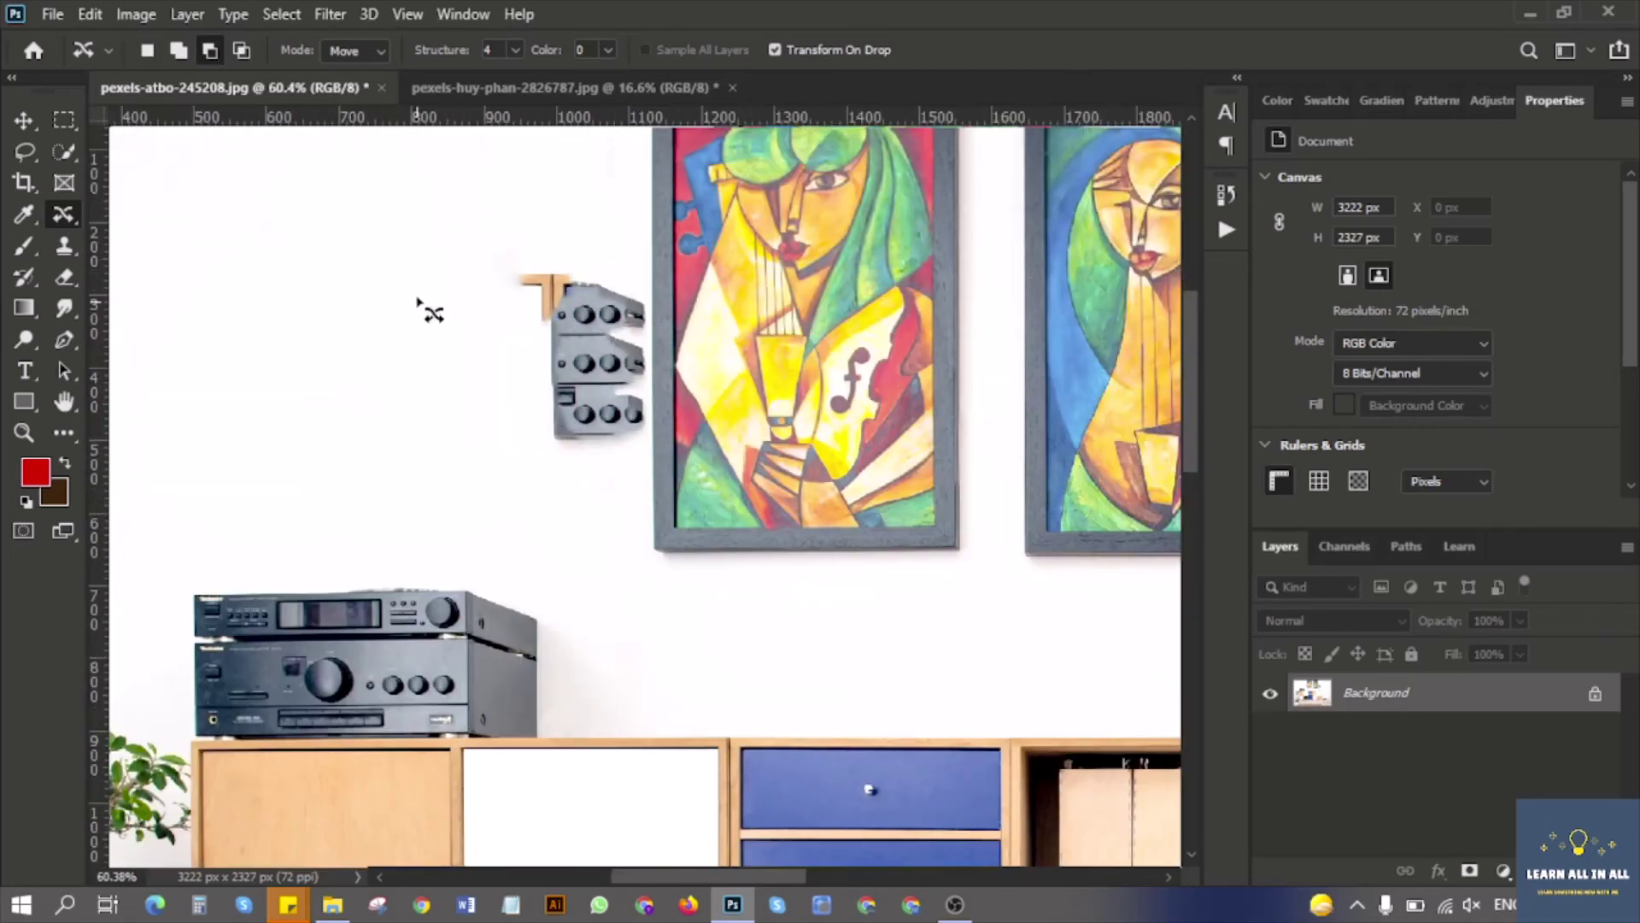
click(65, 246)
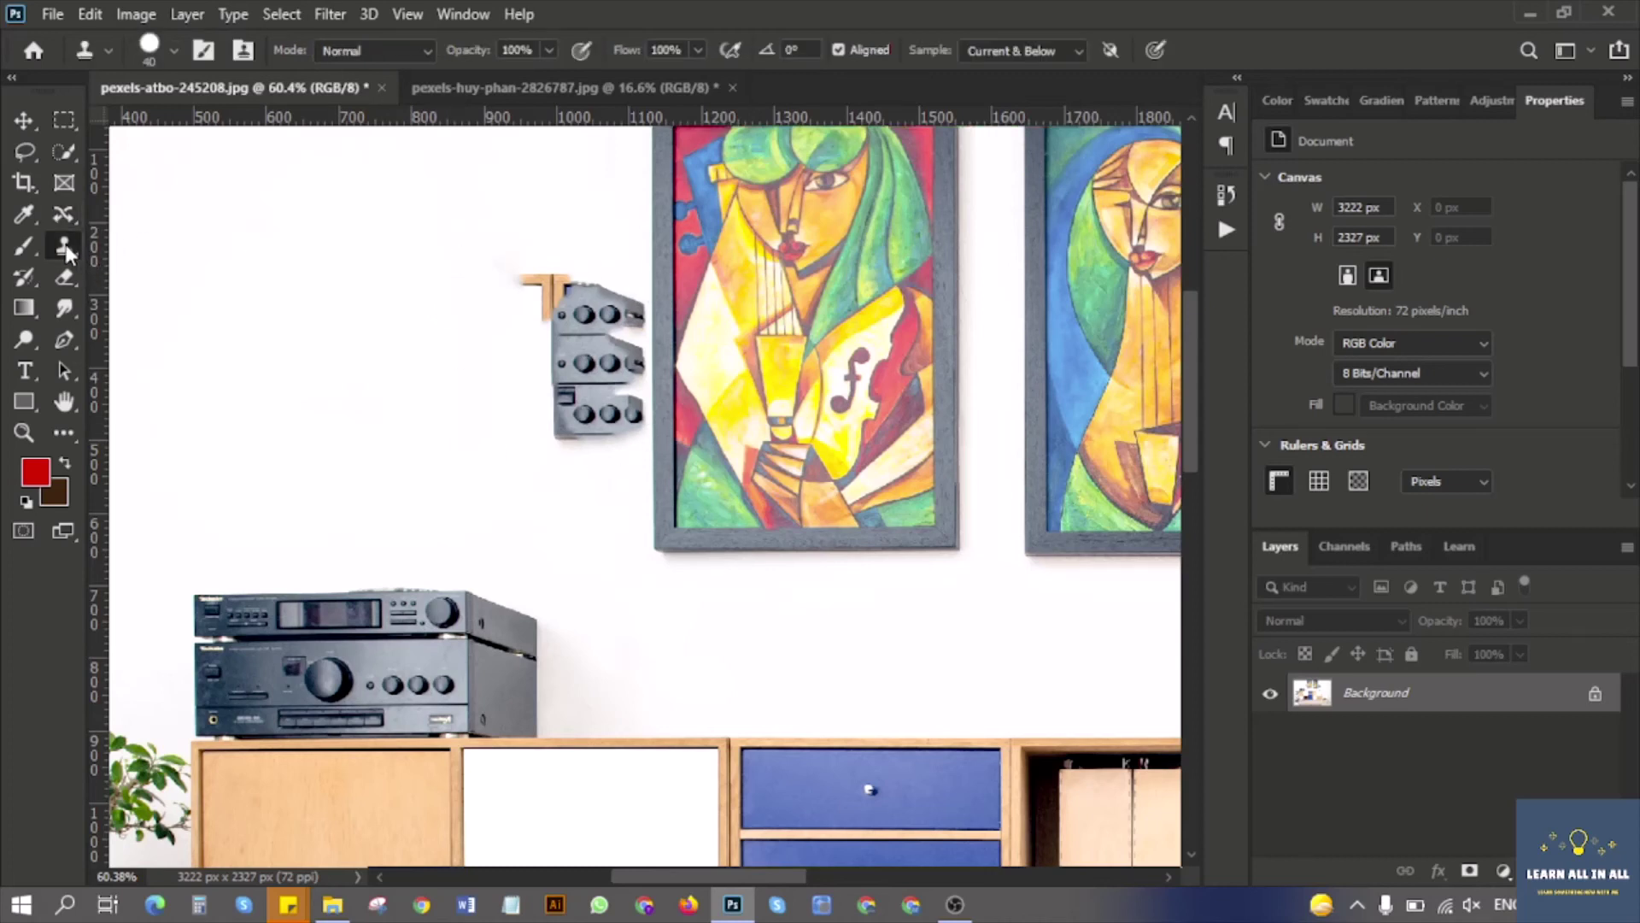
right_click(68, 248)
click(177, 247)
key(bracketright)
key(bracketright)
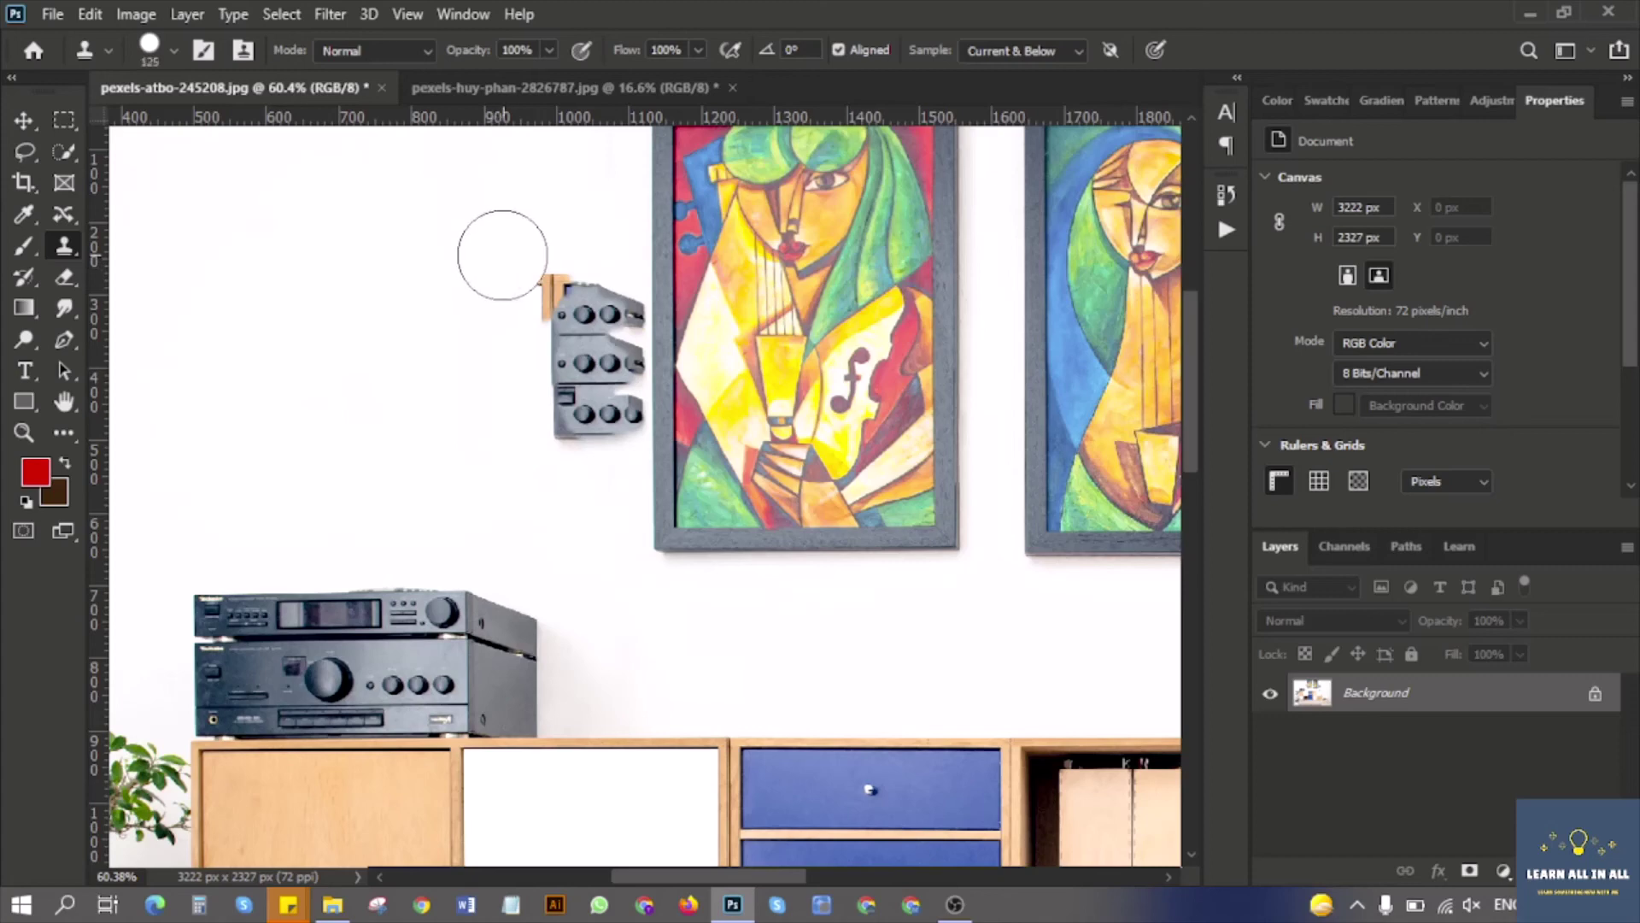
mouse_move(501, 256)
mouse_down()
mouse_move(542, 300)
mouse_move(570, 420)
mouse_move(586, 286)
mouse_move(597, 300)
mouse_move(599, 381)
mouse_move(521, 413)
mouse_up()
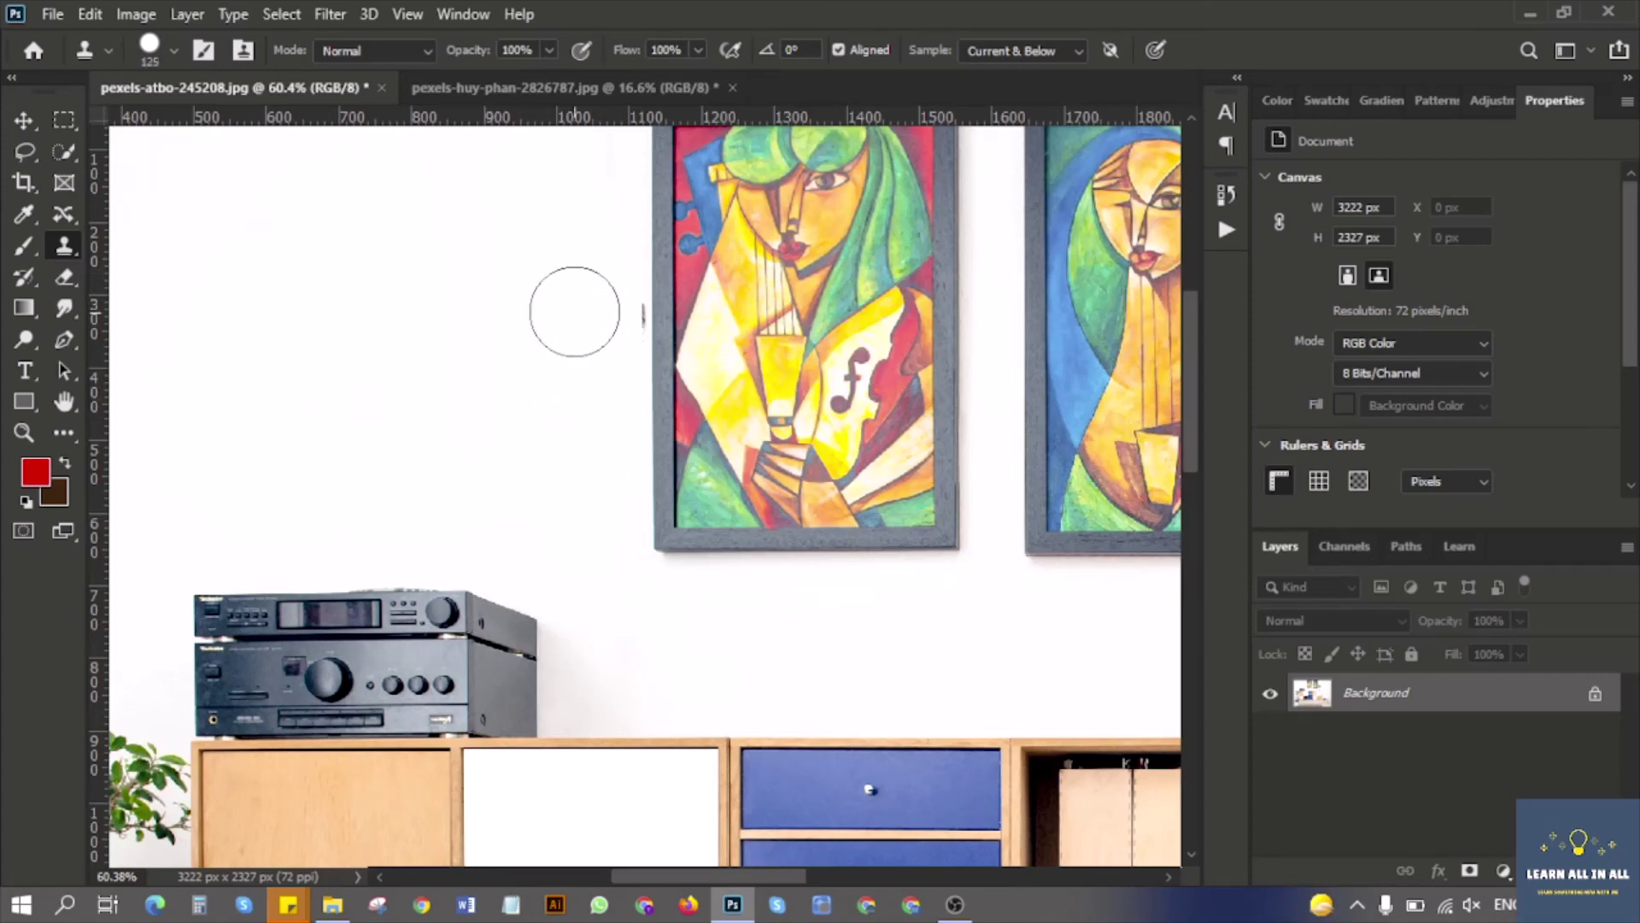
Step: Sample clean wall and clone it over the faint marks on the wall above the stereo
alt+scroll(590, 318, up, 3)
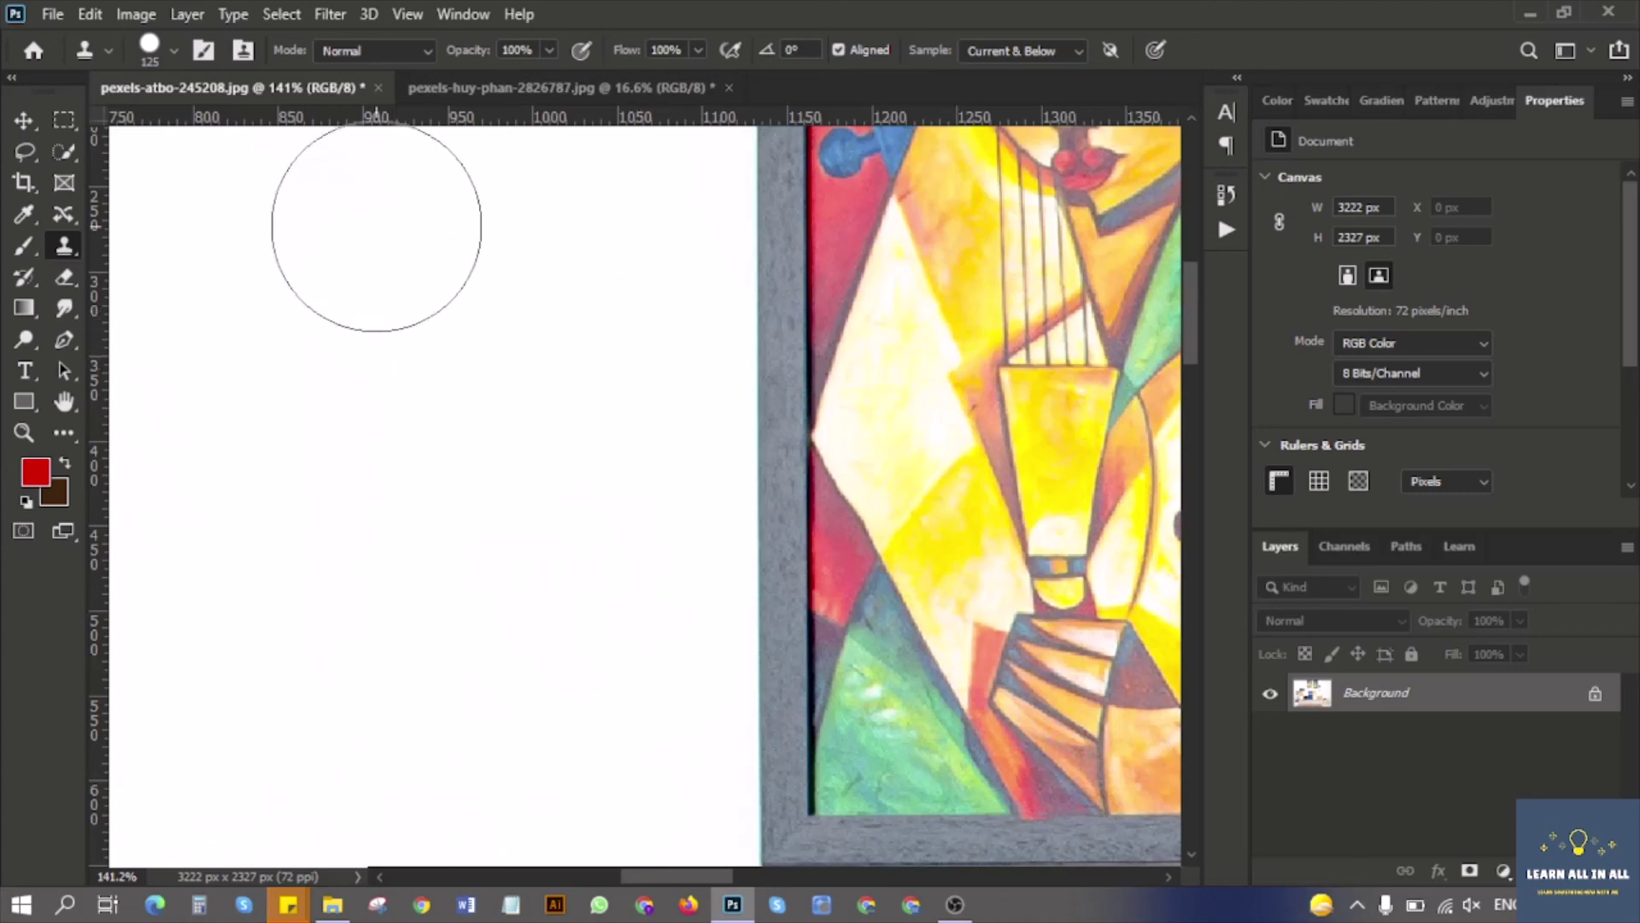
alt+scroll(341, 427, down, 3)
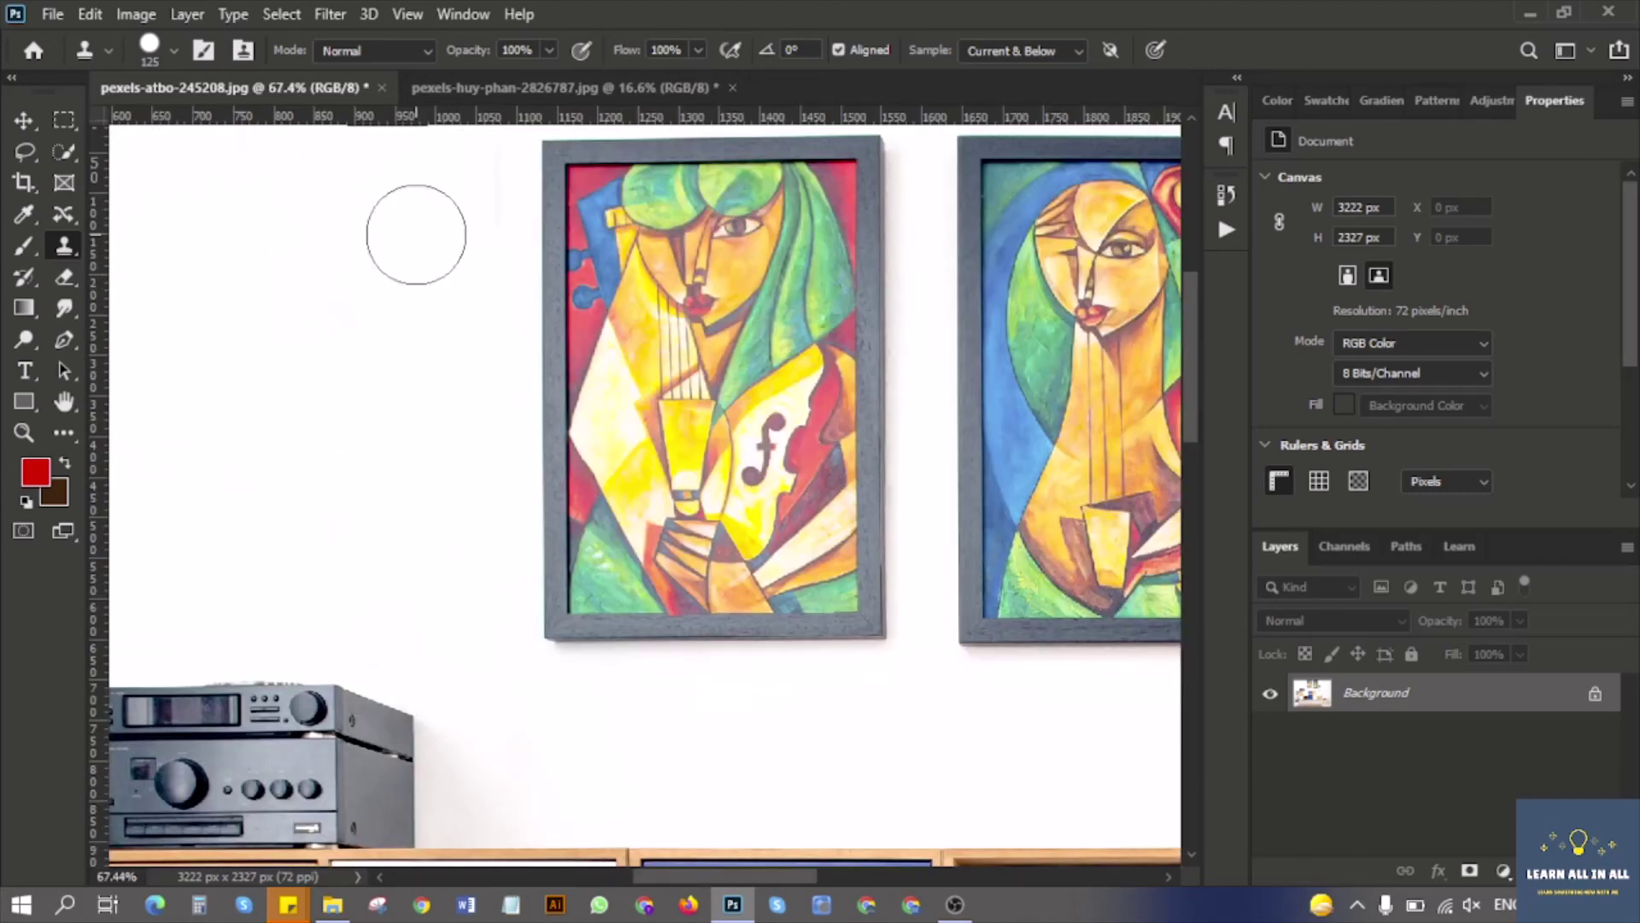
scroll(414, 244, down, 2)
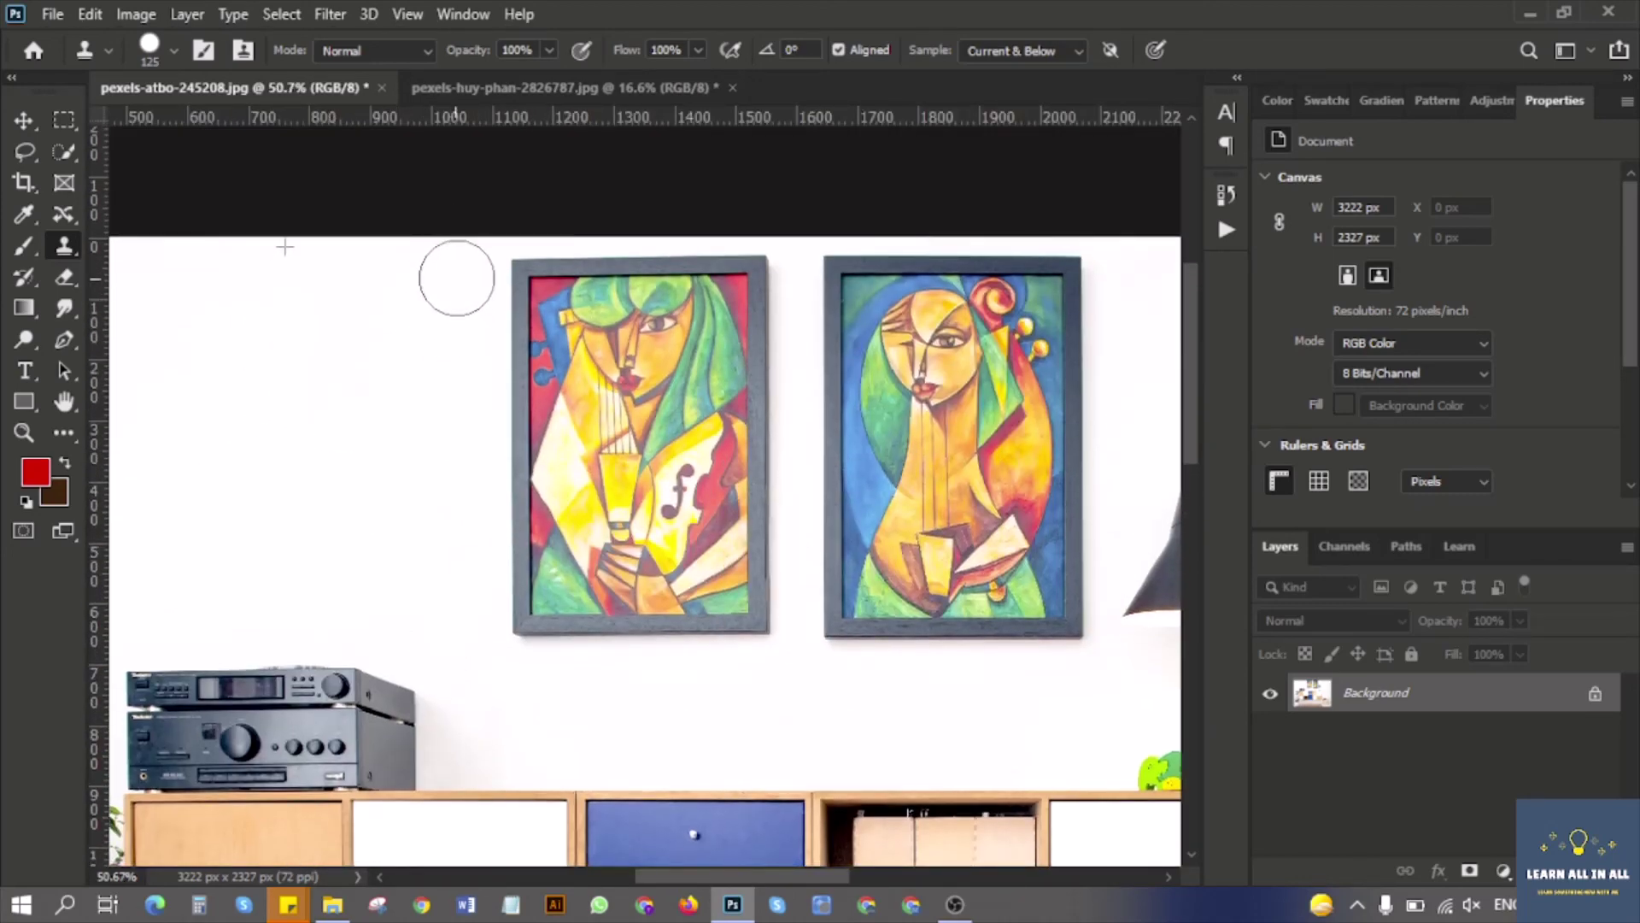
scroll(290, 381, down, 3)
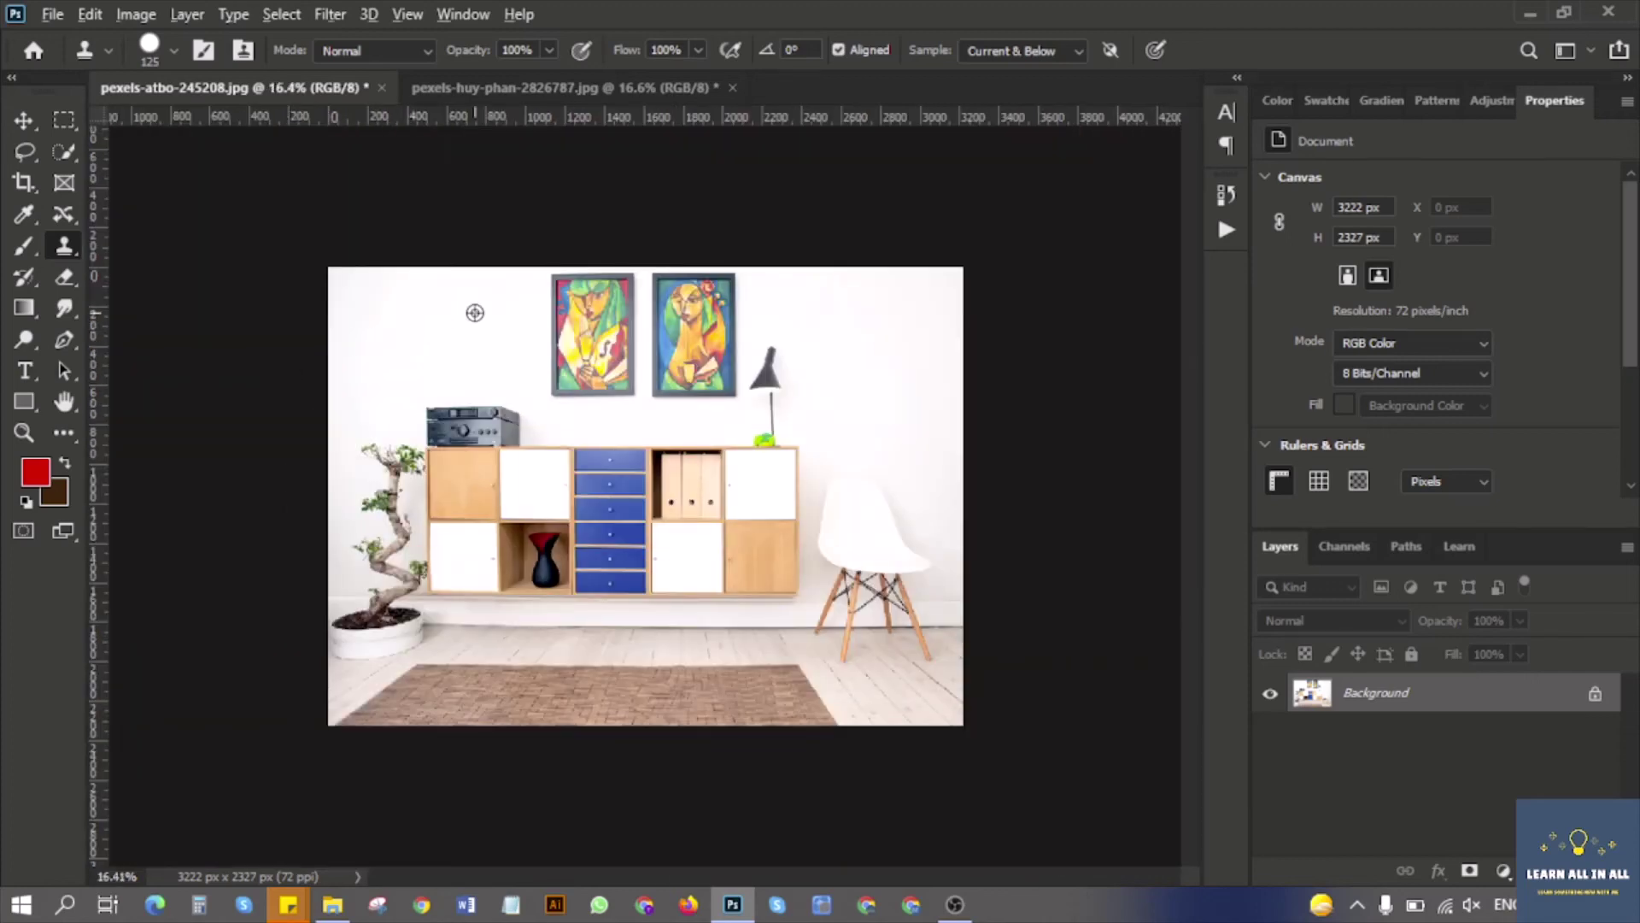
scroll(475, 312, up, 4)
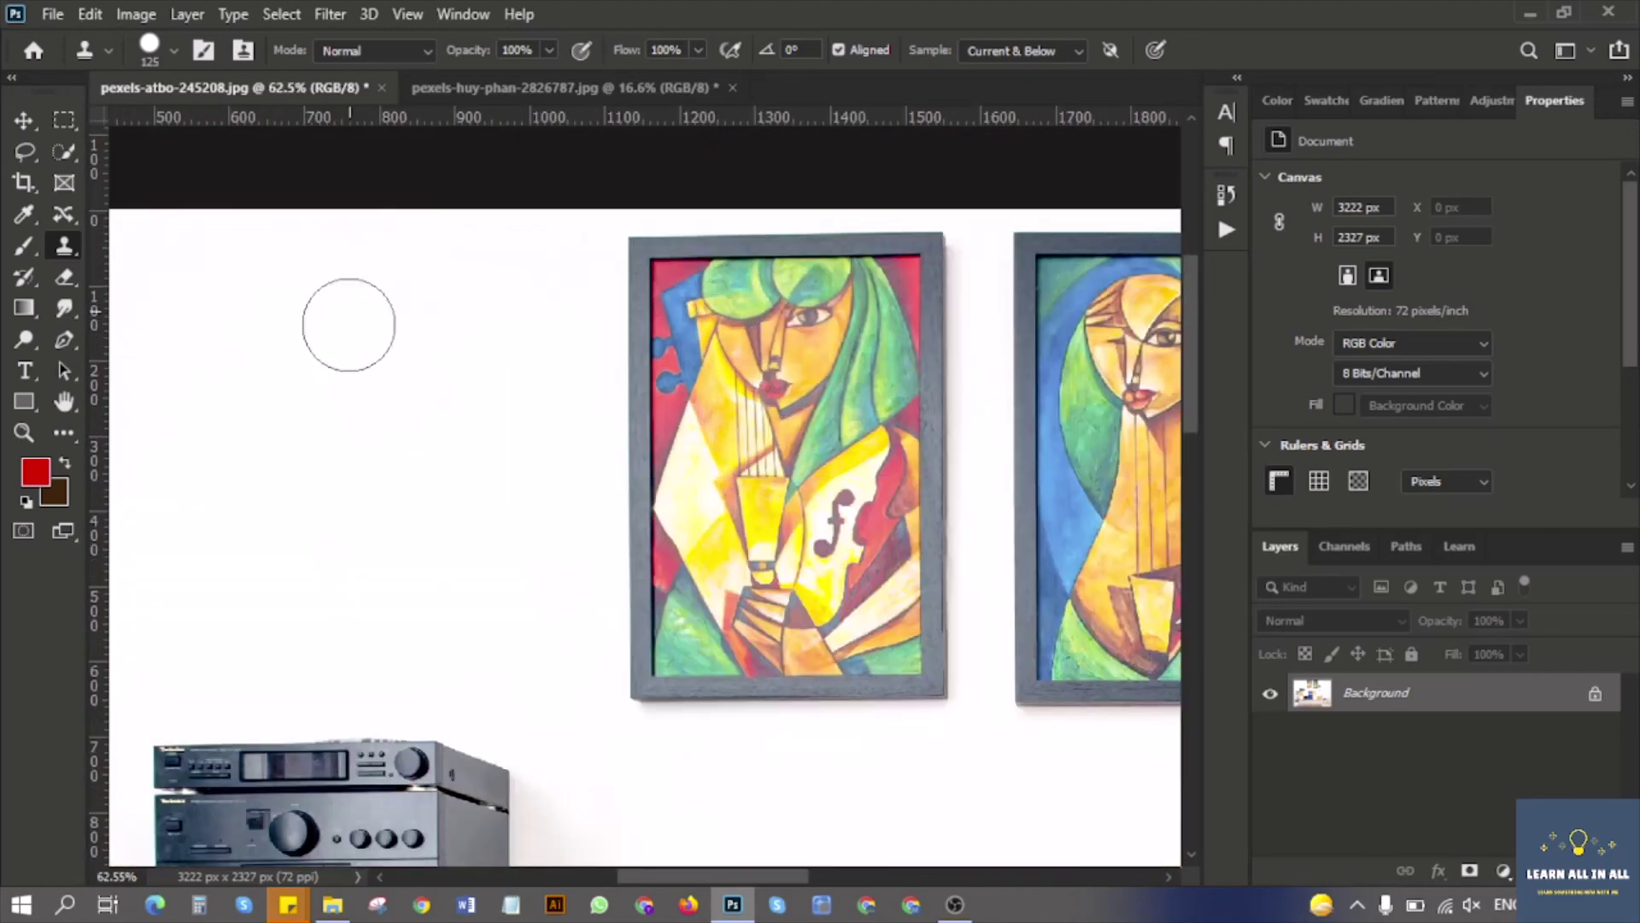
mouse_move(348, 327)
mouse_down()
mouse_move(345, 391)
mouse_move(427, 283)
mouse_move(418, 376)
mouse_up()
alt+click(280, 318)
drag(474, 291, 433, 359)
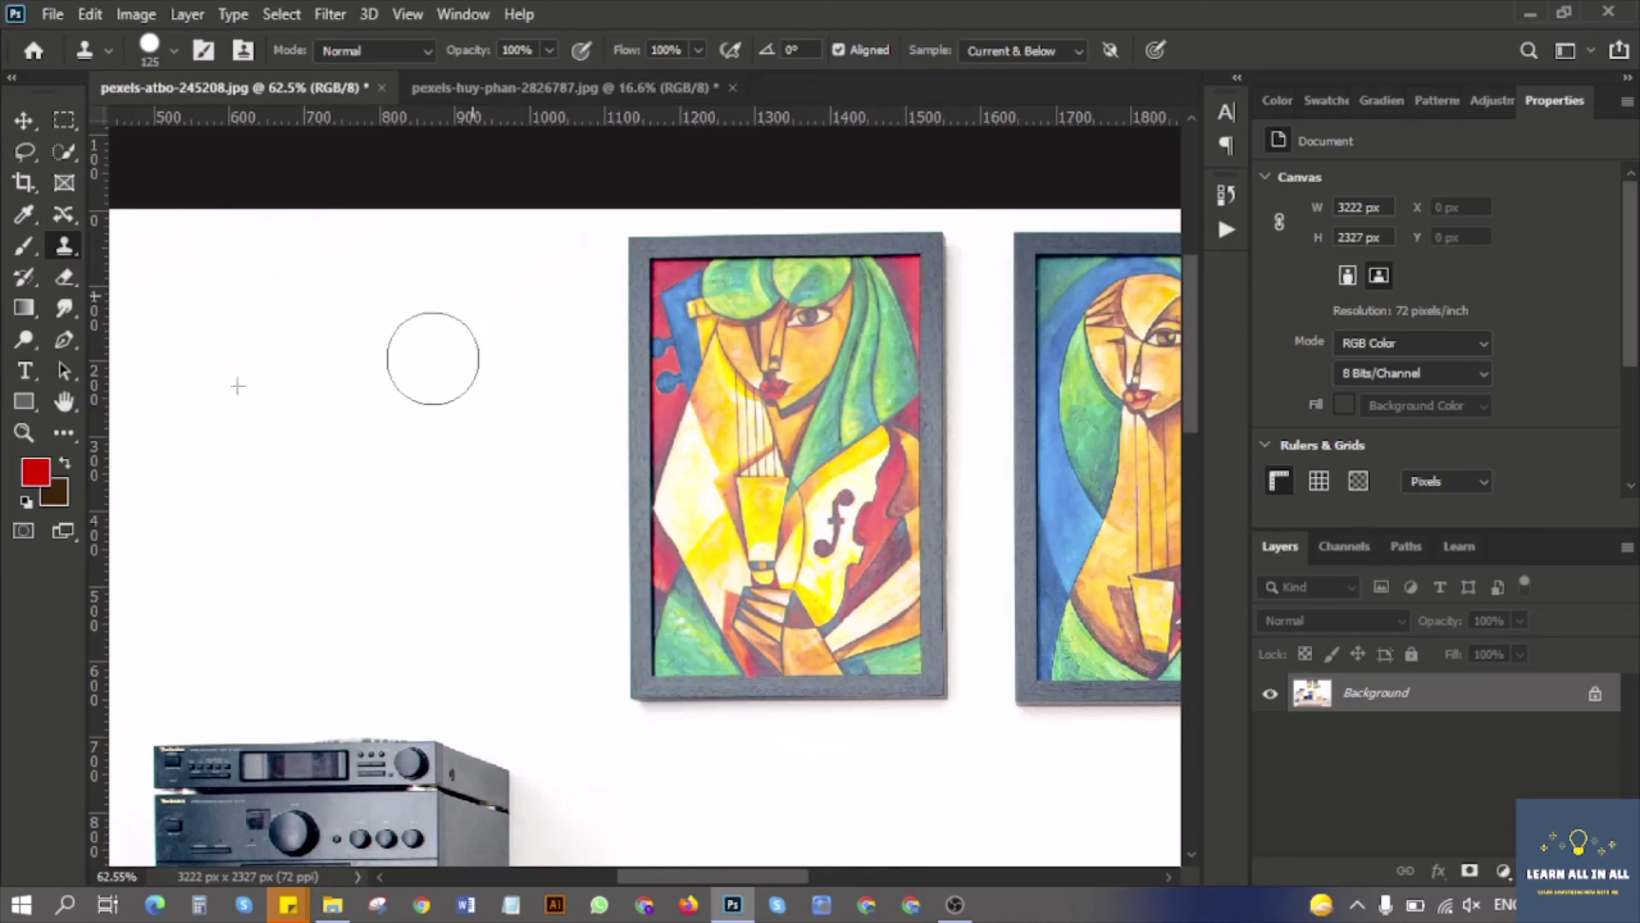
scroll(434, 359, down, 4)
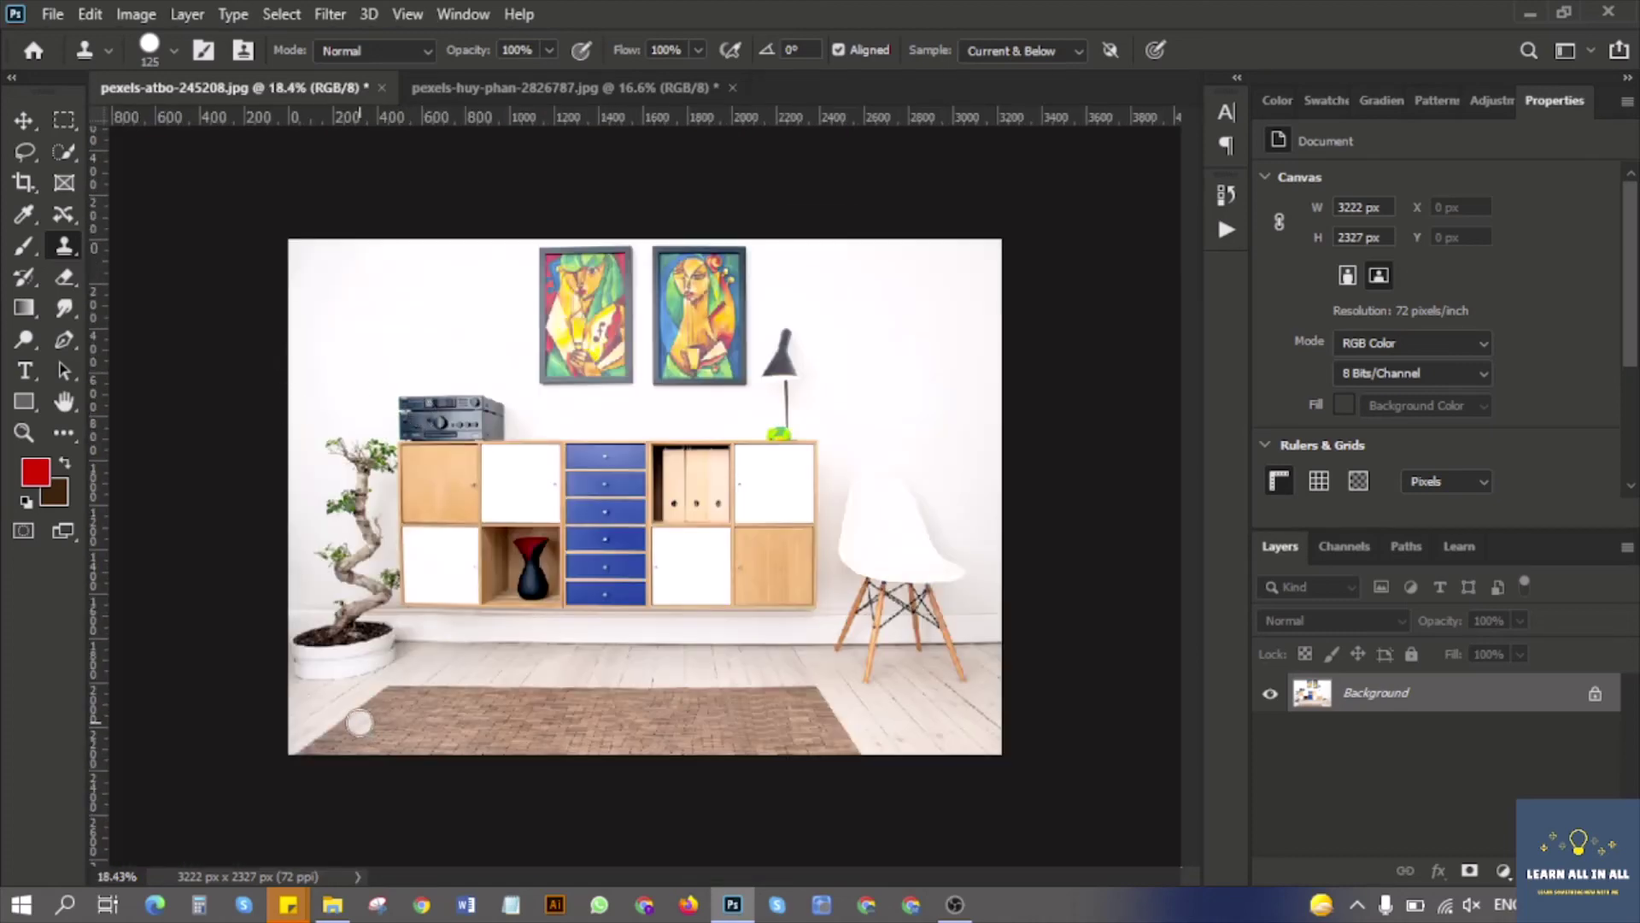